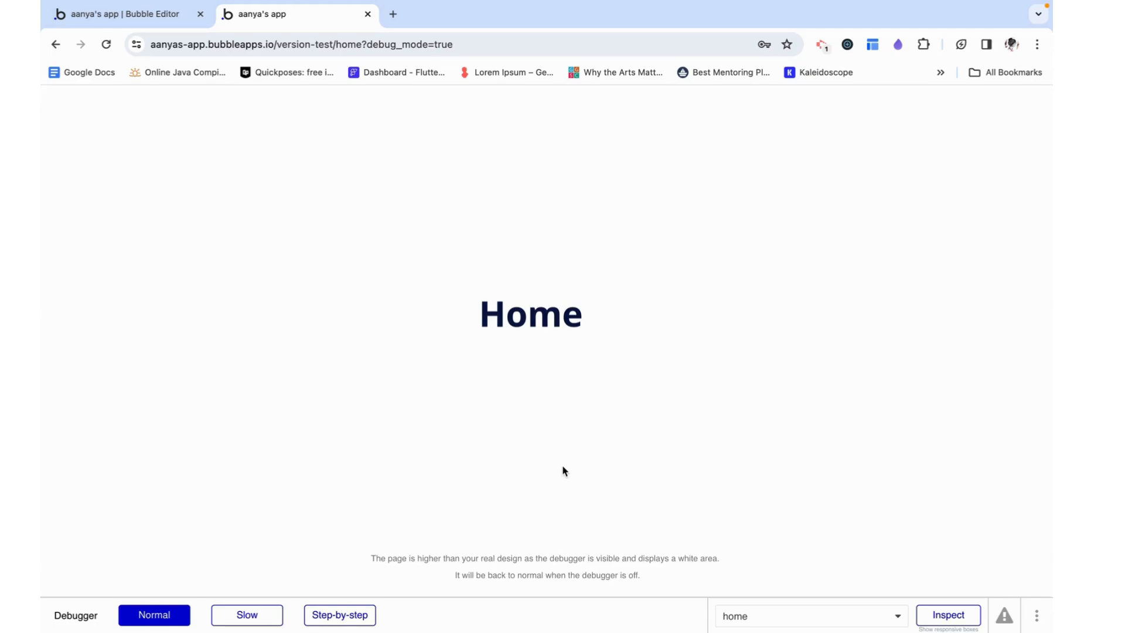
Switch to the Bubble Editor and open the home page for editing
{"action": "left_click", "coordinate": [134, 15]}
{"action": "left_click", "coordinate": [126, 95]}
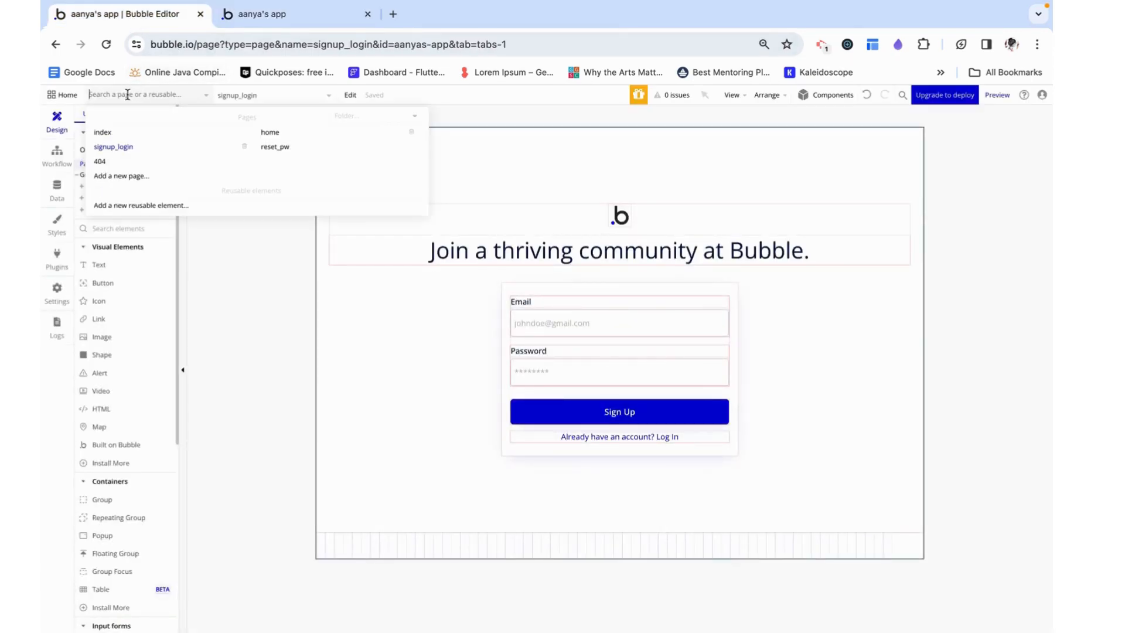
{"action": "left_click", "coordinate": [300, 138]}
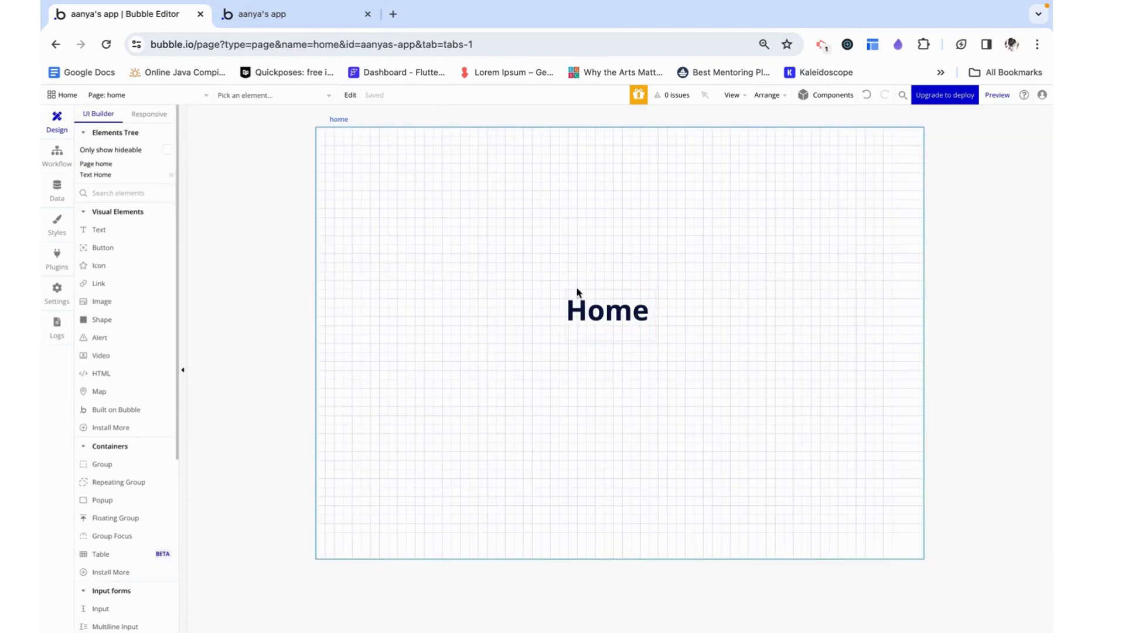
Draw a popup about 520 px wide and 492 px high on the home page and name it "Popup onboarding"
{"action": "scroll", "coordinate": [100, 316], "scroll_direction": "down", "scroll_amount": 2}
{"action": "left_click", "coordinate": [118, 399]}
{"action": "left_click_drag", "start_coordinate": [490, 192], "coordinate": [785, 468]}
{"action": "left_click", "coordinate": [847, 159]}
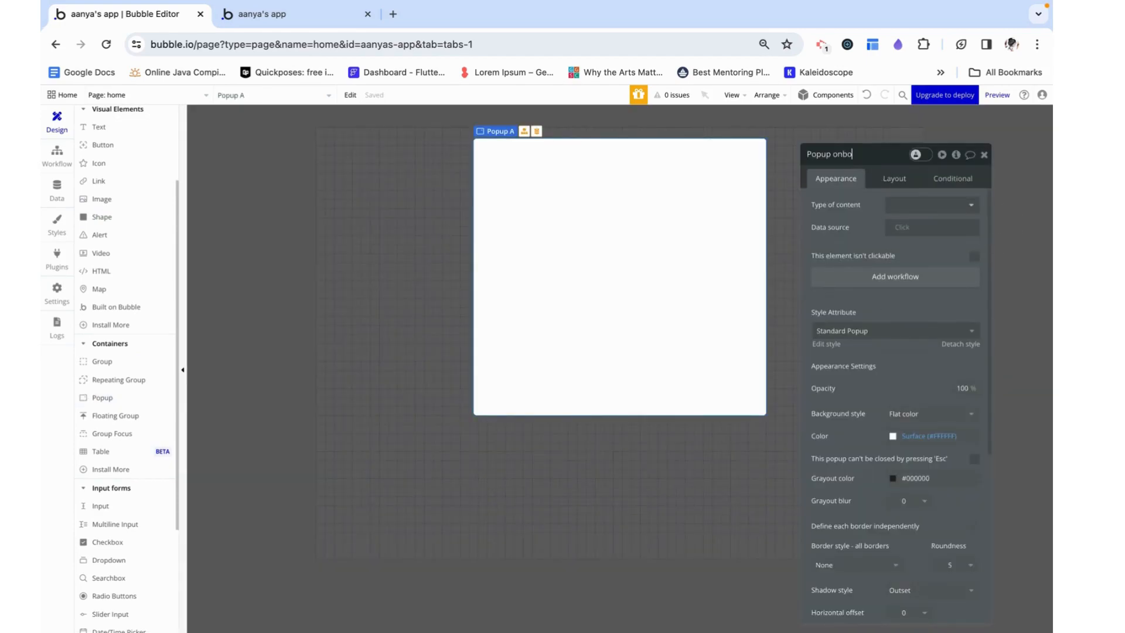
{"action": "left_click", "coordinate": [984, 155]}
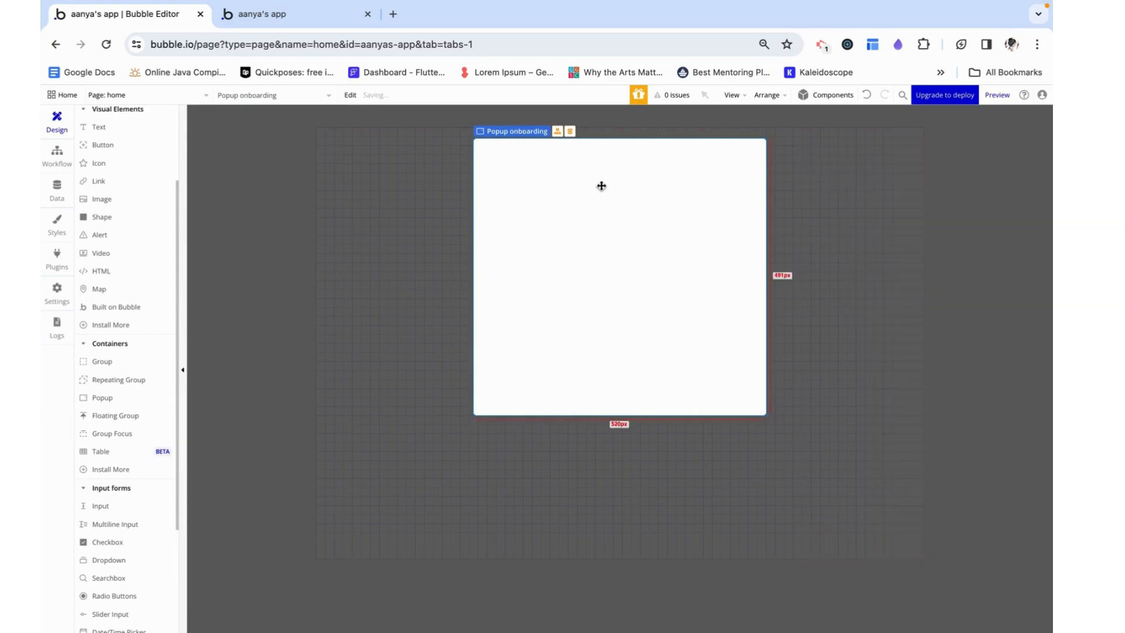
Set the onboarding popup's container layout to Column
{"action": "double_click", "coordinate": [587, 191]}
{"action": "left_click", "coordinate": [893, 180]}
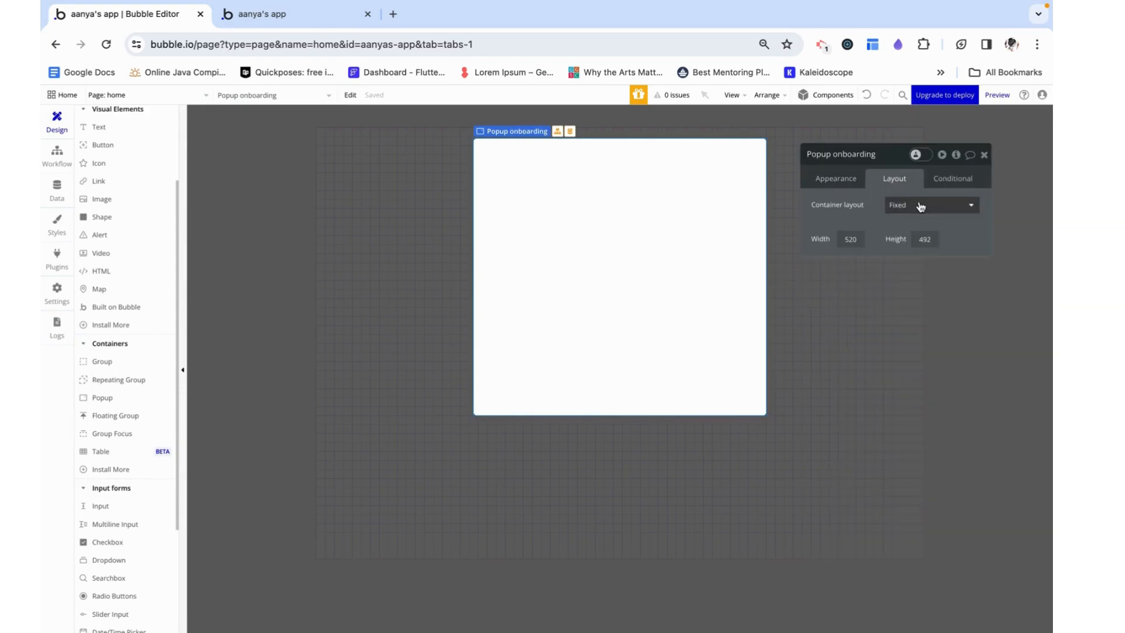
{"action": "left_click", "coordinate": [919, 205]}
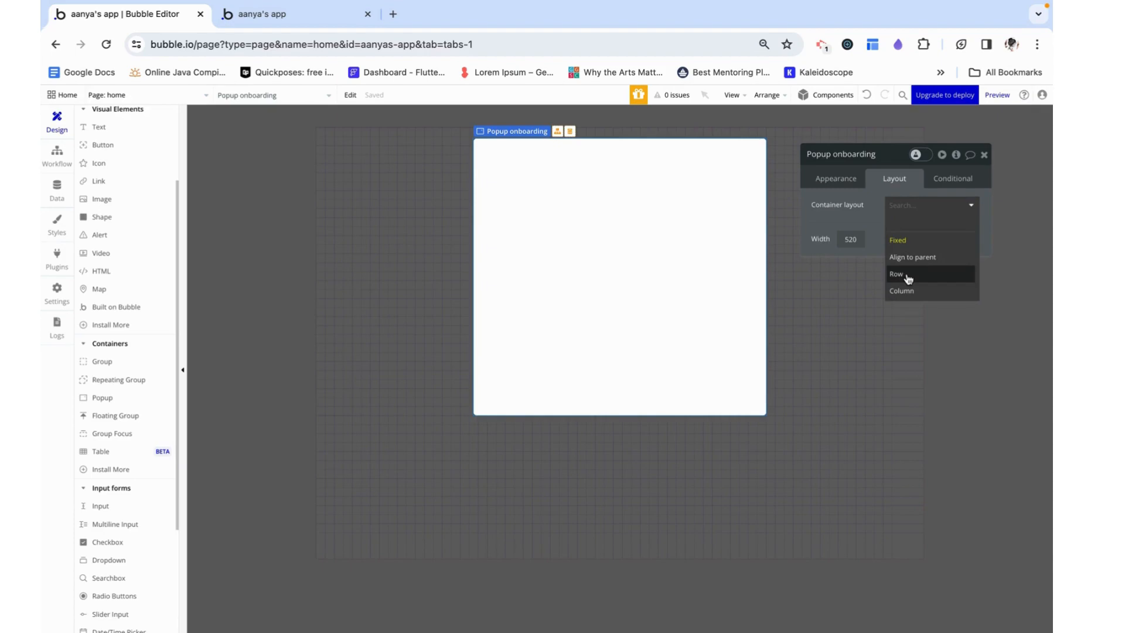
{"action": "left_click", "coordinate": [925, 291]}
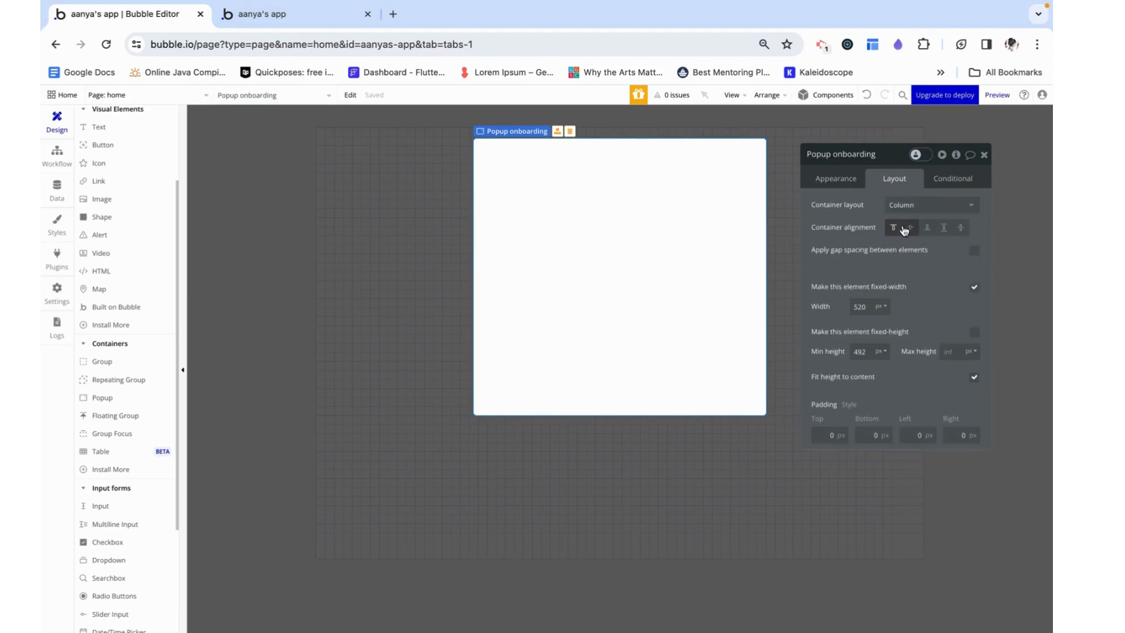
{"action": "left_click", "coordinate": [975, 377]}
{"action": "left_click", "coordinate": [984, 155]}
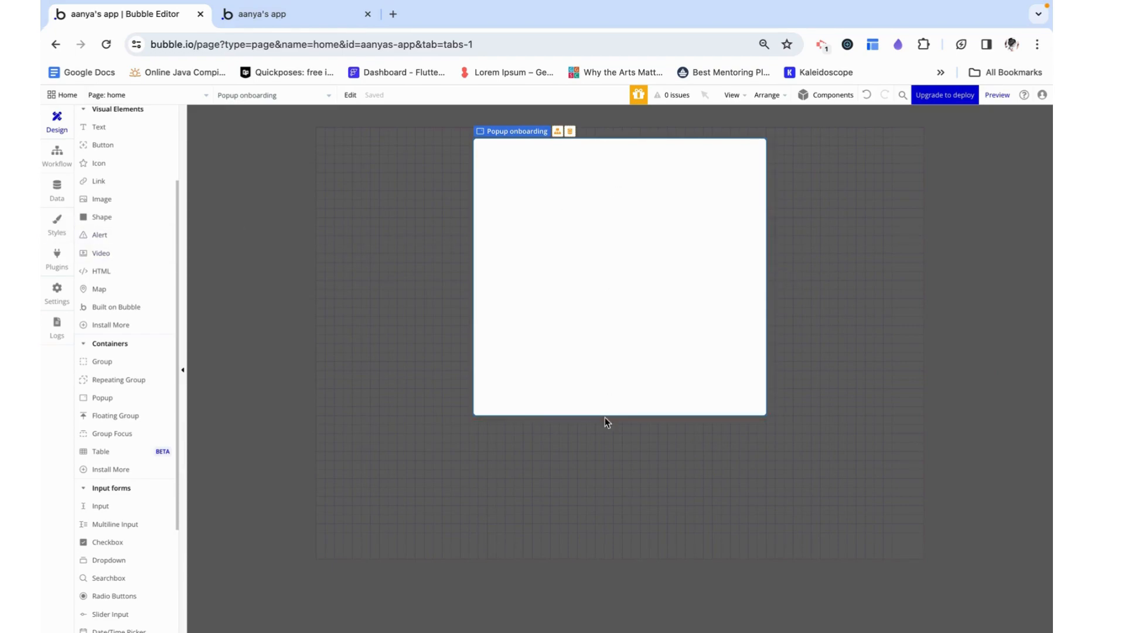
Draw a group about 217 px wide and 258 px high inside the onboarding popup
{"action": "scroll", "coordinate": [93, 215], "scroll_direction": "up", "scroll_amount": 2}
{"action": "scroll", "coordinate": [105, 286], "scroll_direction": "down", "scroll_amount": 2}
{"action": "scroll", "coordinate": [136, 239], "scroll_direction": "down", "scroll_amount": 3}
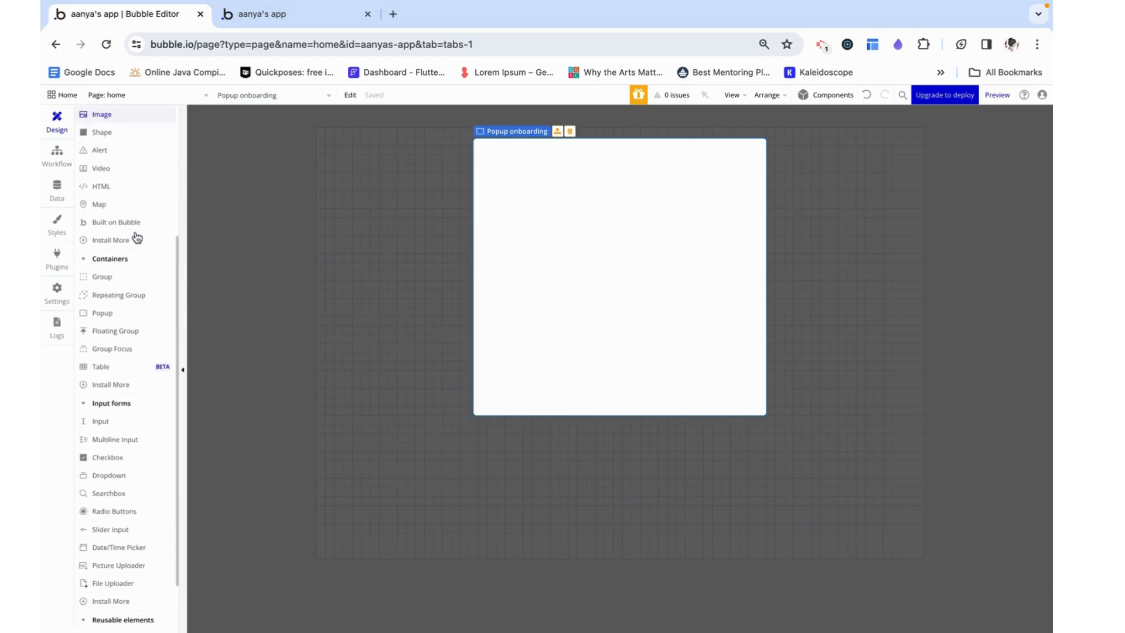
{"action": "left_click", "coordinate": [121, 280]}
{"action": "mouse_move", "coordinate": [540, 177]}
{"action": "left_mouse_down"}
{"action": "mouse_move", "coordinate": [634, 333]}
{"action": "mouse_move", "coordinate": [668, 329]}
{"action": "left_mouse_up"}
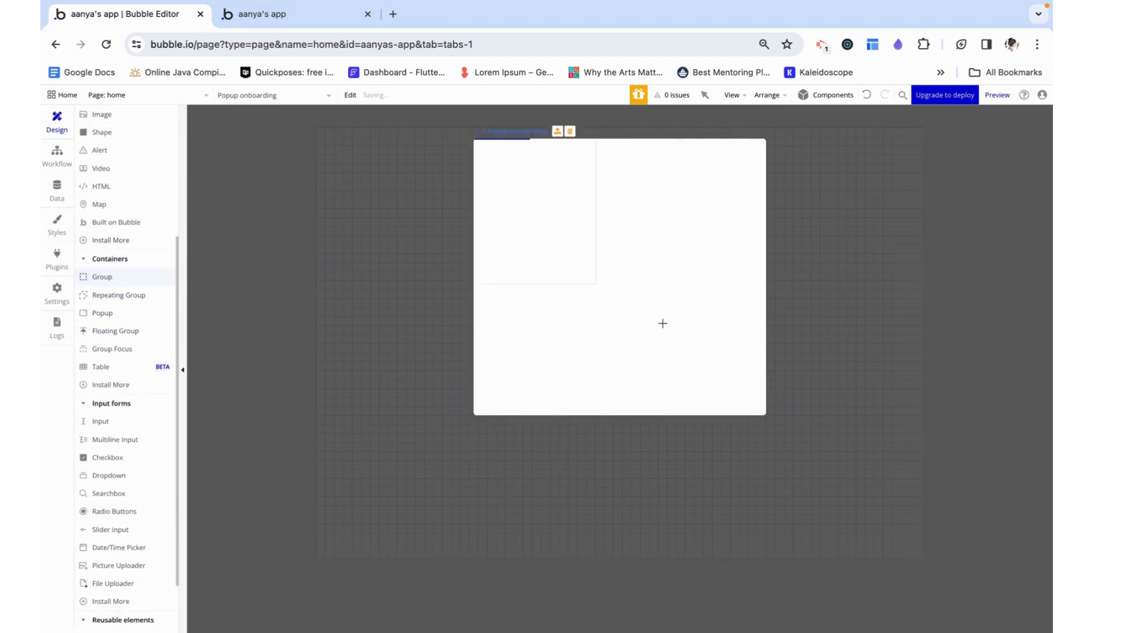
Give the new group a Column layout, turn off its fixed width and set its minimum width to 0
{"action": "left_click", "coordinate": [954, 214]}
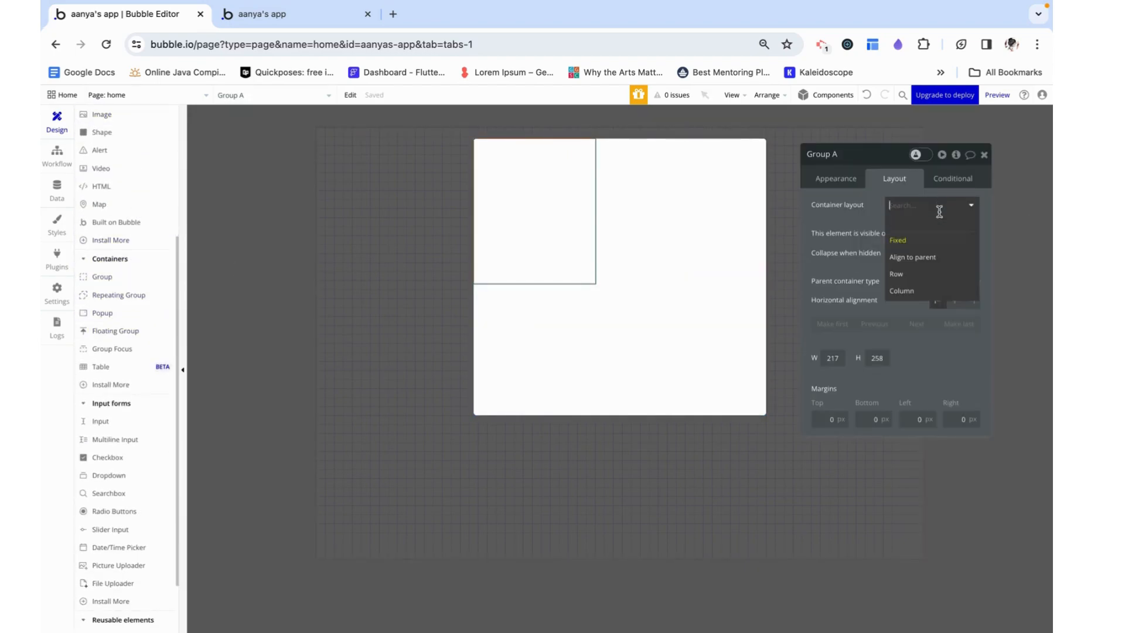
{"action": "left_click", "coordinate": [919, 287]}
{"action": "left_click", "coordinate": [974, 381]}
{"action": "type", "text": "0"}
{"action": "key", "text": "Return"}
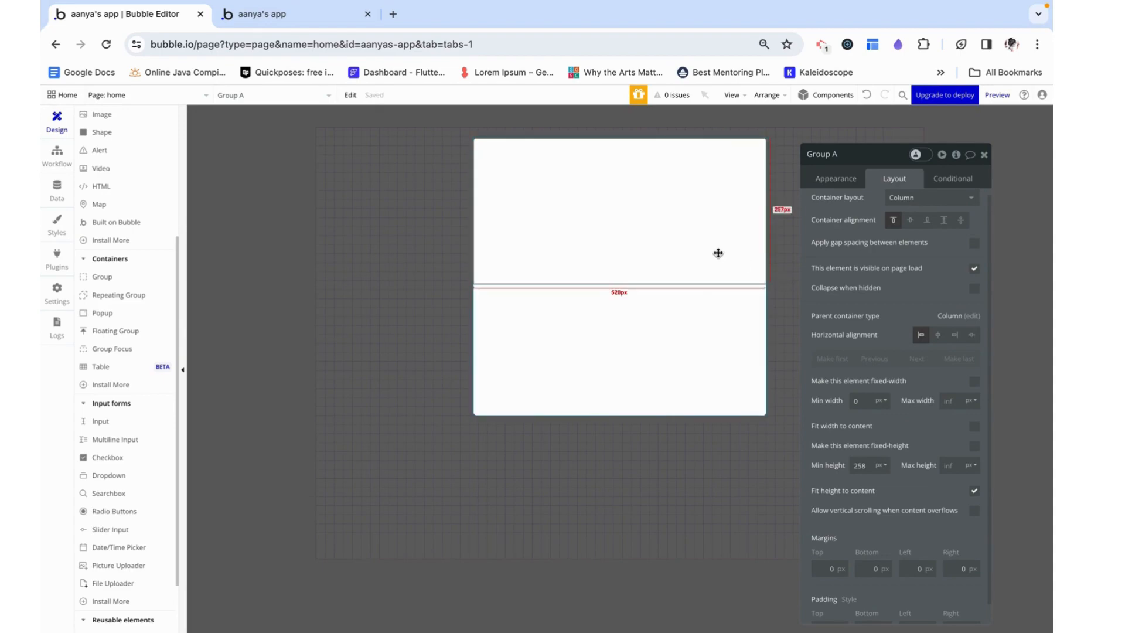
{"action": "scroll", "coordinate": [937, 479], "scroll_direction": "down", "scroll_amount": 1}
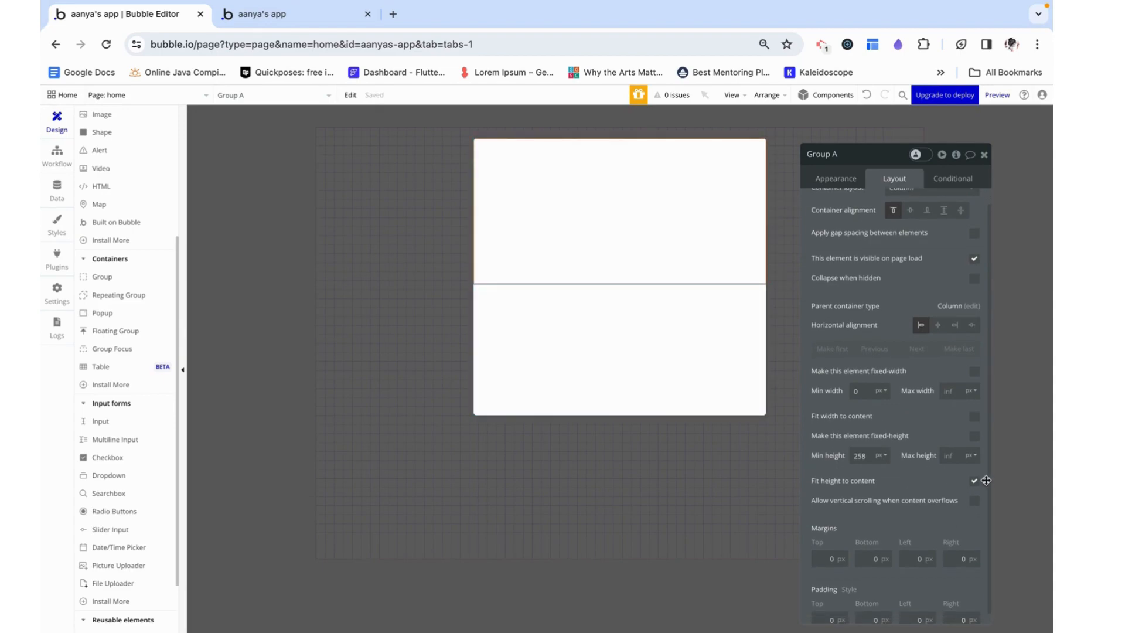
Add a text element about 87 px wide and 69 px high to the group and style it as Heading 4
{"action": "scroll", "coordinate": [125, 198], "scroll_direction": "up", "scroll_amount": 6}
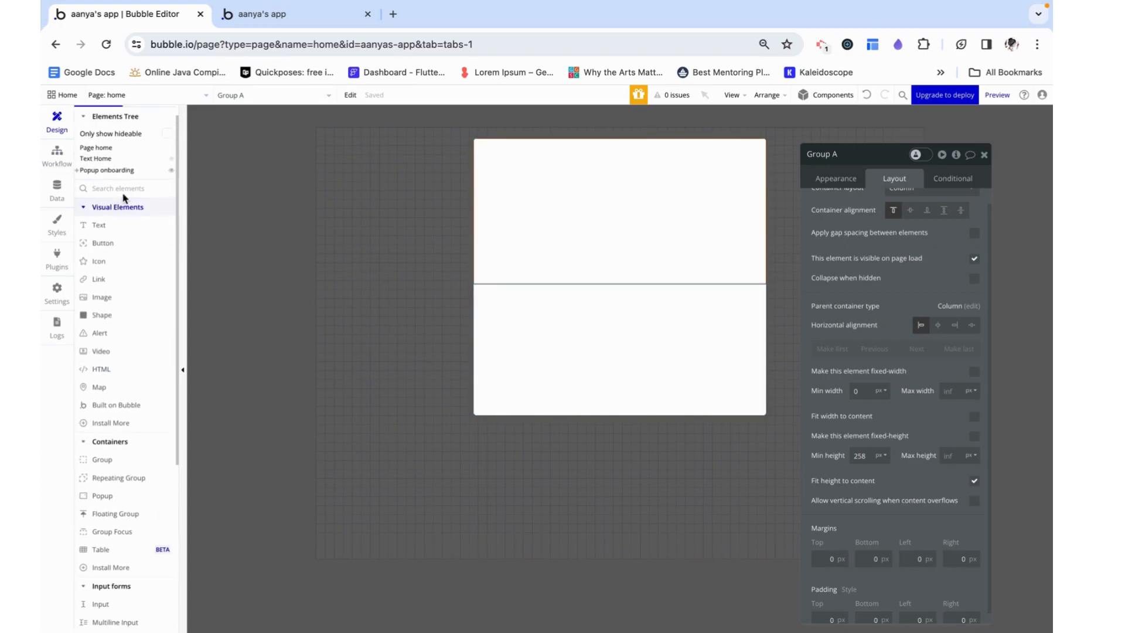
{"action": "left_click", "coordinate": [123, 225]}
{"action": "left_click_drag", "start_coordinate": [497, 166], "coordinate": [544, 203]}
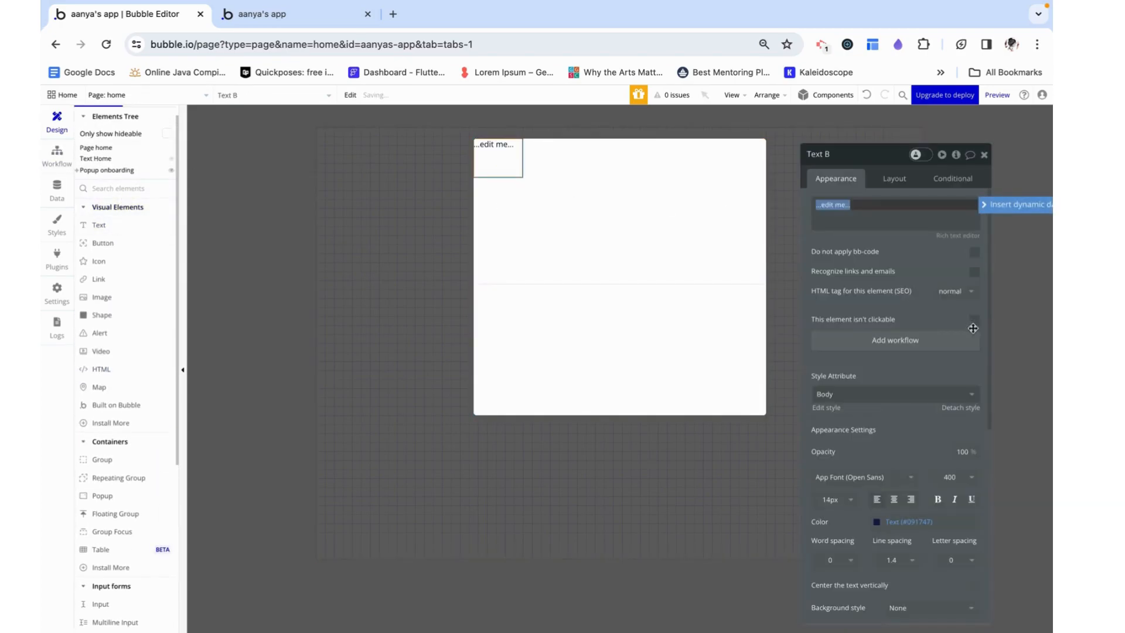
{"action": "left_click", "coordinate": [856, 397]}
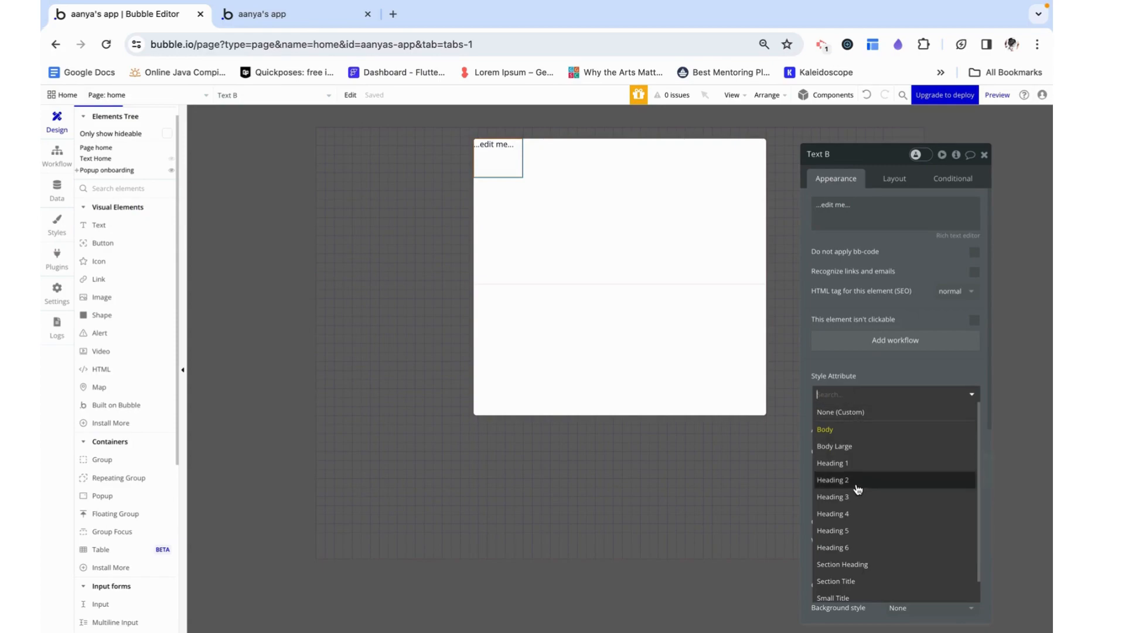
{"action": "left_click", "coordinate": [858, 481]}
{"action": "left_click", "coordinate": [858, 399]}
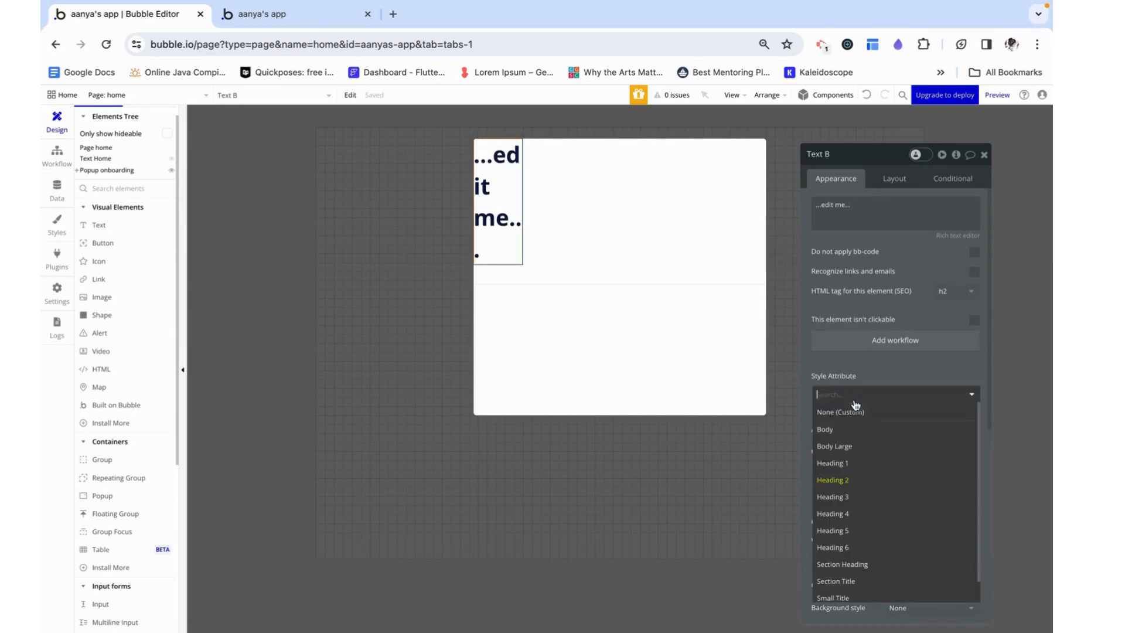
{"action": "left_click", "coordinate": [849, 520]}
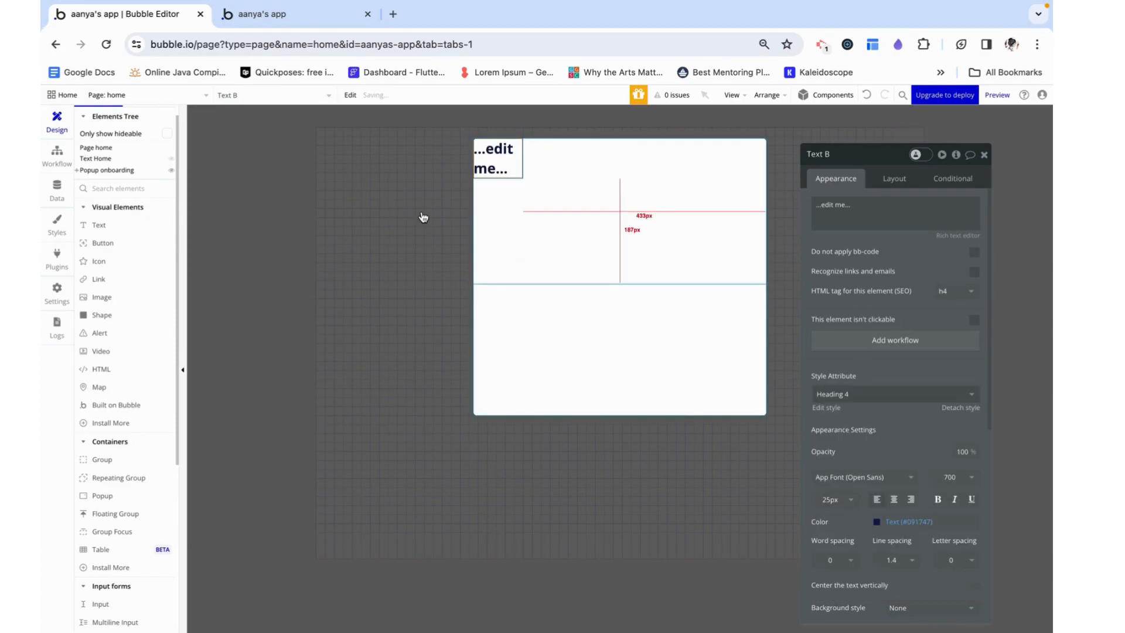
Turn off the text element's fixed width and set its minimum width and minimum height to 0
{"action": "left_click", "coordinate": [894, 179]}
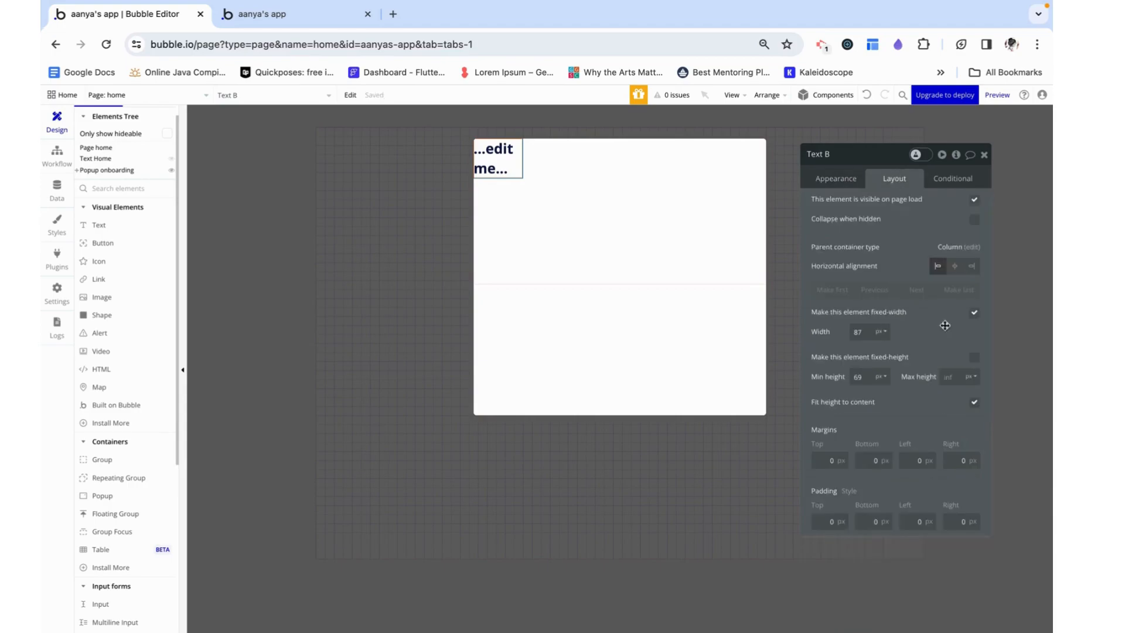
{"action": "left_click", "coordinate": [974, 311]}
{"action": "left_click", "coordinate": [874, 364]}
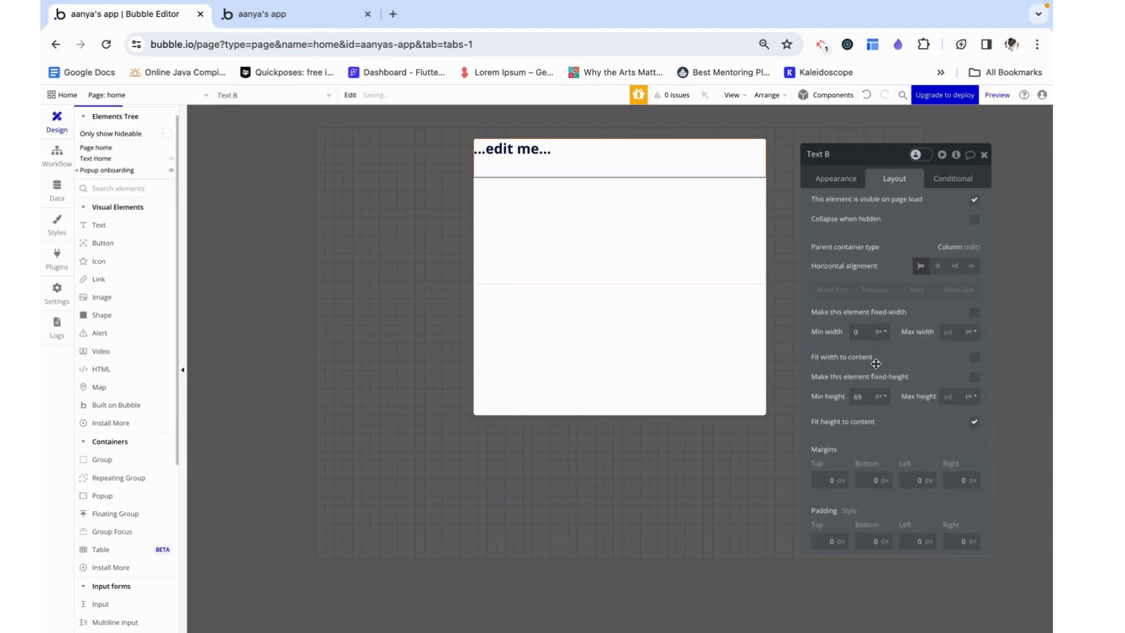
{"action": "left_click", "coordinate": [871, 376]}
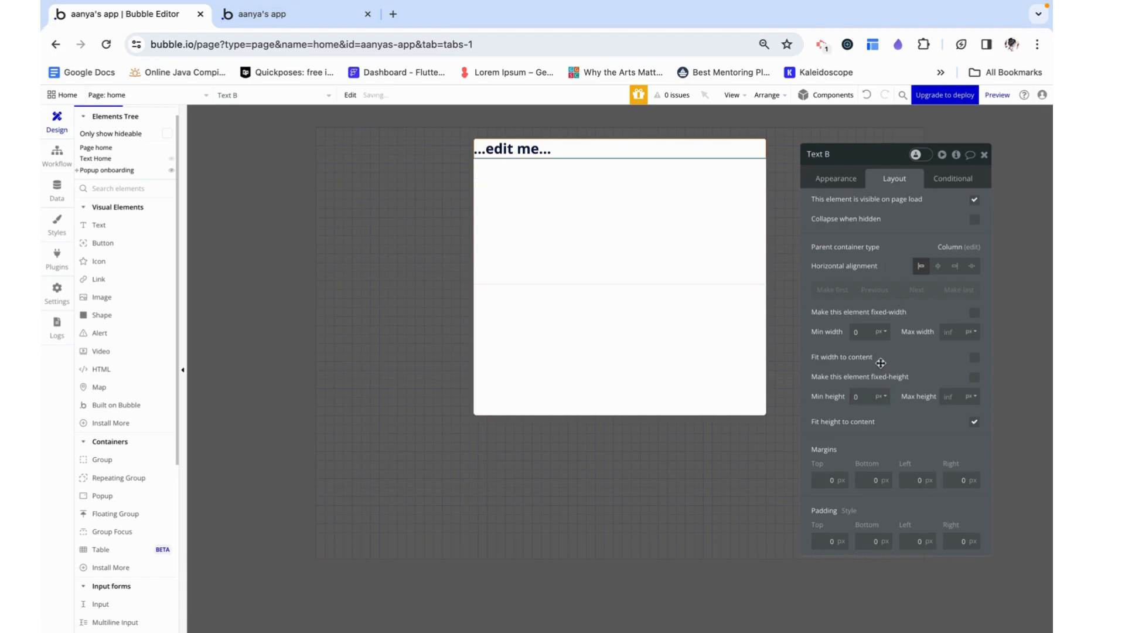
Replace the placeholder text with "Step 1 of Onboarding"
{"action": "left_click", "coordinate": [840, 177]}
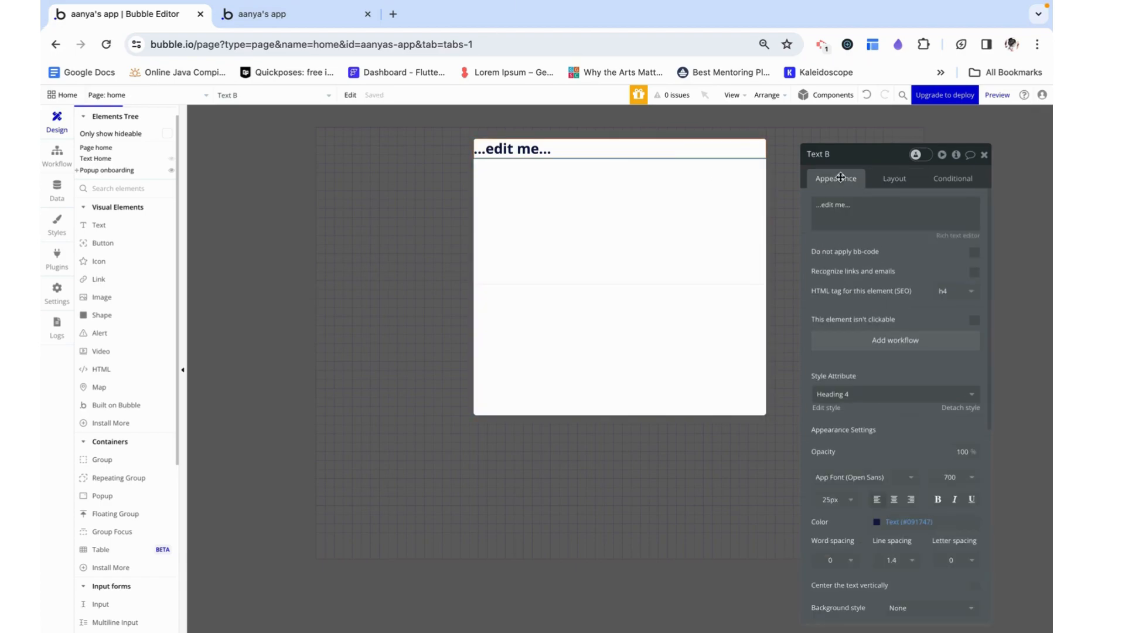
{"action": "triple_click", "coordinate": [845, 212]}
{"action": "type", "text": "Step 1 of Onboarding"}
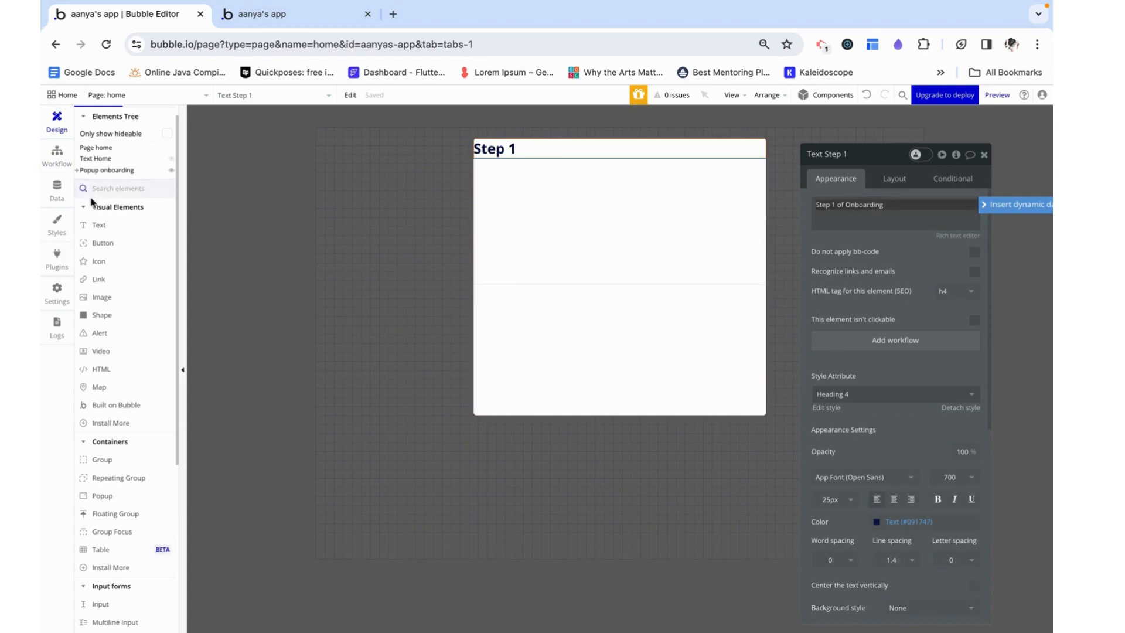
Add an image about 328 px wide and 189 px high below the heading, using the green forest picture from the free Pexels images
{"action": "left_click", "coordinate": [120, 297]}
{"action": "left_click_drag", "start_coordinate": [487, 169], "coordinate": [667, 278]}
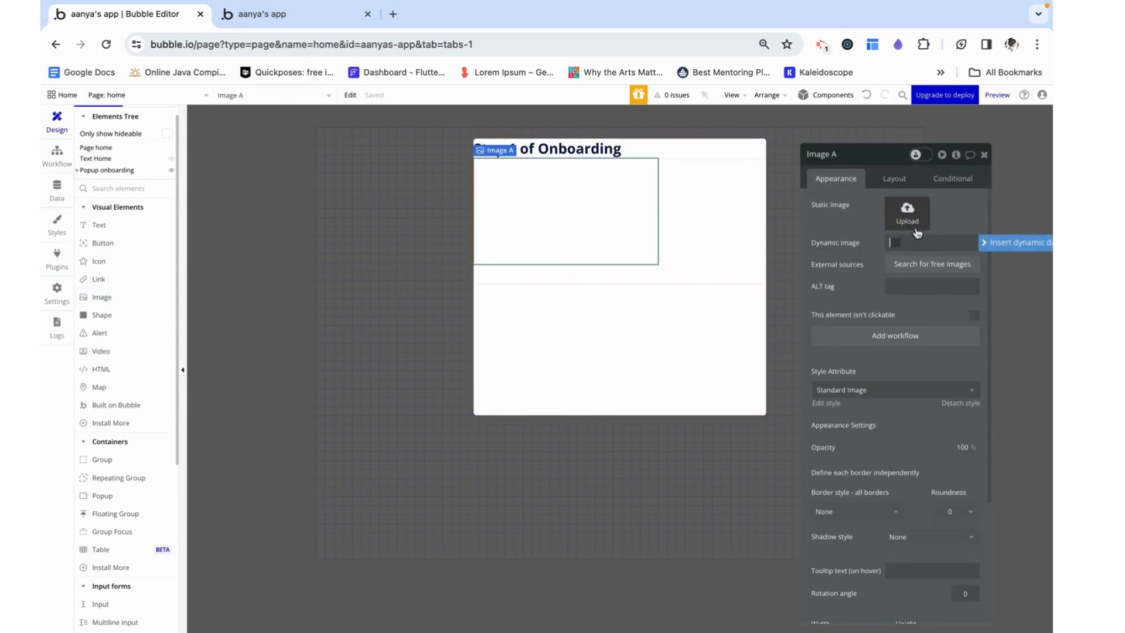
{"action": "left_click", "coordinate": [923, 265]}
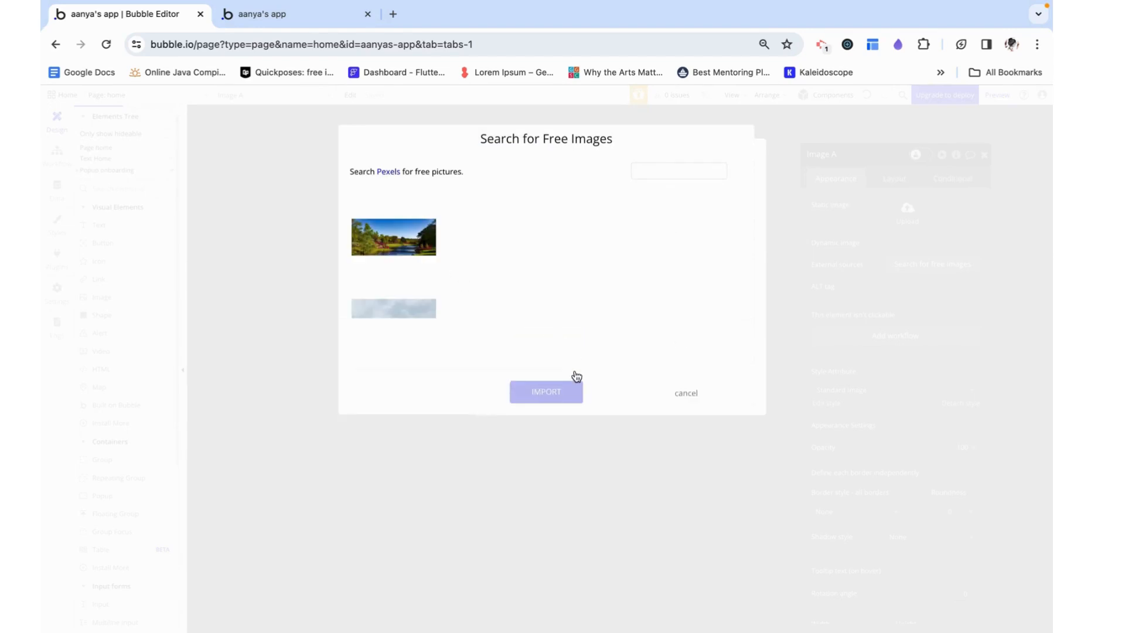
{"action": "left_click", "coordinate": [410, 240]}
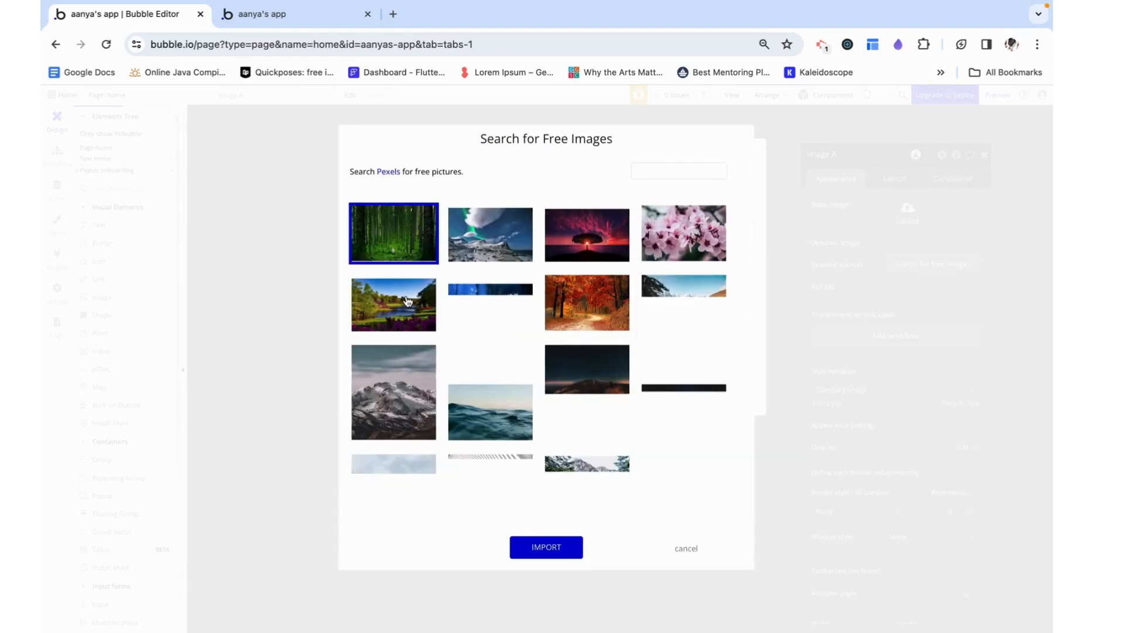
{"action": "left_click", "coordinate": [546, 556]}
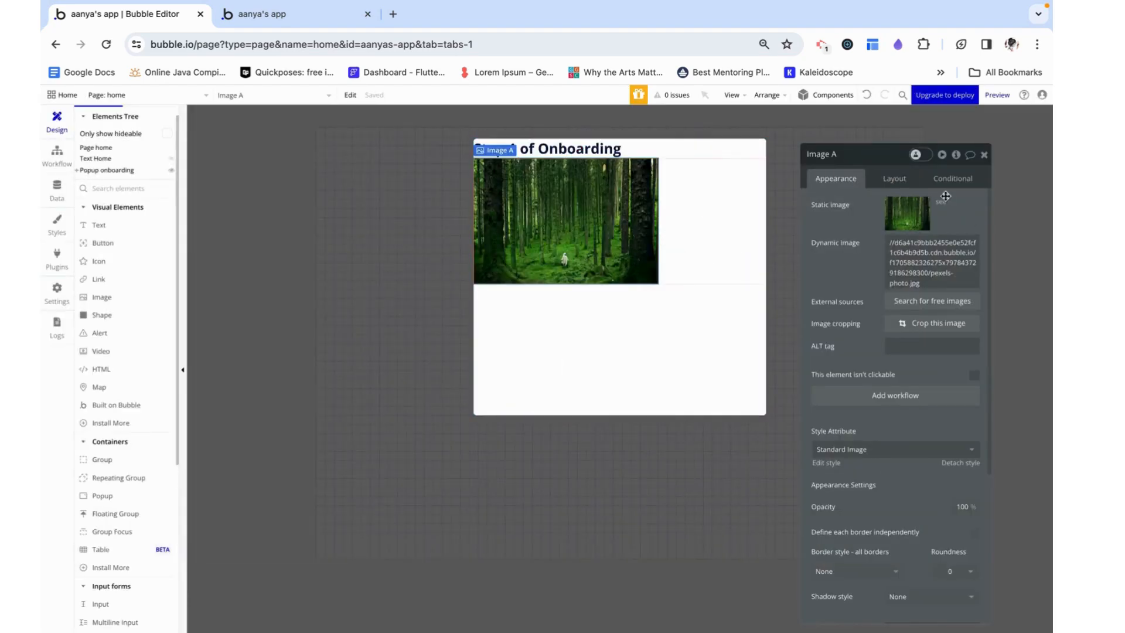
Turn off the forest image's fixed width and set its minimum width to 0
{"action": "left_click", "coordinate": [898, 179]}
{"action": "left_click", "coordinate": [974, 314]}
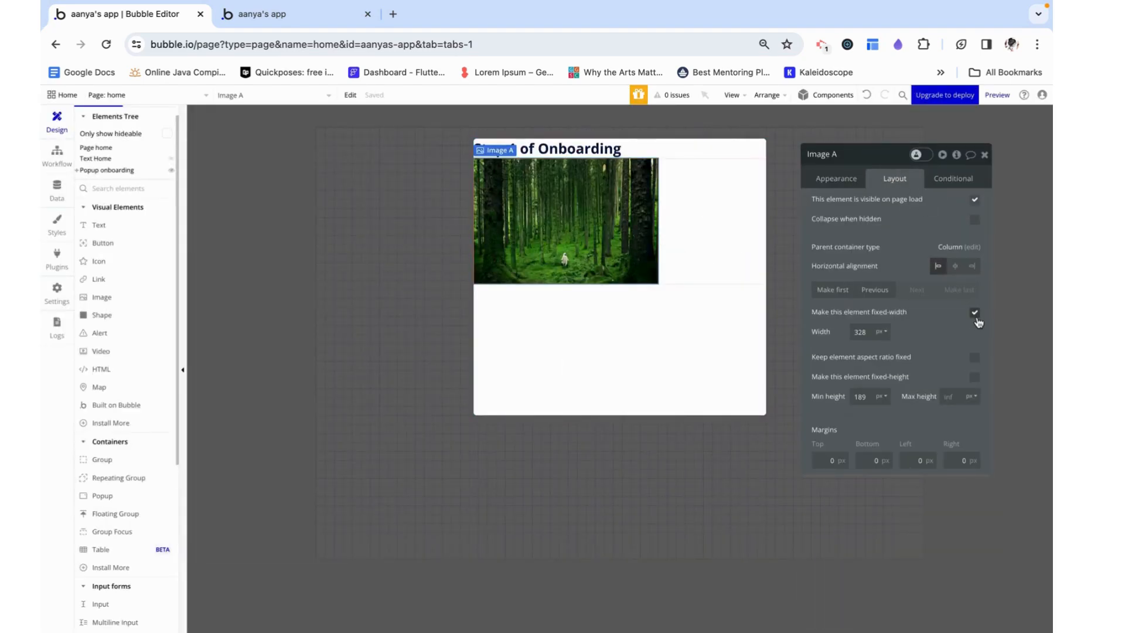
{"action": "type", "text": "0"}
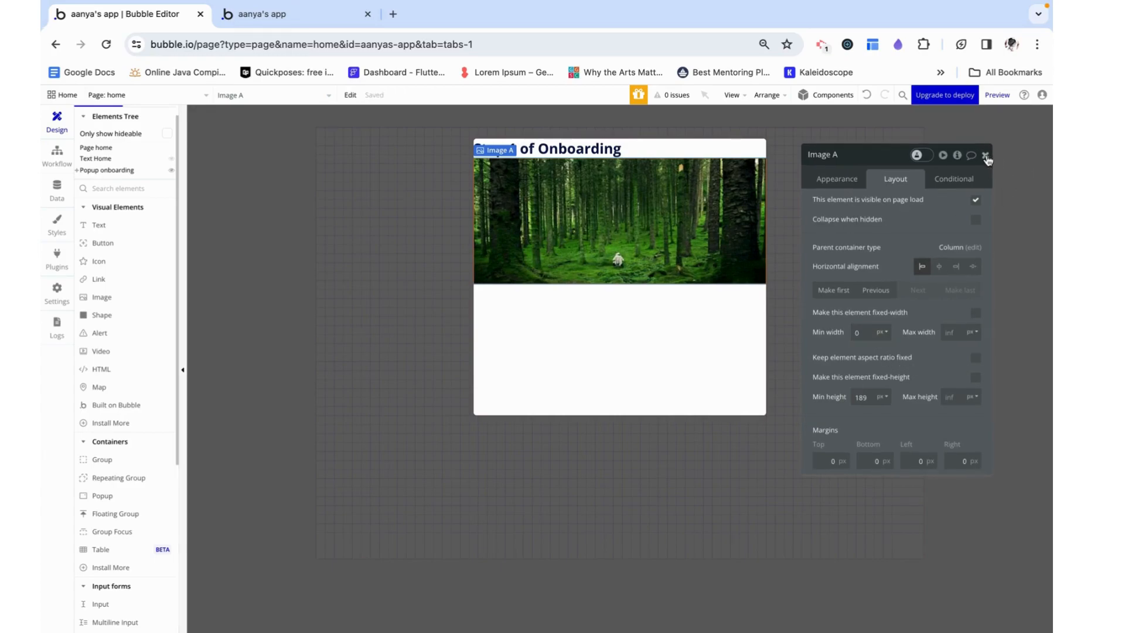
Set the onboarding popup's padding to 16 px on all four sides
{"action": "left_click", "coordinate": [697, 322]}
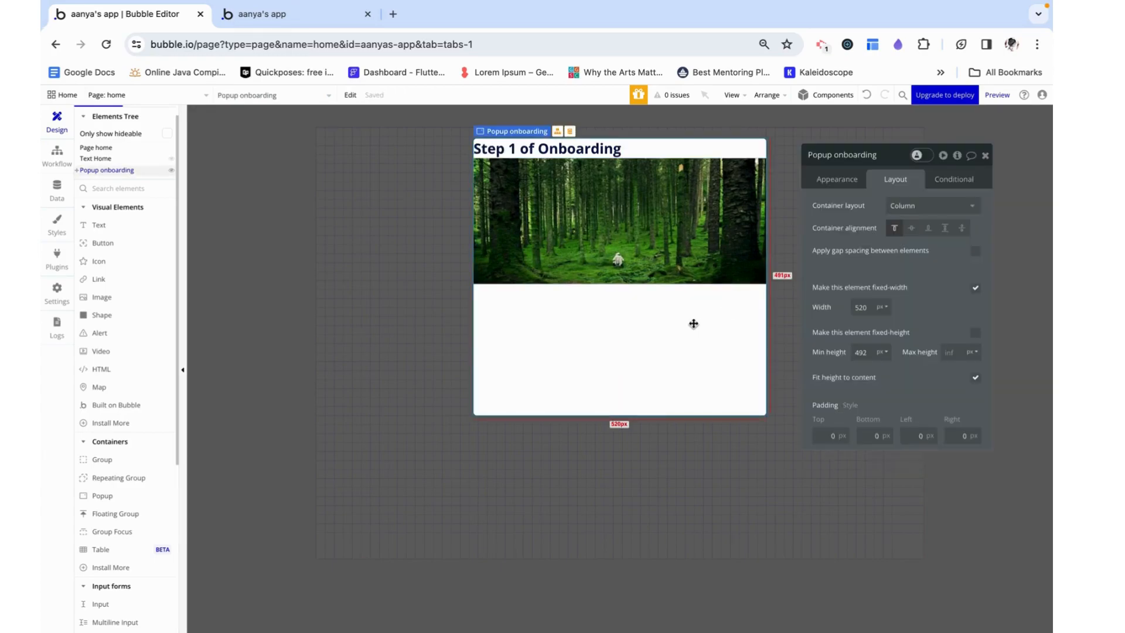
{"action": "left_click", "coordinate": [826, 434]}
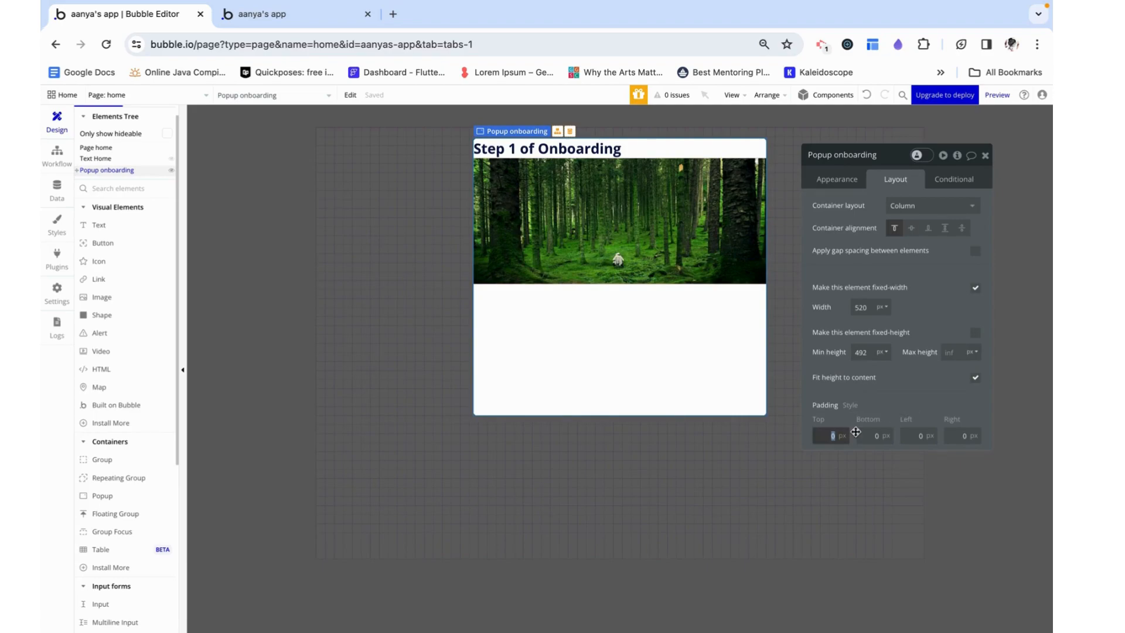
{"action": "type", "text": "16"}
{"action": "key", "text": "Tab"}
{"action": "type", "text": "16"}
{"action": "key", "text": "Tab"}
{"action": "type", "text": "16"}
{"action": "key", "text": "Tab"}
{"action": "type", "text": "1"}
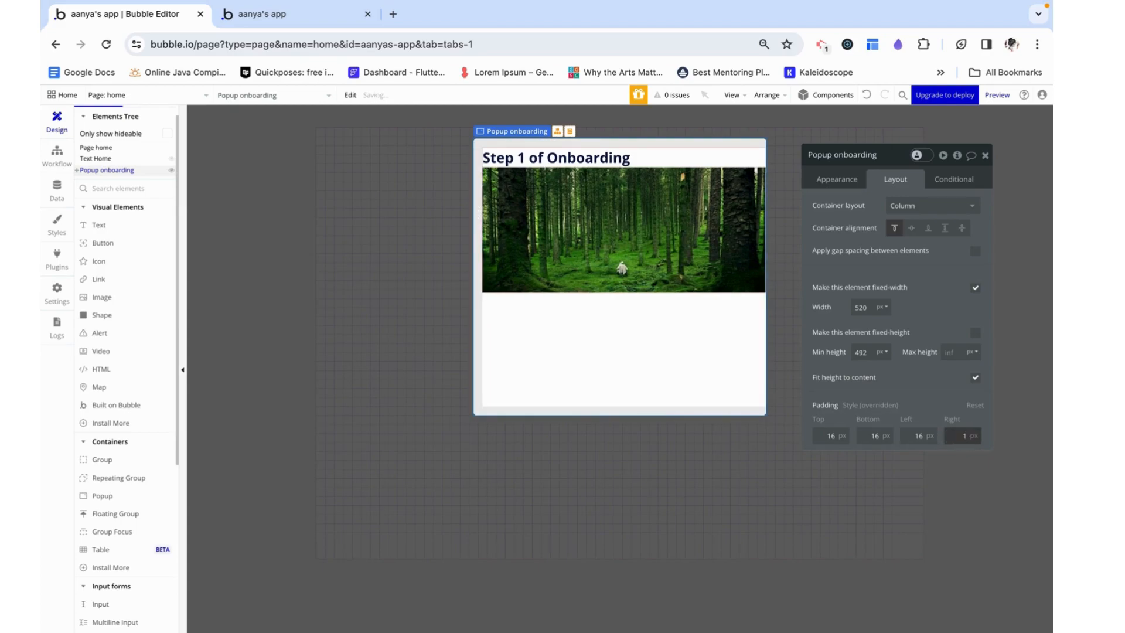
{"action": "type", "text": "6"}
{"action": "left_click", "coordinate": [985, 155]}
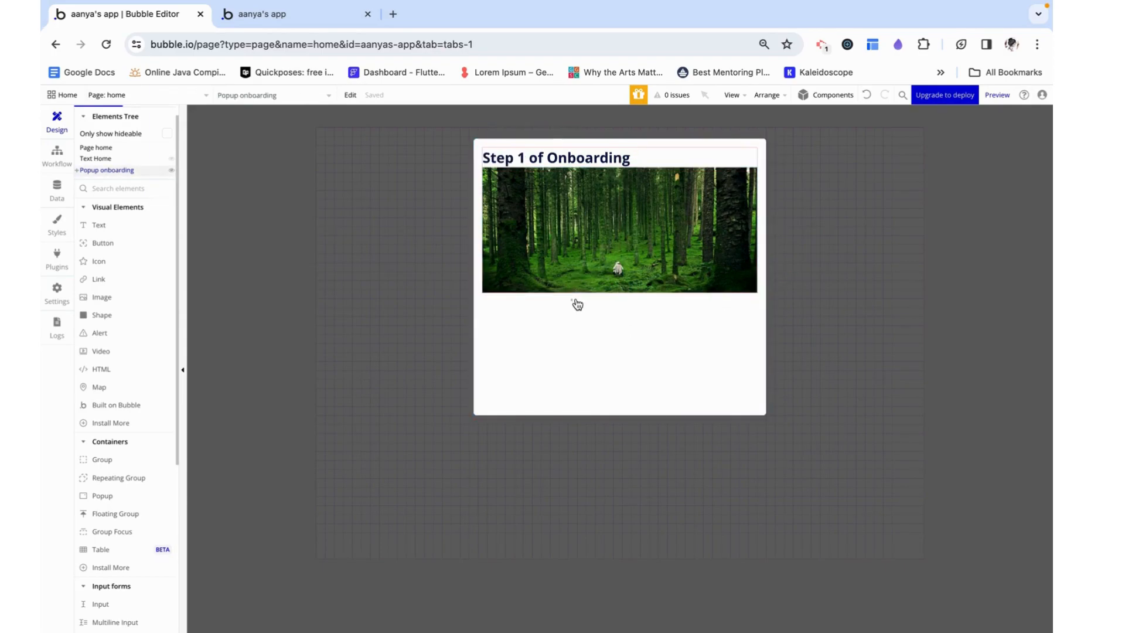
Rename the group inside the onboarding popup as "Group Step 1" and set its minimum height to 0
{"action": "left_click", "coordinate": [88, 171]}
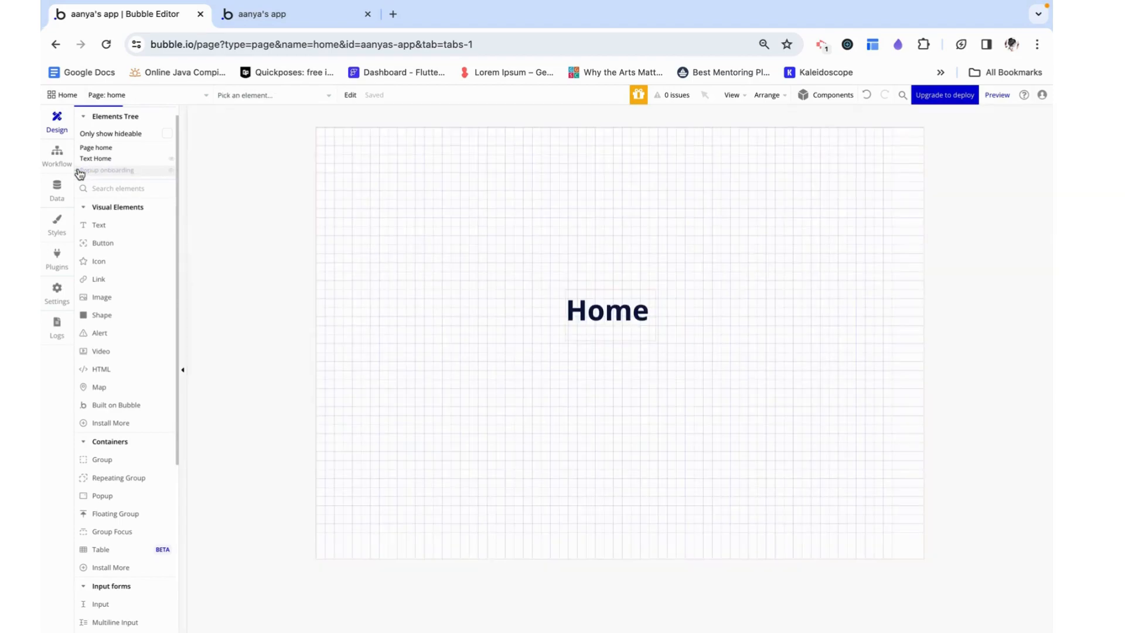
{"action": "left_click", "coordinate": [92, 171]}
{"action": "left_click", "coordinate": [97, 181]}
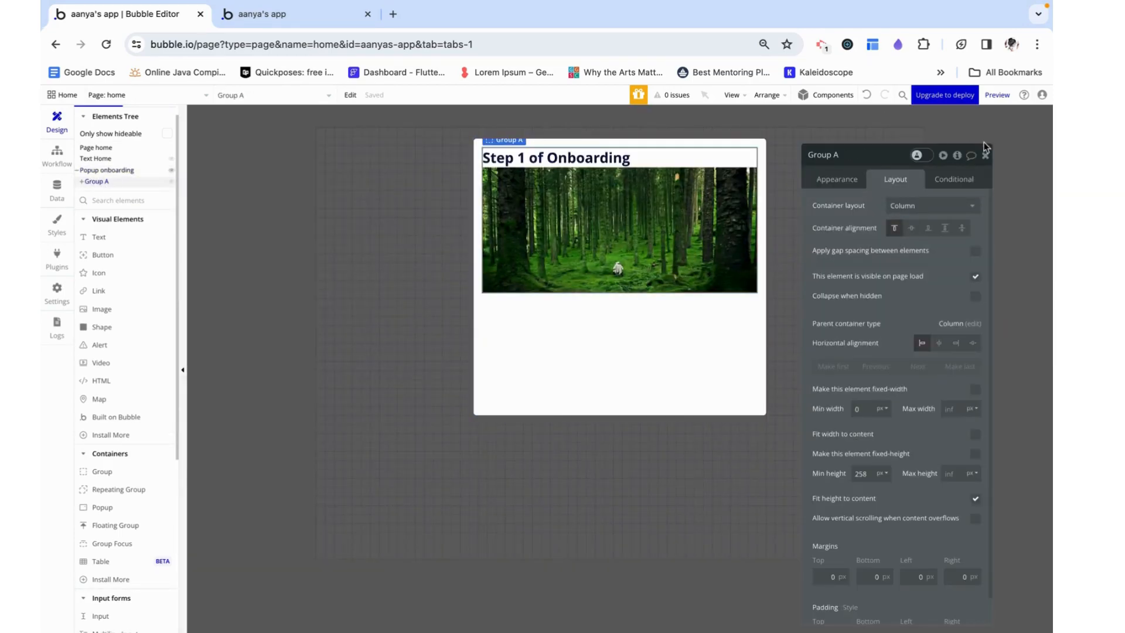
{"action": "left_click", "coordinate": [839, 155]}
{"action": "key", "text": "BackSpace"}
{"action": "double_click", "coordinate": [863, 477]}
{"action": "key", "text": "BackSpace"}
{"action": "left_click", "coordinate": [898, 436]}
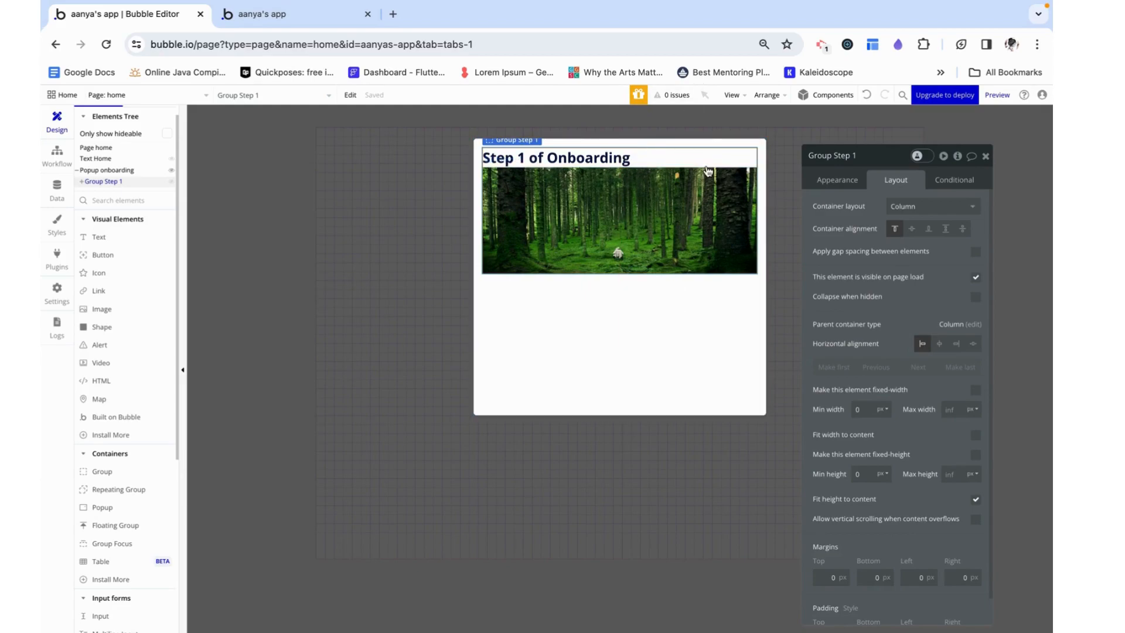
{"action": "left_click", "coordinate": [837, 181]}
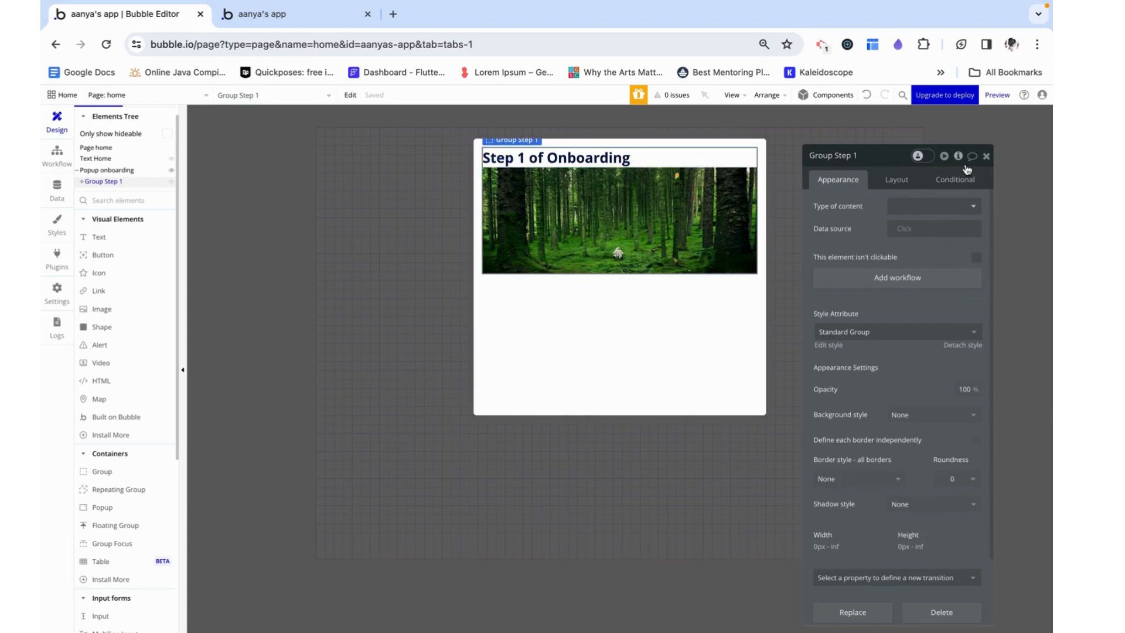
{"action": "left_click", "coordinate": [987, 156]}
{"action": "left_click", "coordinate": [100, 183]}
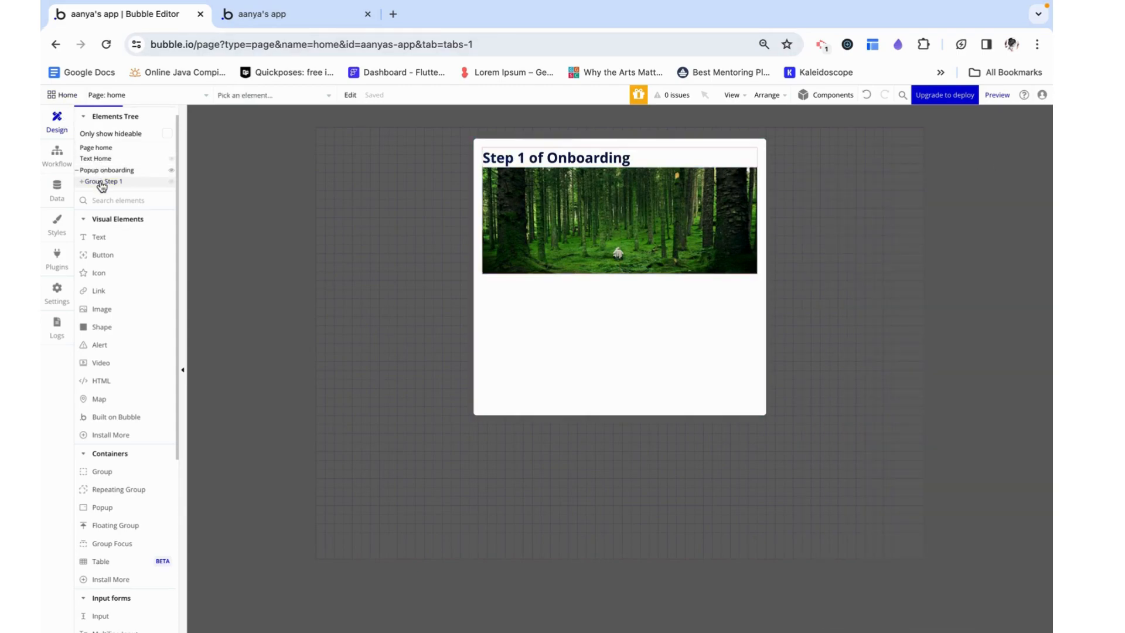
{"action": "key", "text": "super+v"}
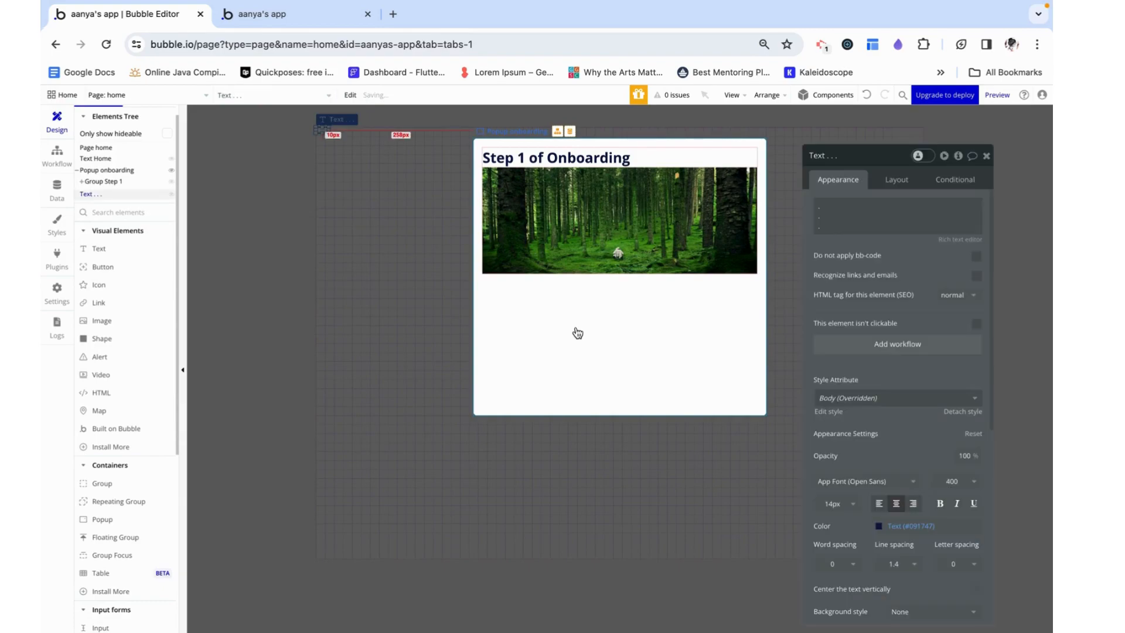
{"action": "key", "text": "super+z"}
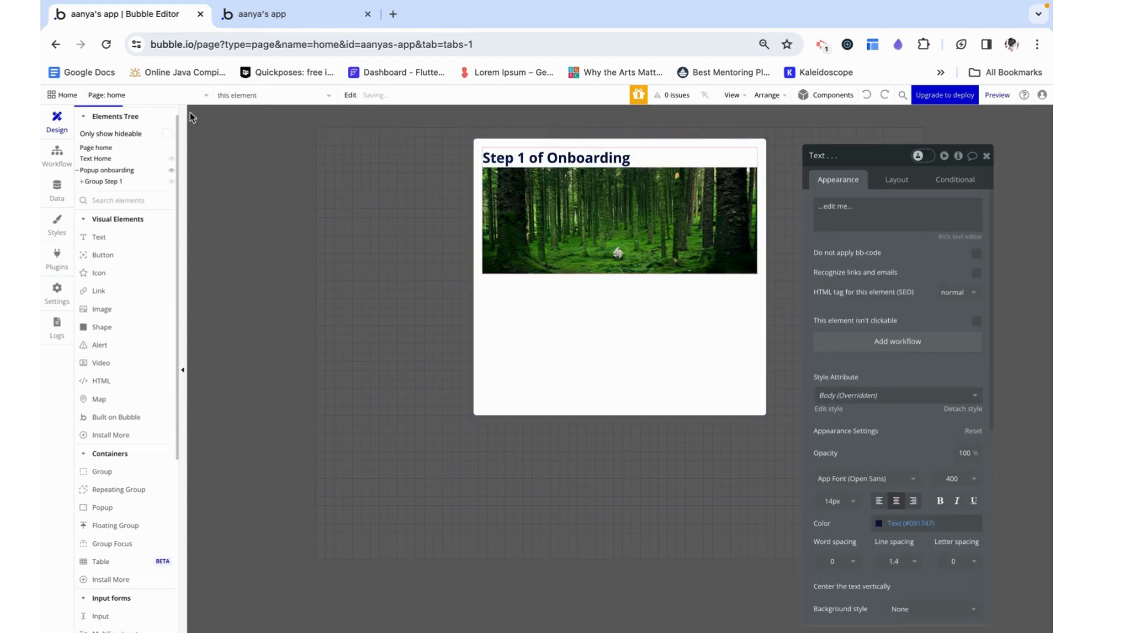
Copy the Group Step 1 group and paste the duplicate into the onboarding popup below the original
{"action": "left_click", "coordinate": [111, 183]}
{"action": "right_click", "coordinate": [111, 182]}
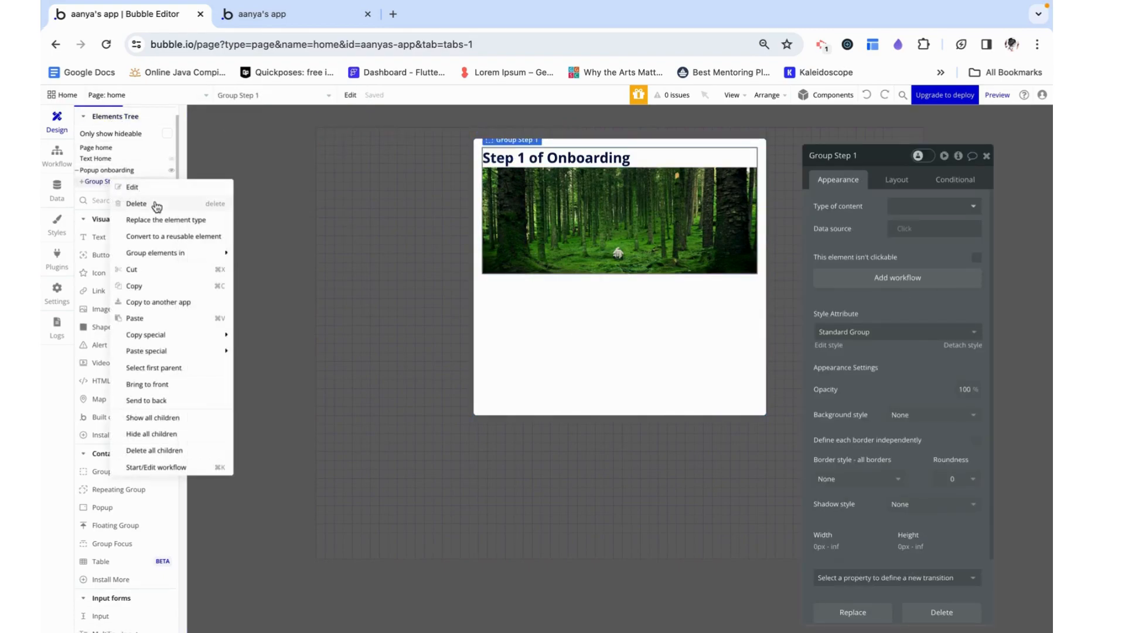
{"action": "left_click", "coordinate": [145, 284]}
{"action": "left_click", "coordinate": [582, 308]}
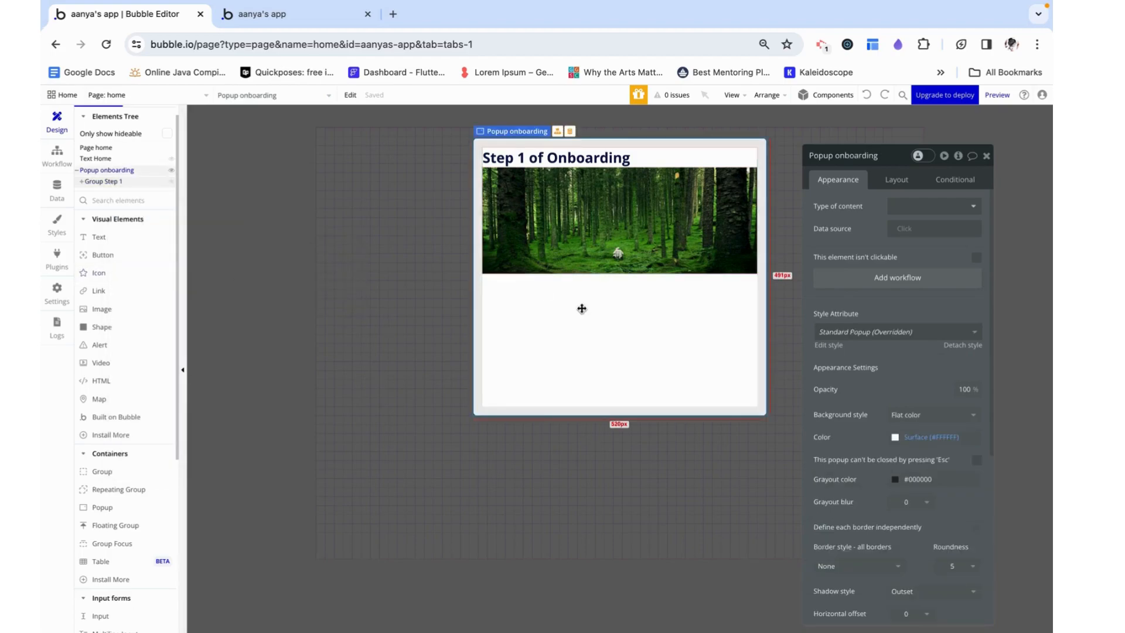
{"action": "key", "text": "super+v"}
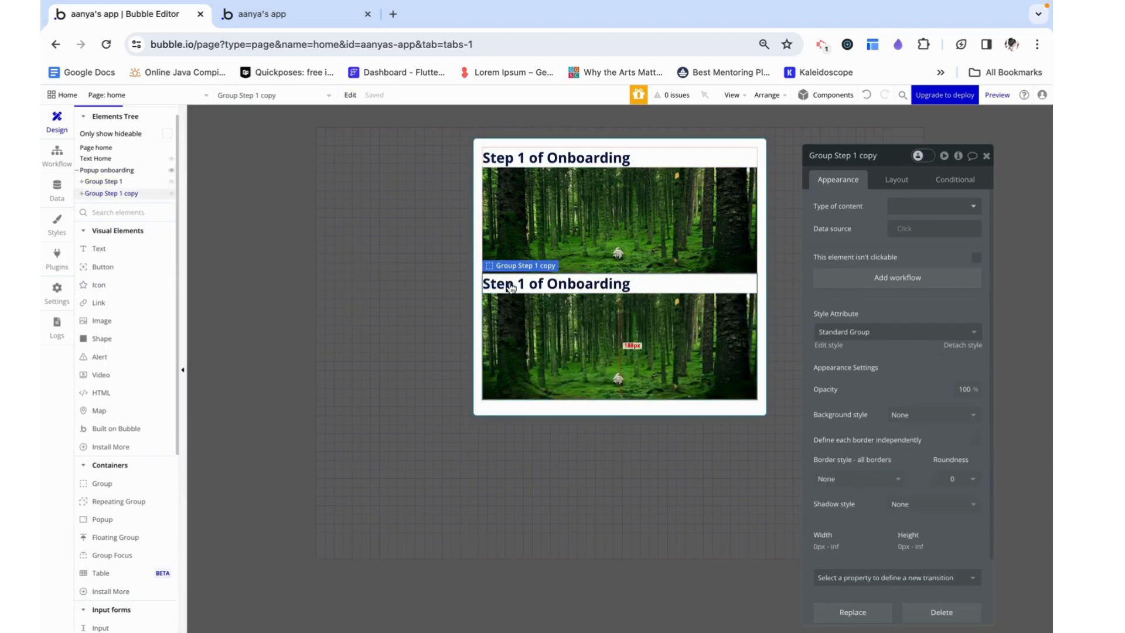
Change the heading text in the duplicated group to "Step 2"
{"action": "left_click", "coordinate": [530, 277]}
{"action": "left_click", "coordinate": [831, 206]}
{"action": "left_click_drag", "start_coordinate": [833, 206], "coordinate": [934, 206]}
{"action": "type", "text": "2"}
{"action": "left_click", "coordinate": [574, 291]}
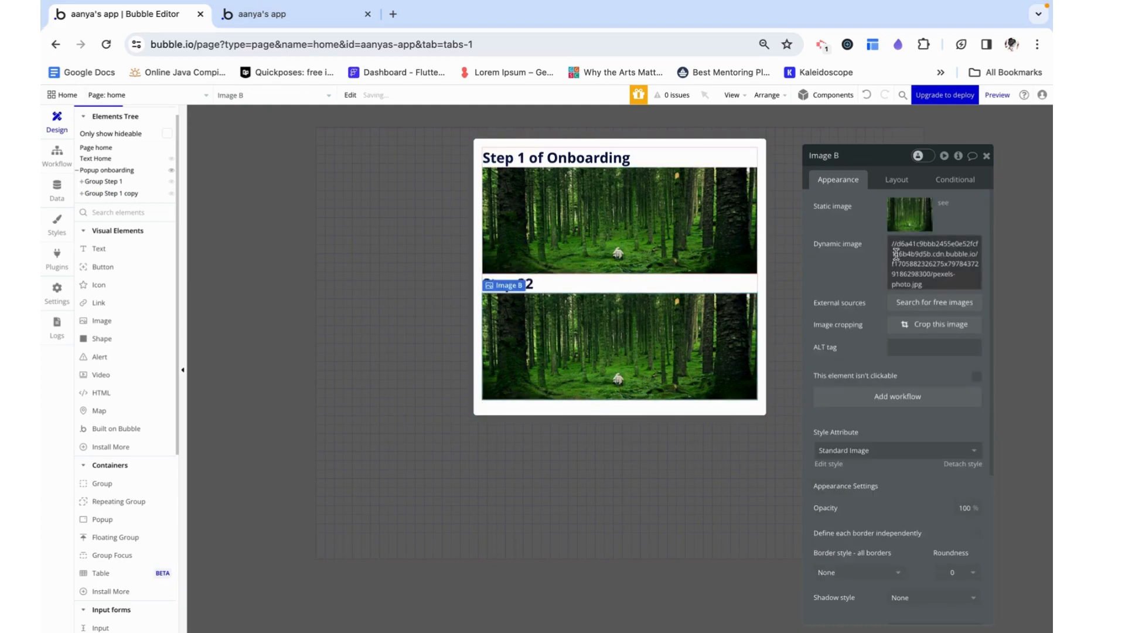
{"action": "left_click", "coordinate": [548, 286]}
{"action": "left_click", "coordinate": [839, 214]}
{"action": "left_click", "coordinate": [840, 214]}
{"action": "left_click", "coordinate": [851, 209]}
{"action": "left_click", "coordinate": [846, 207]}
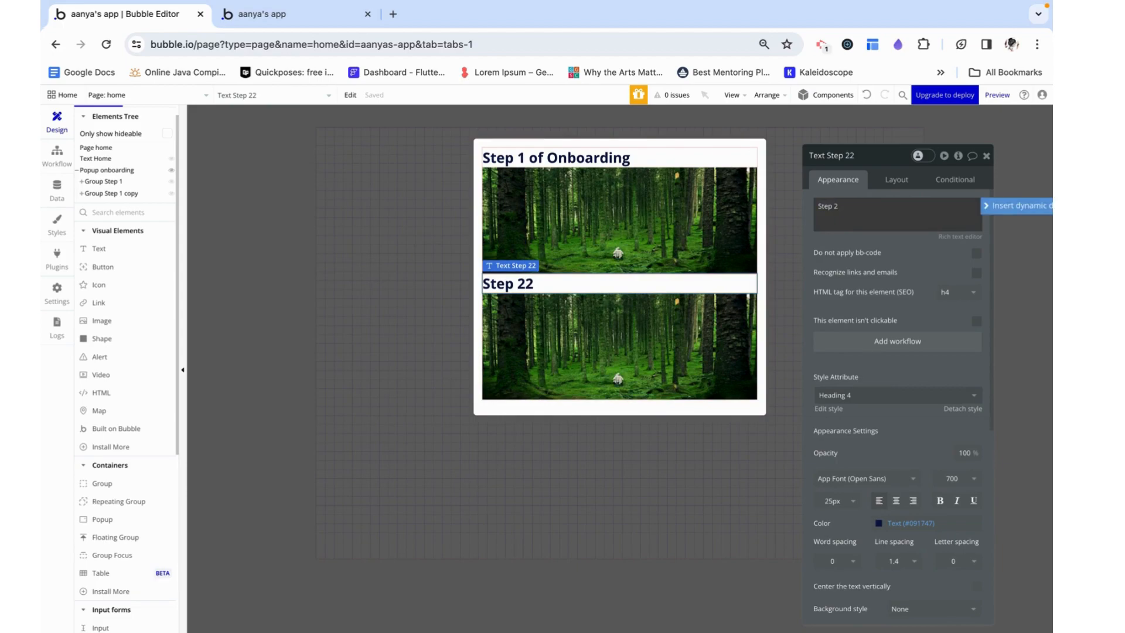
Replace the Step 2 group's image with the northern lights over snowy mountains picture from the free Pexels images
{"action": "left_click", "coordinate": [650, 388]}
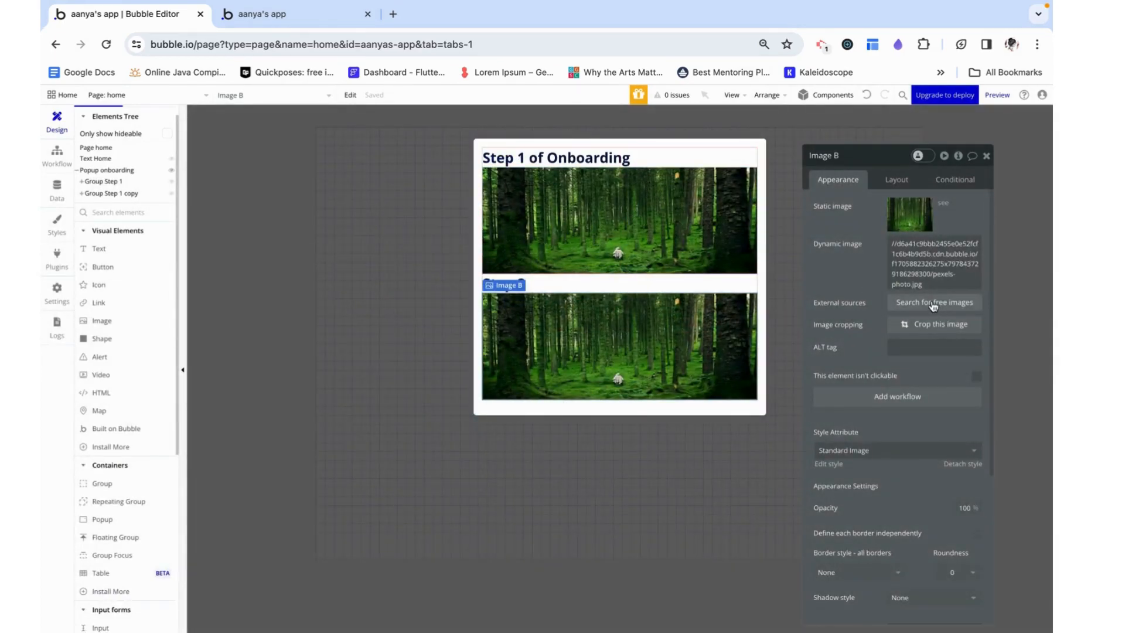
{"action": "left_click", "coordinate": [933, 304]}
{"action": "left_click", "coordinate": [521, 243]}
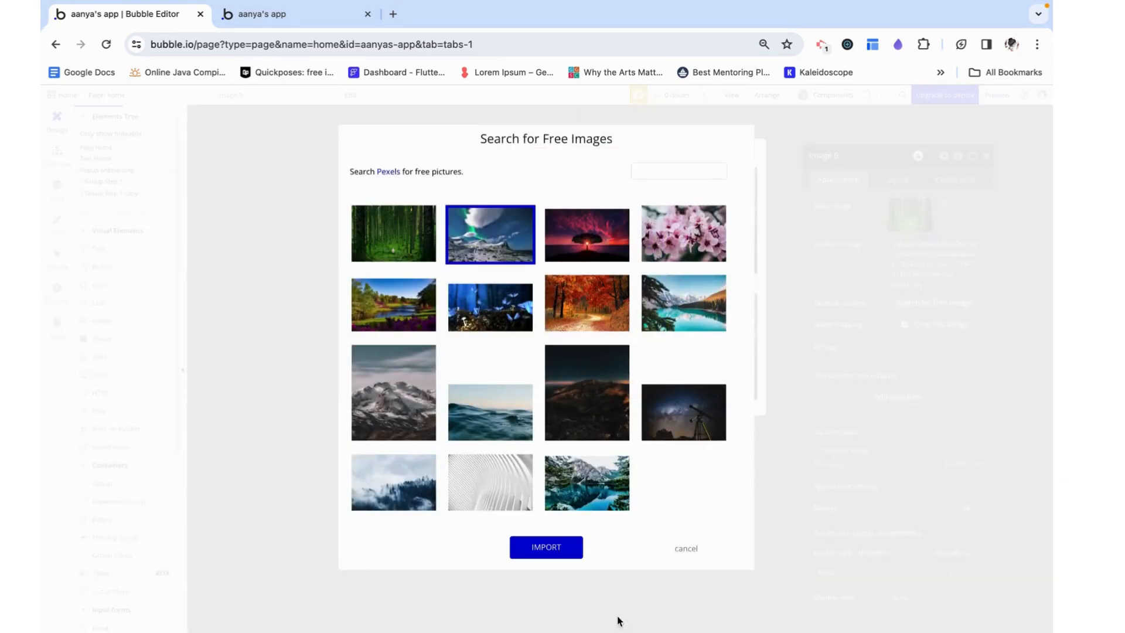
{"action": "left_click", "coordinate": [546, 547]}
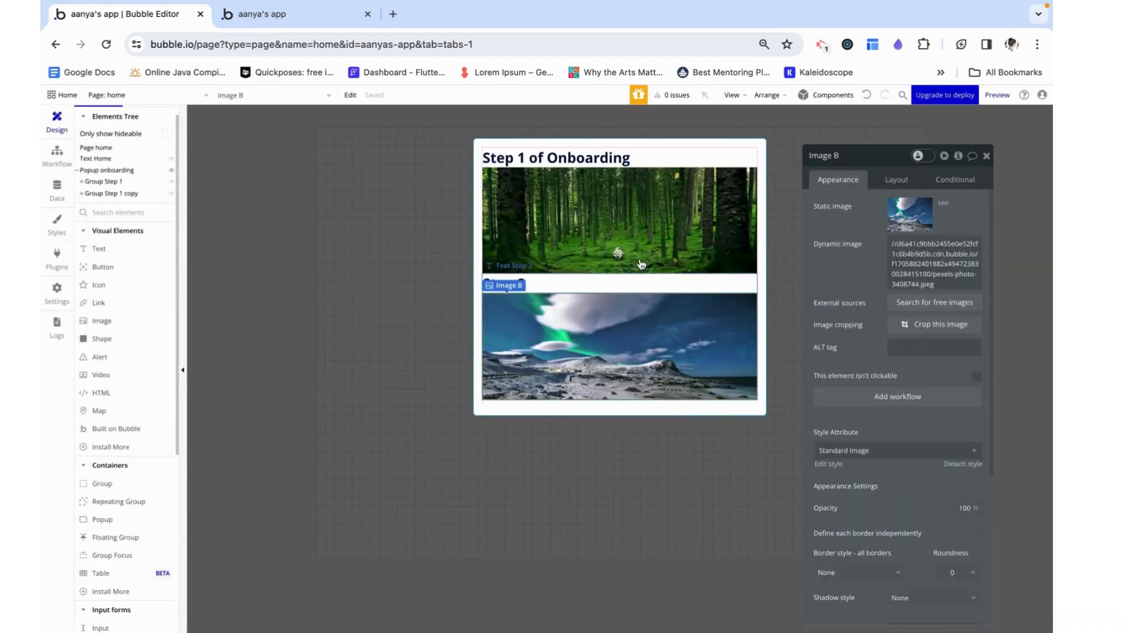
Paste a third copy of the step group into the popup and replace its image with the turquoise mountain lake picture from Pexels
{"action": "left_click", "coordinate": [537, 412]}
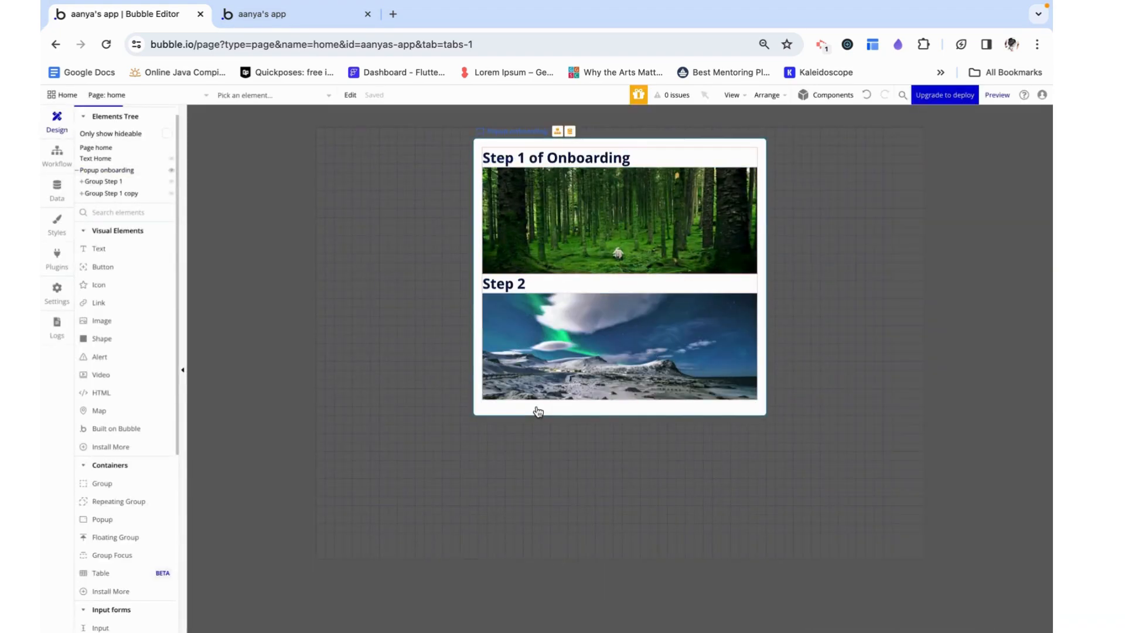
{"action": "key", "text": "ctrl+v"}
{"action": "left_click", "coordinate": [630, 471]}
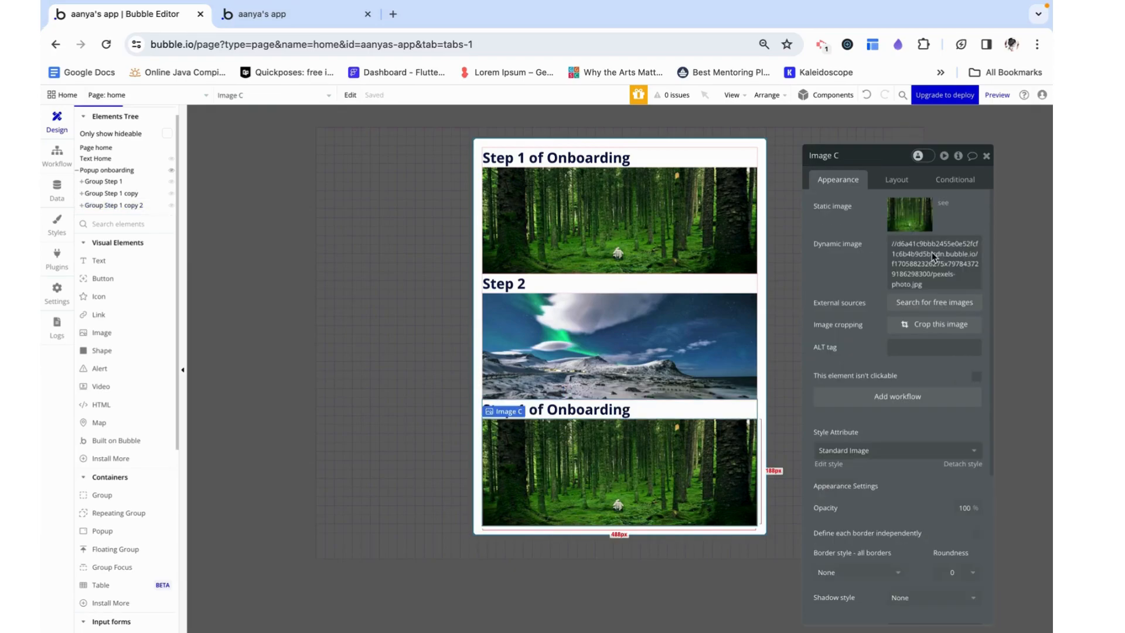
{"action": "left_click", "coordinate": [945, 306]}
{"action": "left_click", "coordinate": [692, 306]}
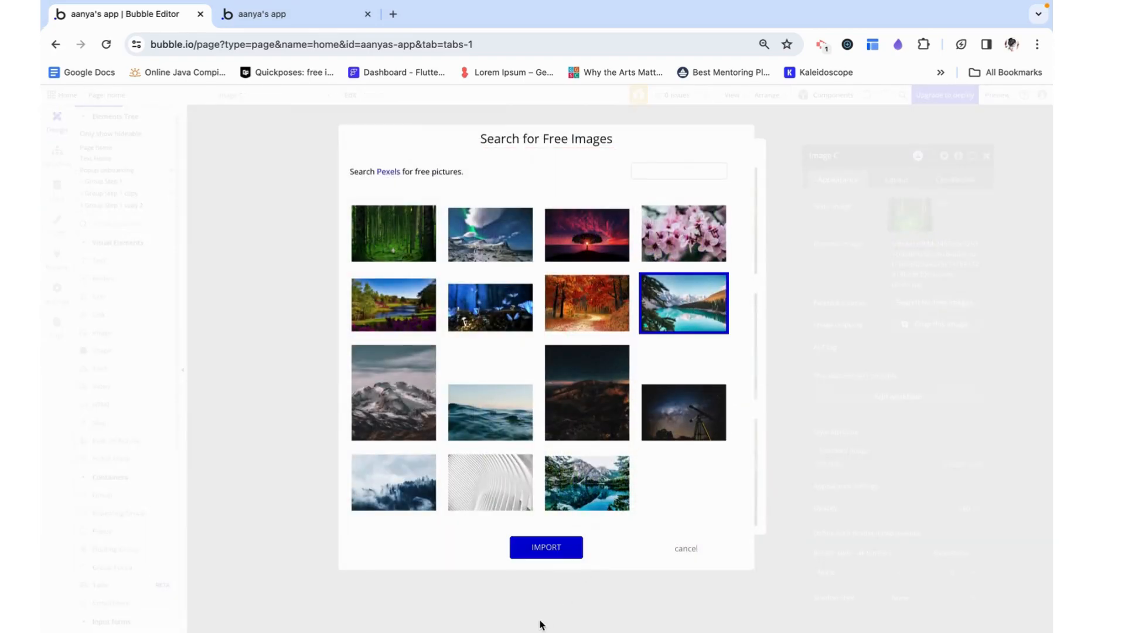
{"action": "left_click", "coordinate": [546, 550]}
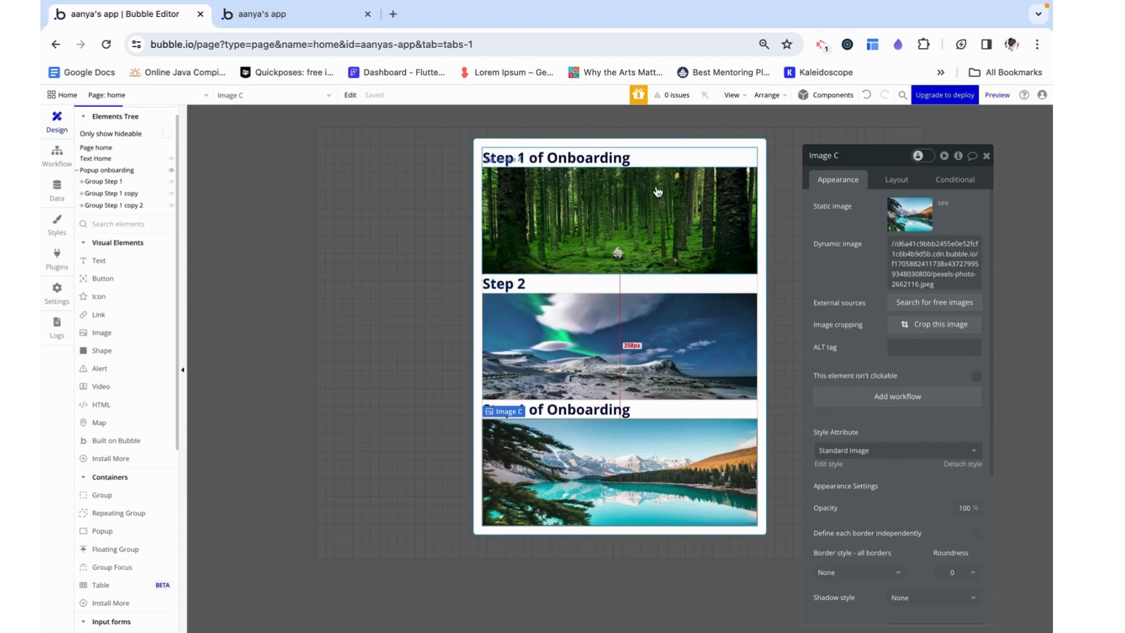
Add a button below the third group in the popup, turn off its fixed width and set its minimum height to 48 px
{"action": "left_click", "coordinate": [102, 278]}
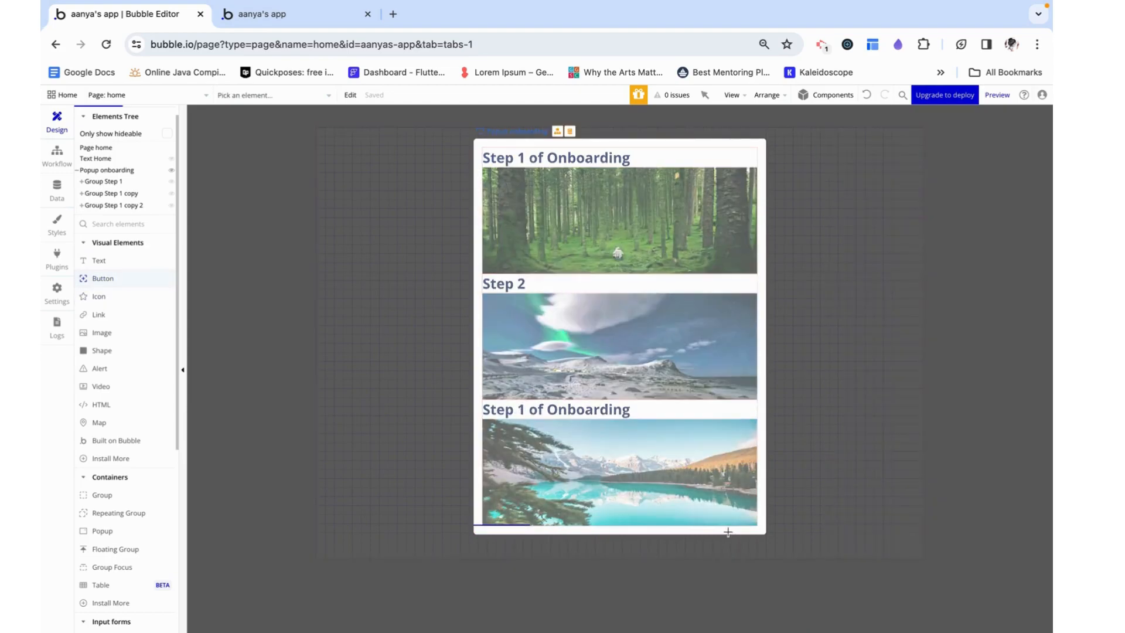
{"action": "left_click_drag", "start_coordinate": [722, 529], "coordinate": [739, 530]}
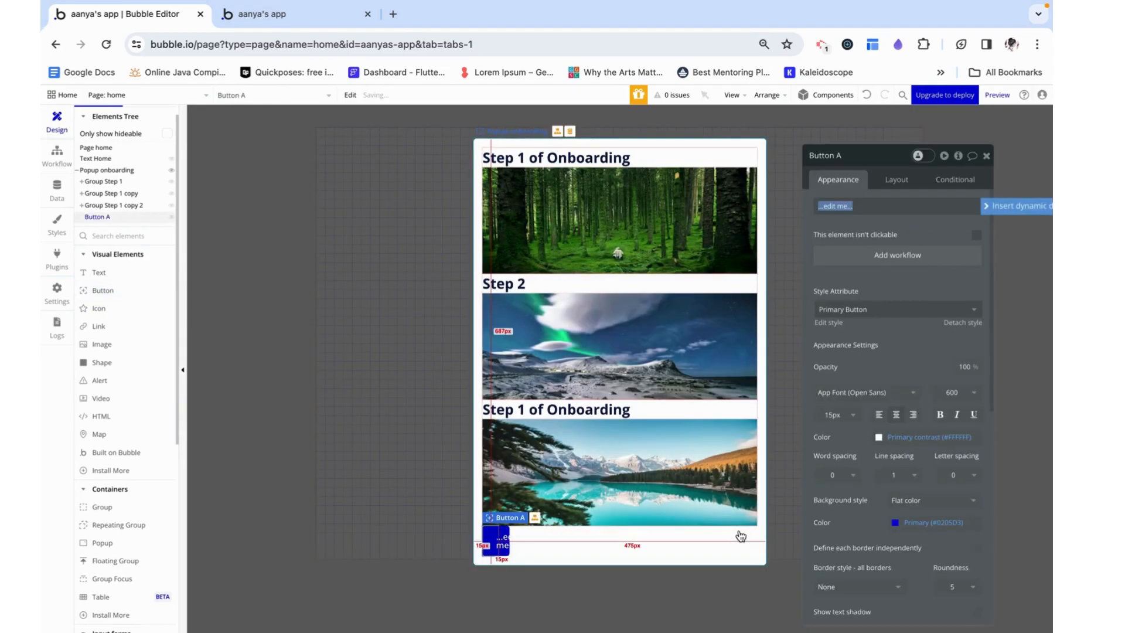
{"action": "left_click", "coordinate": [898, 181]}
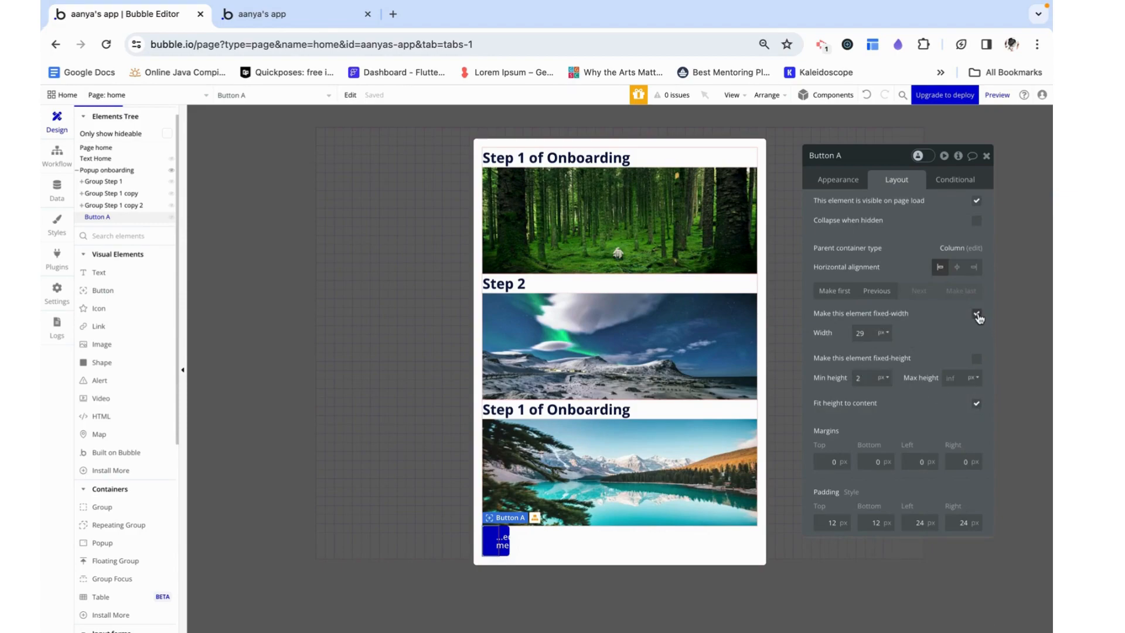
{"action": "left_click", "coordinate": [976, 315]}
{"action": "left_click_drag", "start_coordinate": [870, 398], "coordinate": [841, 399]}
{"action": "type", "text": "48"}
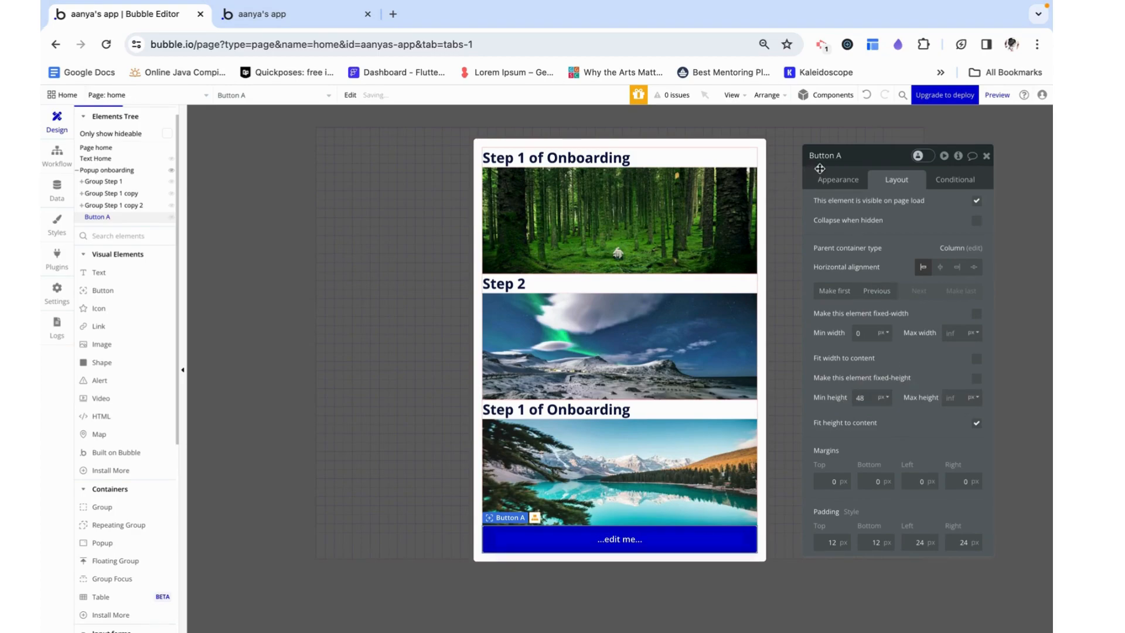
Set the new button's label to "Next"
{"action": "left_click", "coordinate": [834, 179]}
{"action": "left_click", "coordinate": [837, 206]}
{"action": "type", "text": "Next"}
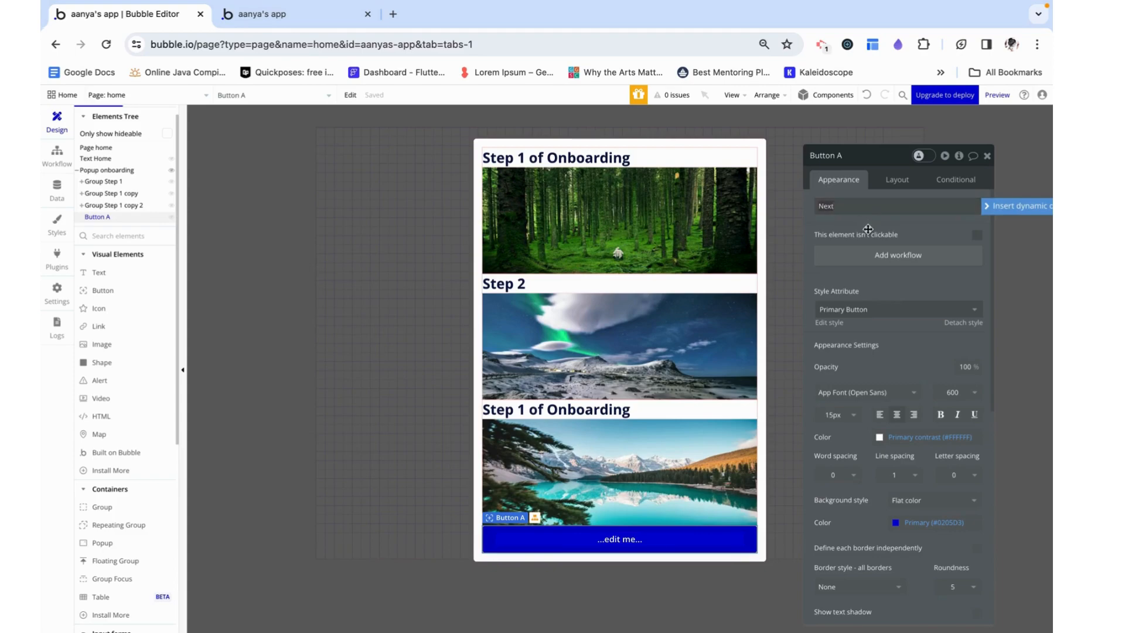
{"action": "left_click", "coordinate": [868, 229]}
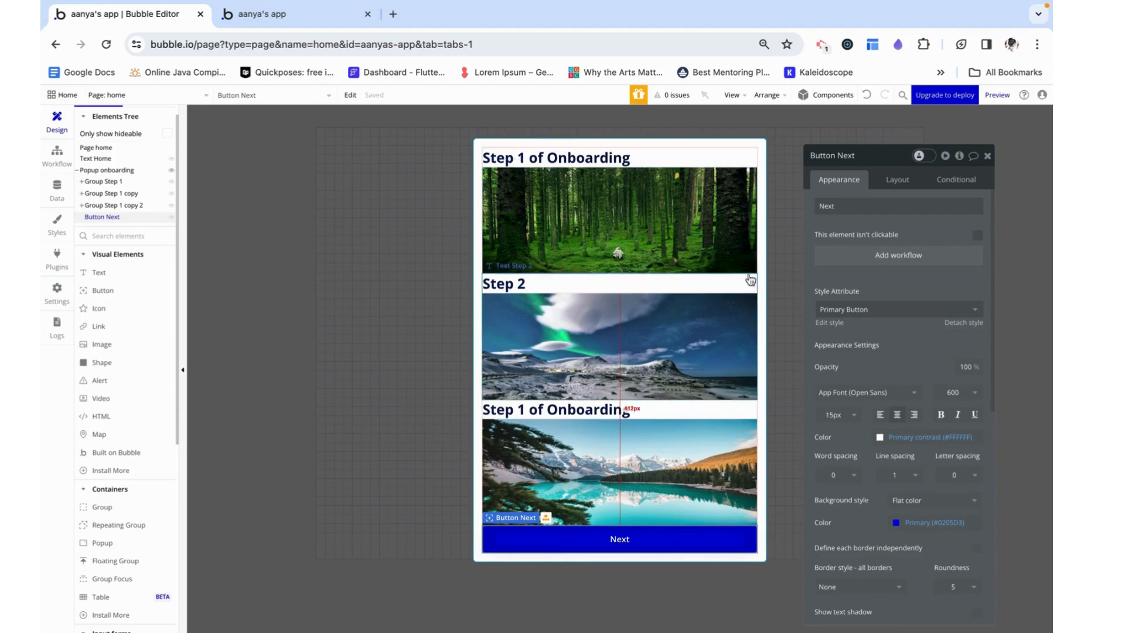
Rename the second group in the onboarding popup, Group Step 1 copy, as "Group Step 2"
{"action": "left_click", "coordinate": [708, 187]}
{"action": "left_click", "coordinate": [704, 157]}
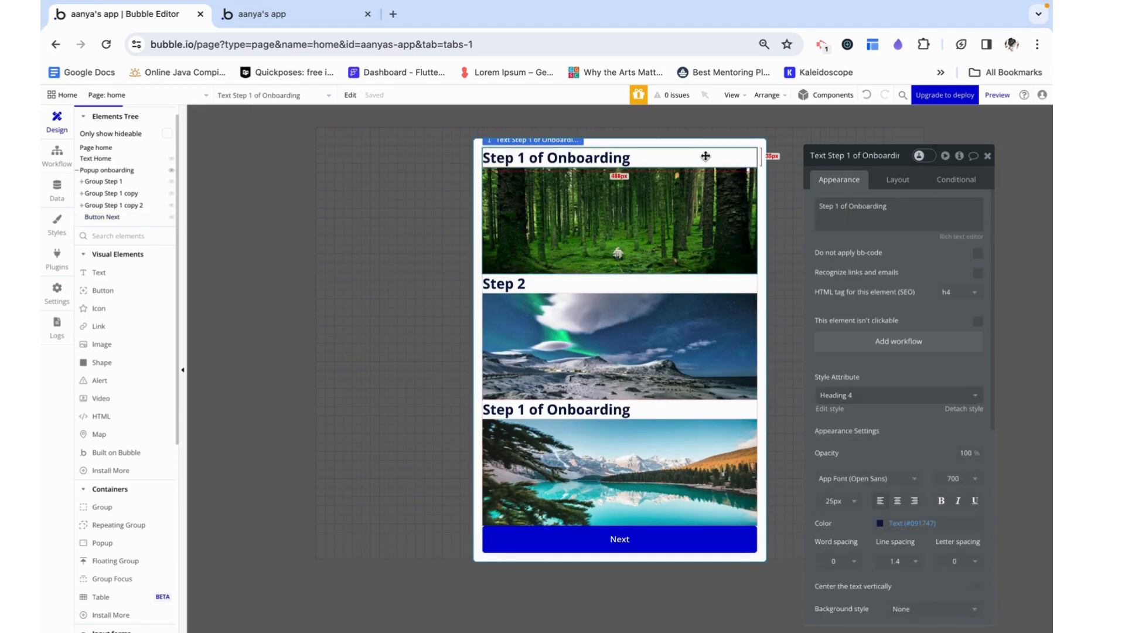
{"action": "left_click", "coordinate": [111, 182]}
{"action": "left_click", "coordinate": [111, 193]}
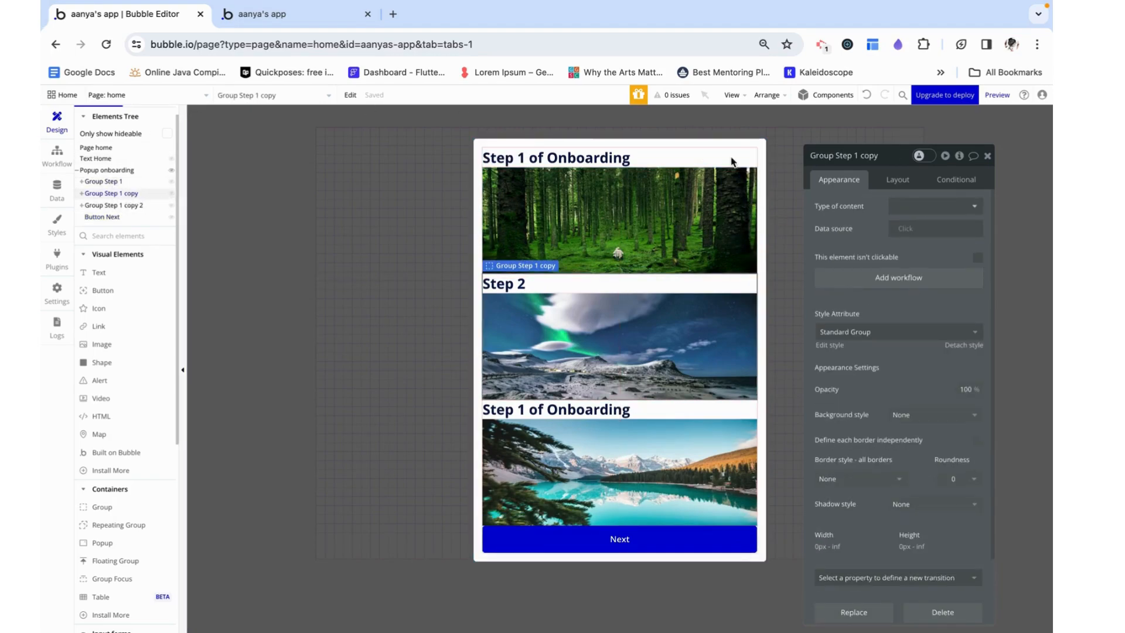
{"action": "left_click", "coordinate": [884, 157]}
{"action": "type", "text": "2"}
Rename the third group in the onboarding popup, Group Step 1 copy 2, as "Group Step 3"
{"action": "left_click", "coordinate": [143, 206]}
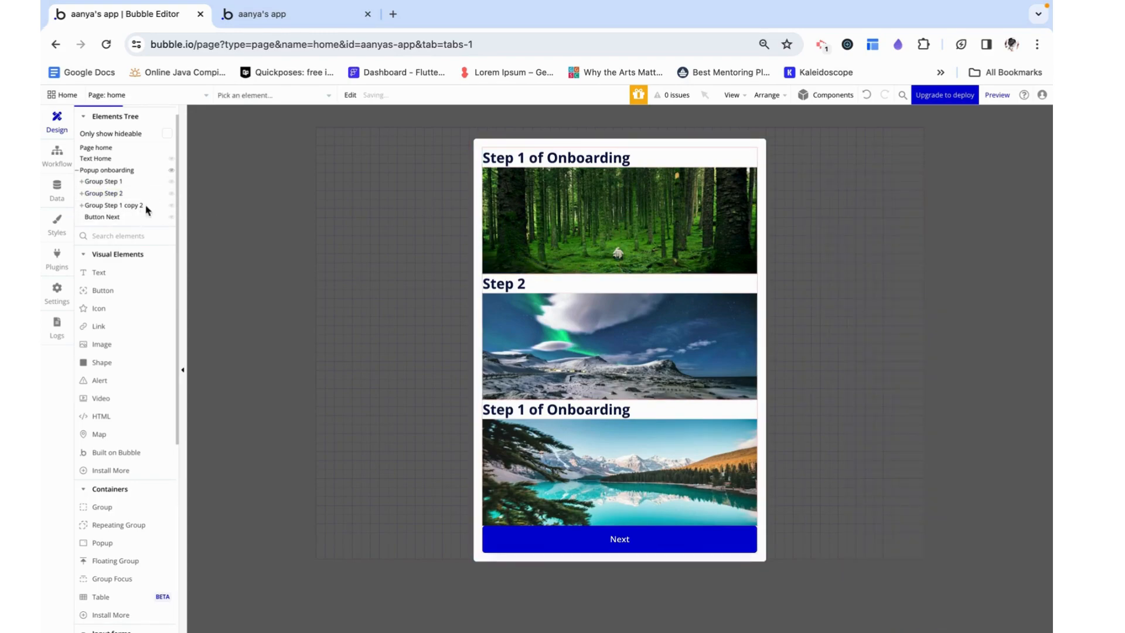
{"action": "left_click", "coordinate": [884, 155]}
{"action": "key", "text": "BackSpace"}
{"action": "key", "text": "BackSpace"}
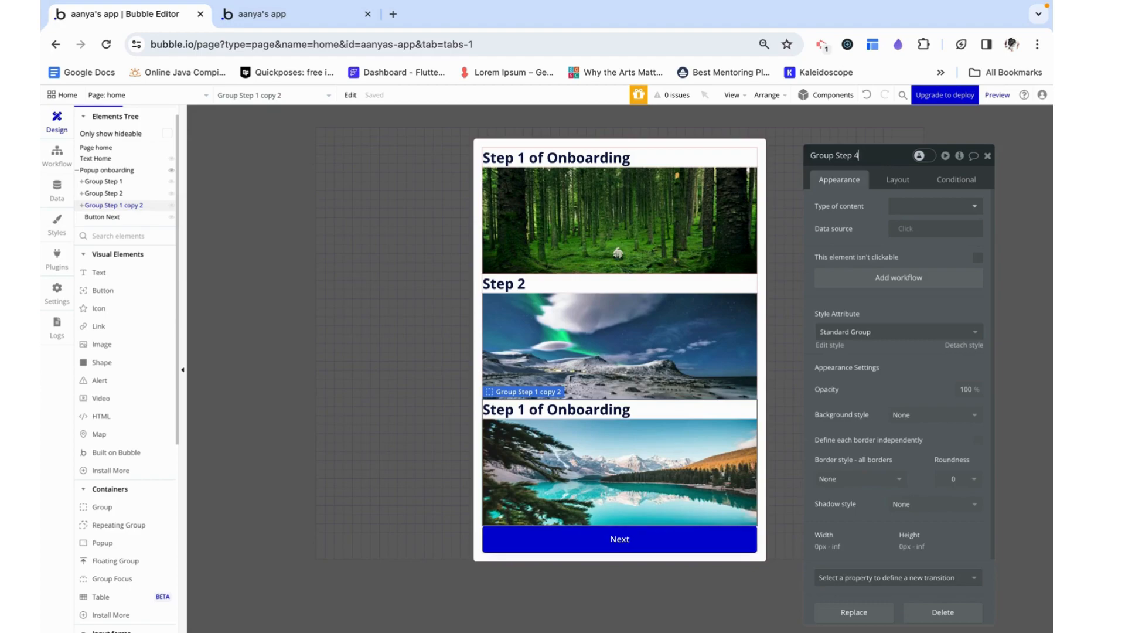
{"action": "left_click", "coordinate": [138, 182]}
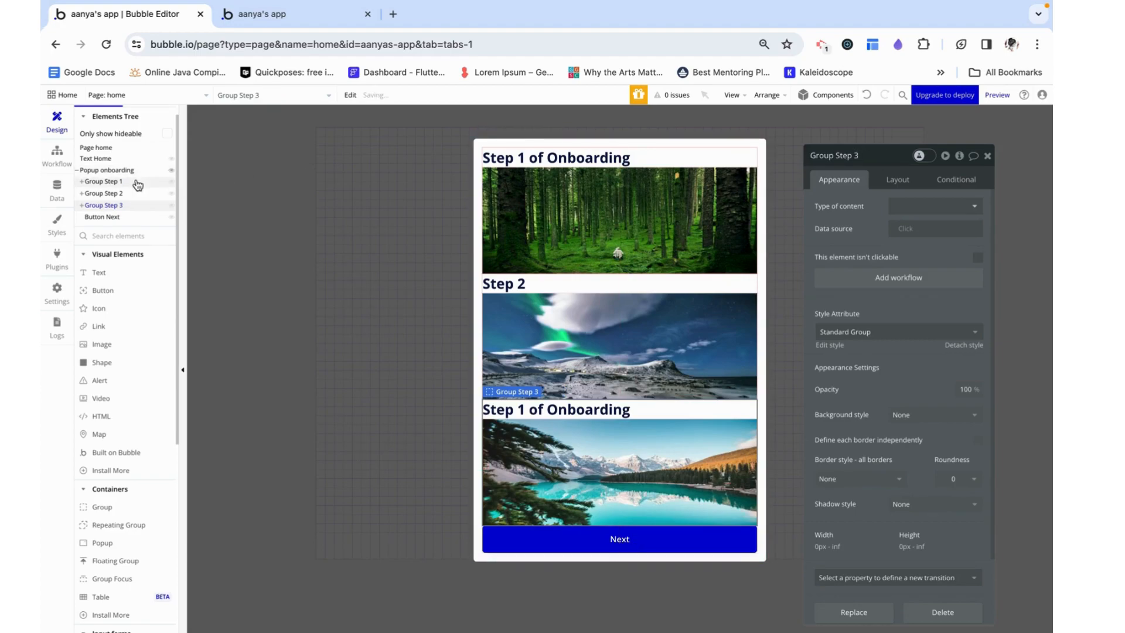
Create a custom state named "step" of type number on the onboarding popup and give it a default value of 1
{"action": "left_click", "coordinate": [477, 175]}
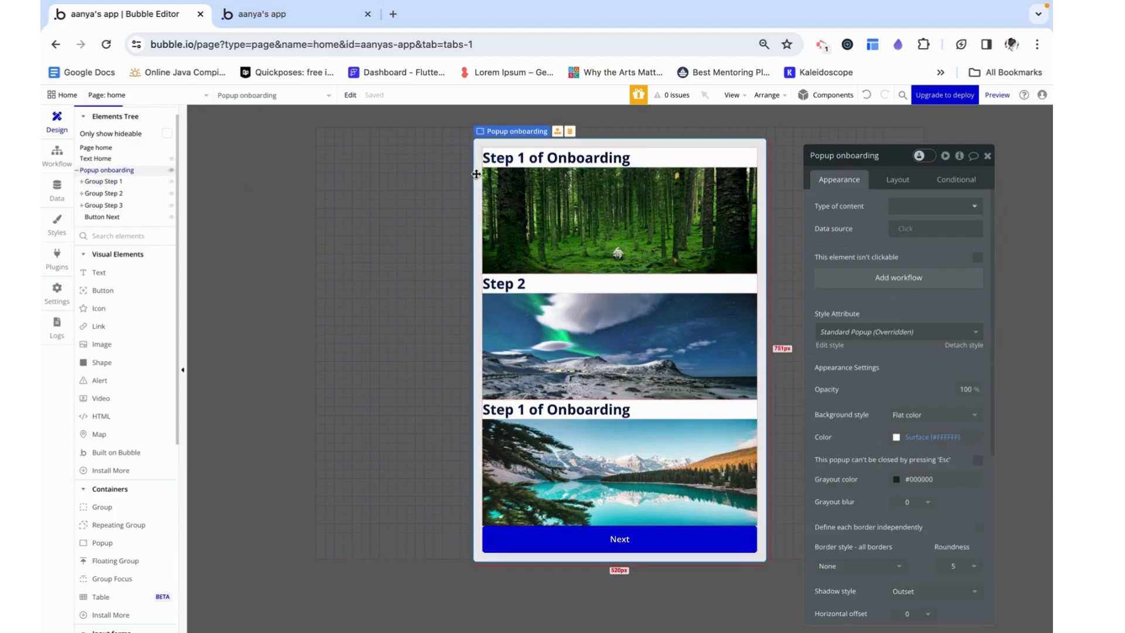
{"action": "left_click", "coordinate": [958, 155]}
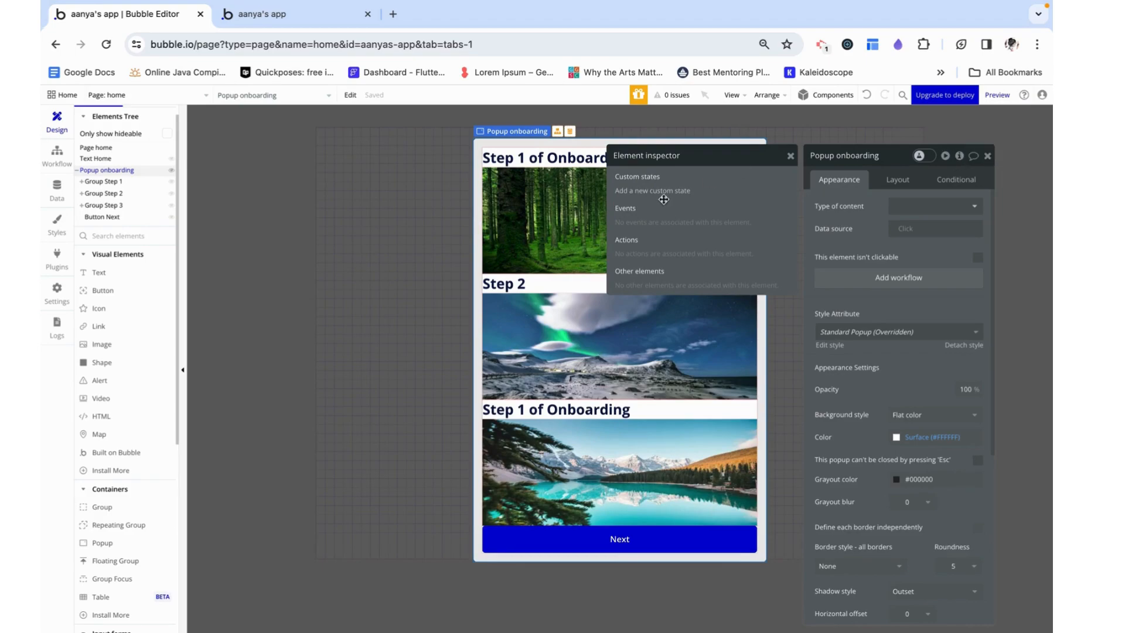
{"action": "left_click", "coordinate": [635, 191]}
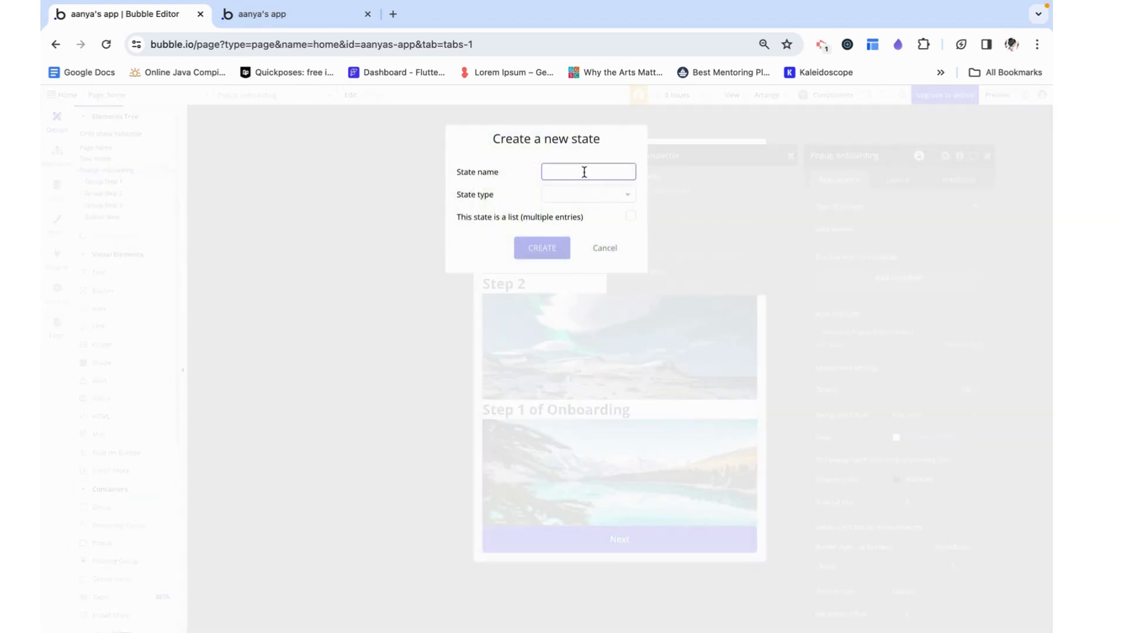
{"action": "left_click", "coordinate": [602, 194]}
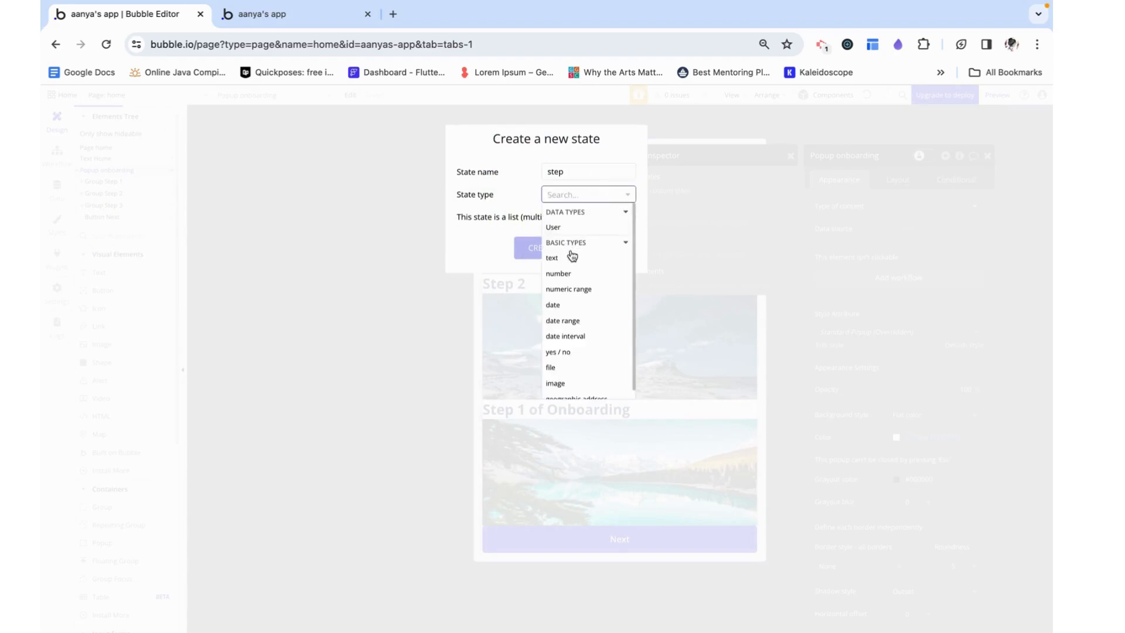
{"action": "left_click", "coordinate": [564, 274]}
{"action": "left_click", "coordinate": [543, 247]}
{"action": "left_click", "coordinate": [698, 214]}
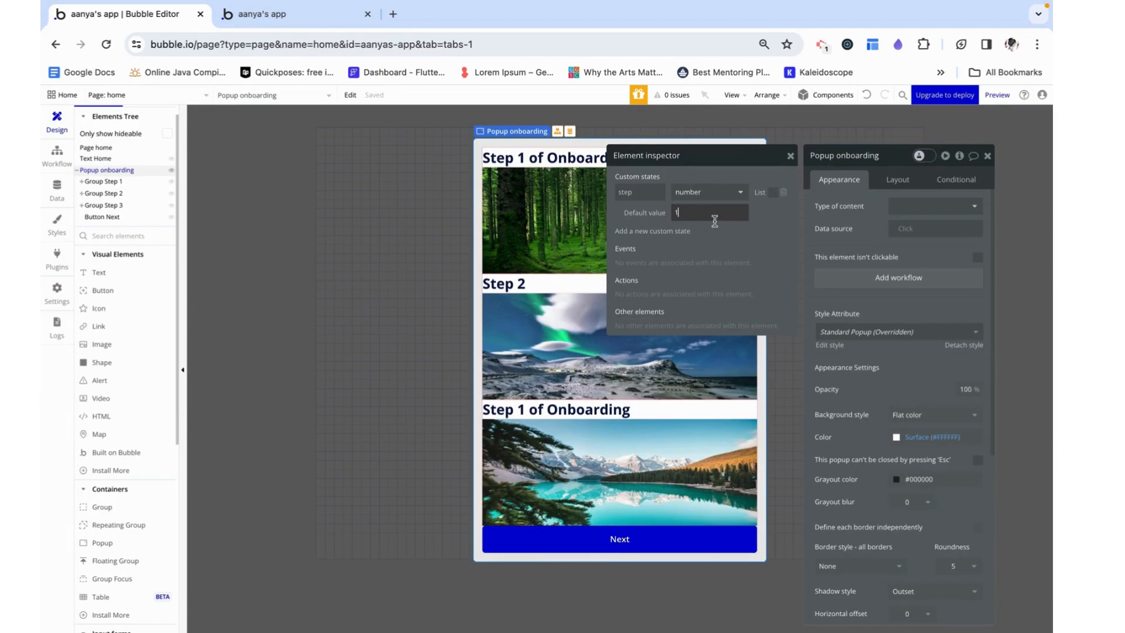
{"action": "left_click", "coordinate": [758, 222]}
{"action": "left_click", "coordinate": [790, 156]}
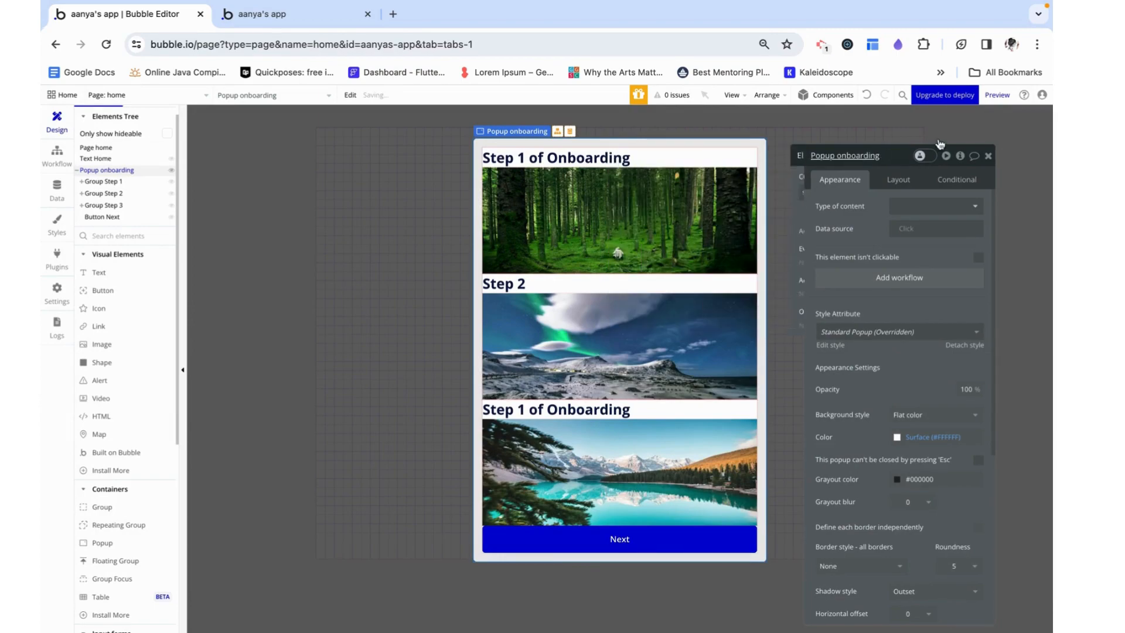
{"action": "left_click", "coordinate": [987, 156]}
Make Group Step 1 in the onboarding popup not visible on page load
{"action": "left_click", "coordinate": [102, 180]}
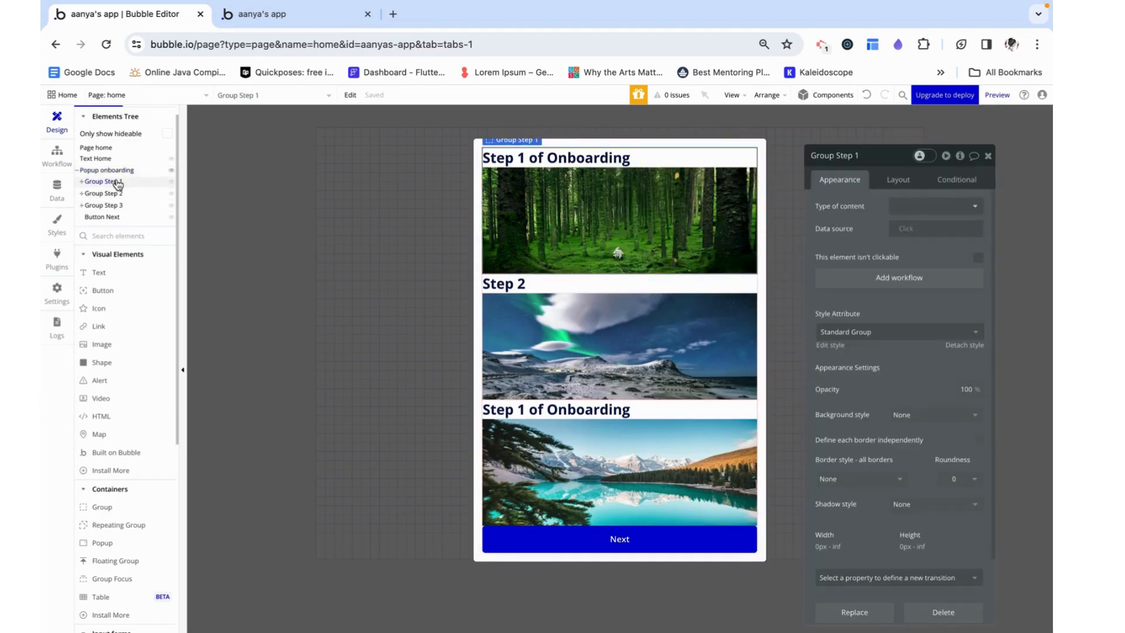
{"action": "left_click", "coordinate": [898, 182]}
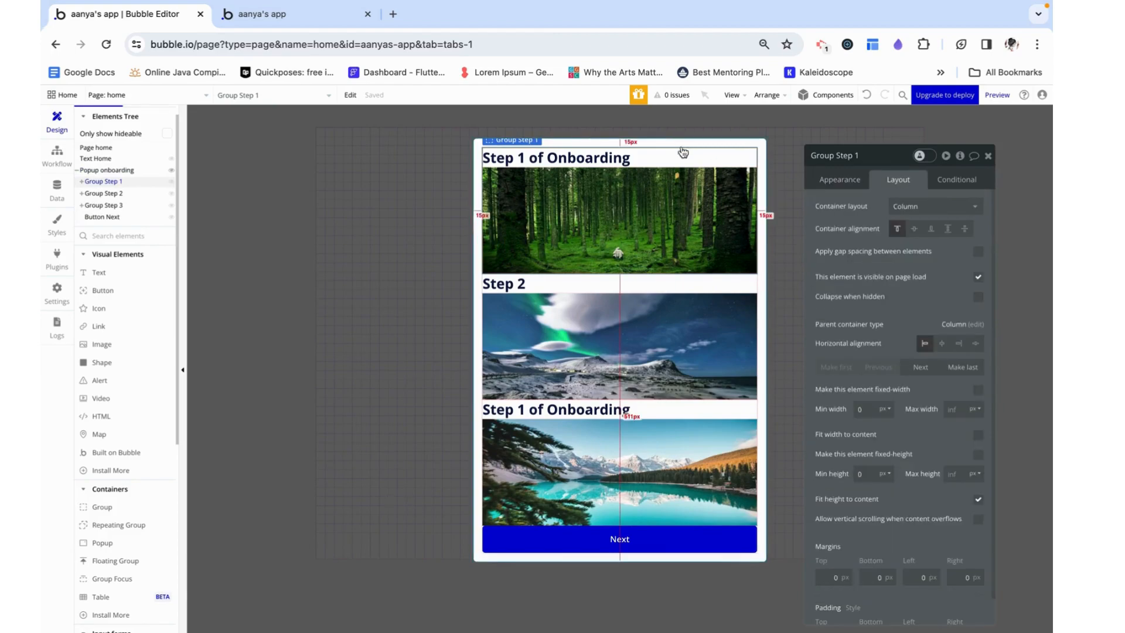
{"action": "left_click", "coordinate": [978, 278]}
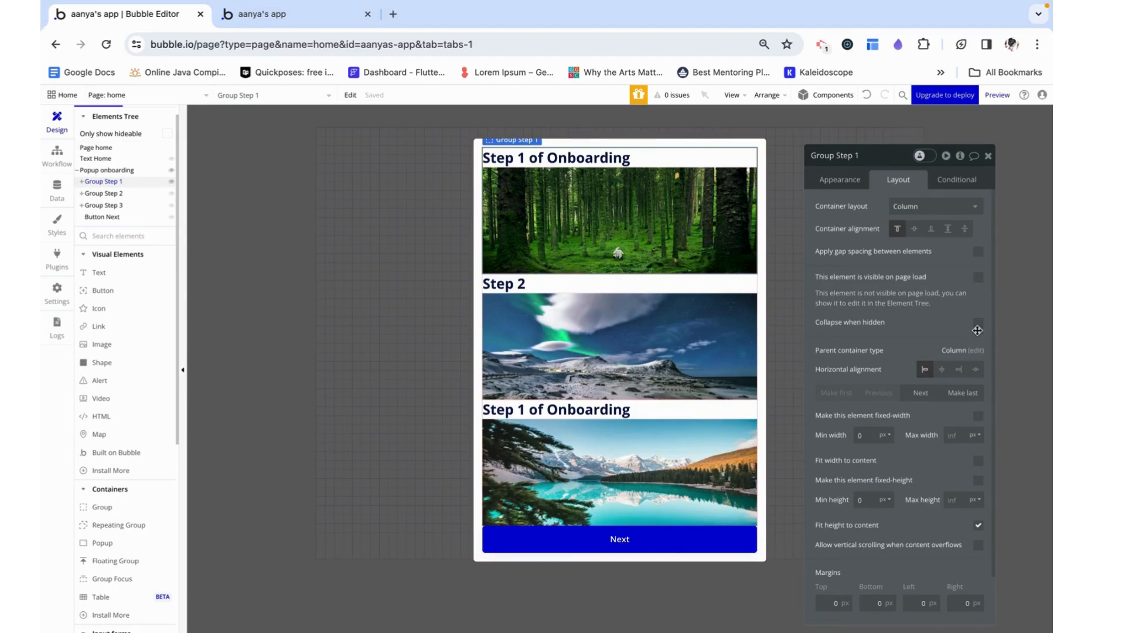
Add a new condition to Group Step 1, leaving its expression empty
{"action": "left_click", "coordinate": [969, 179]}
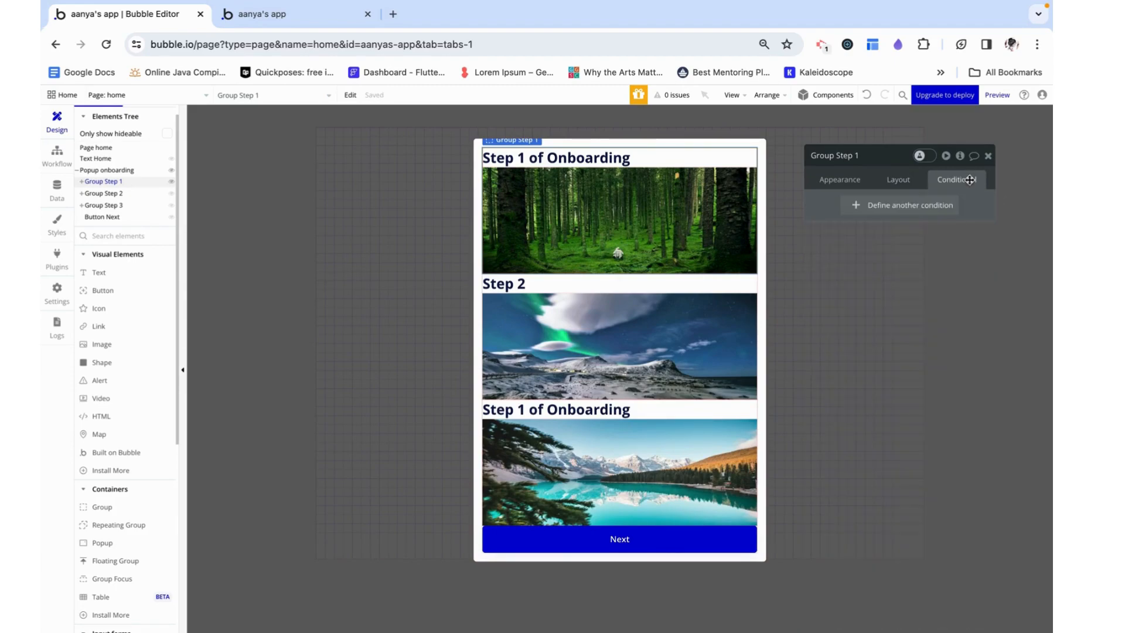
{"action": "left_click", "coordinate": [900, 210]}
{"action": "left_click", "coordinate": [851, 212]}
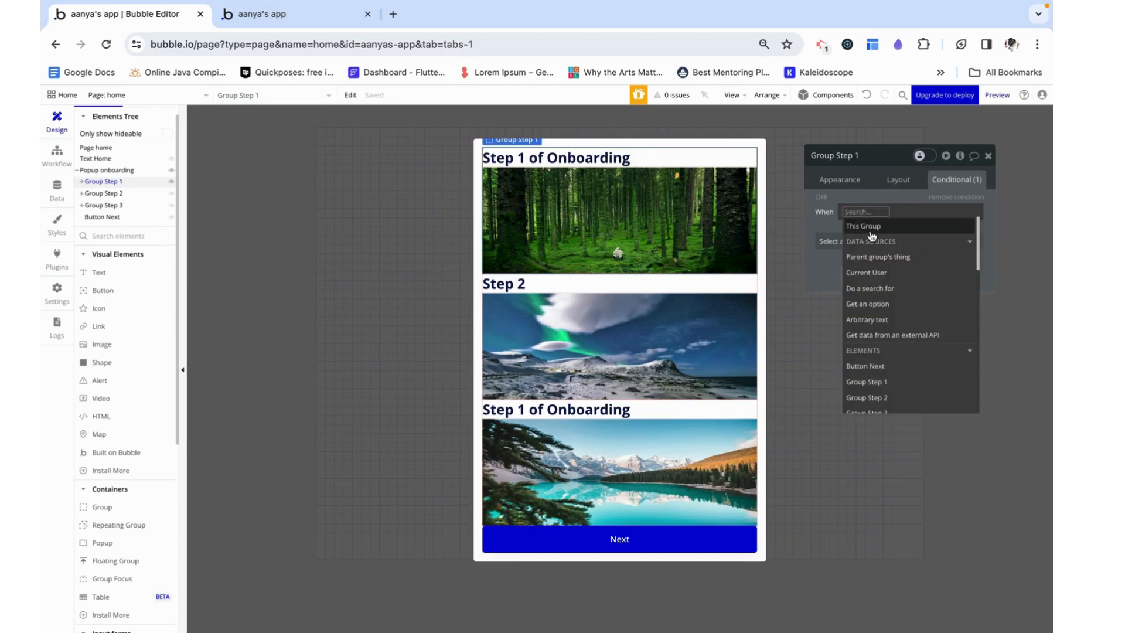
{"action": "left_click", "coordinate": [837, 204]}
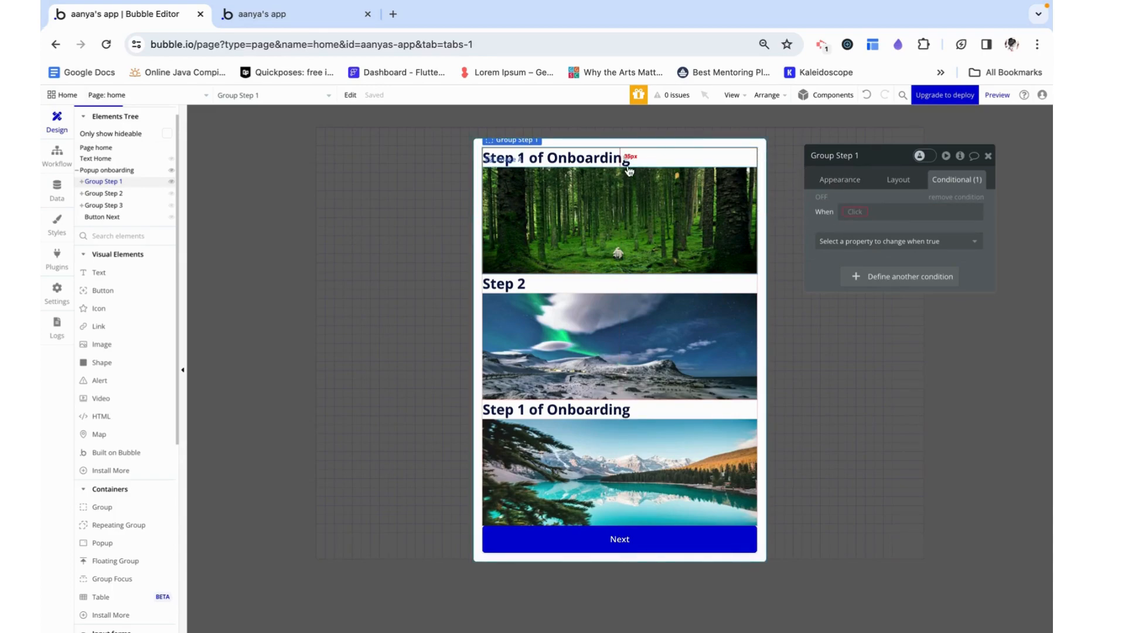
Set Group Step 1's type of content to number and its data source to 1
{"action": "left_click", "coordinate": [841, 181]}
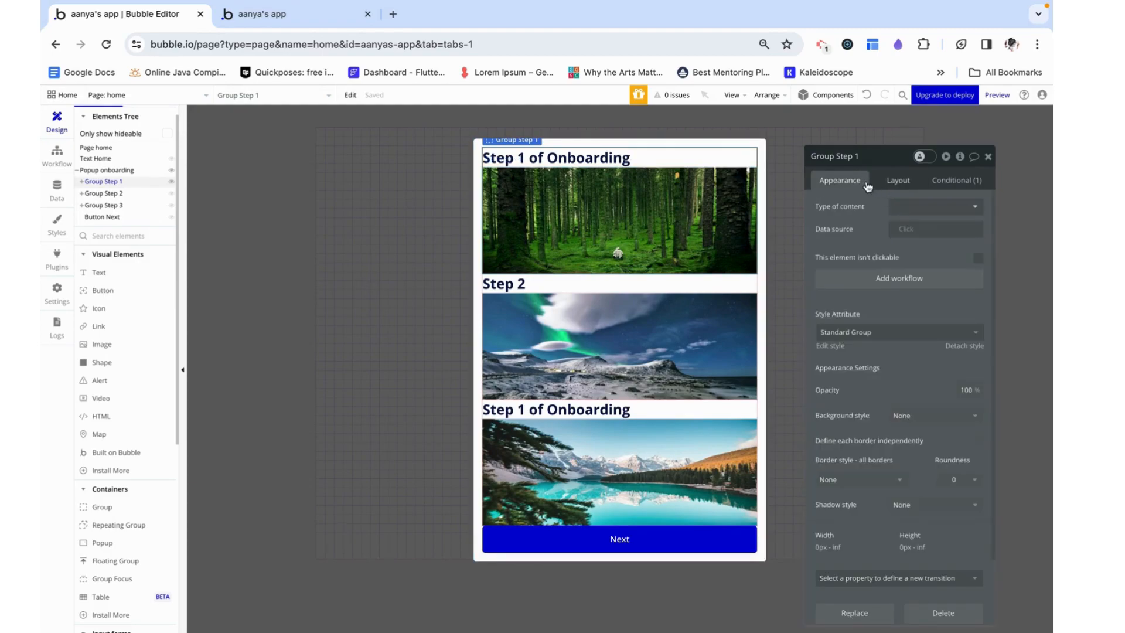
{"action": "left_click", "coordinate": [911, 208]}
{"action": "type", "text": "n"}
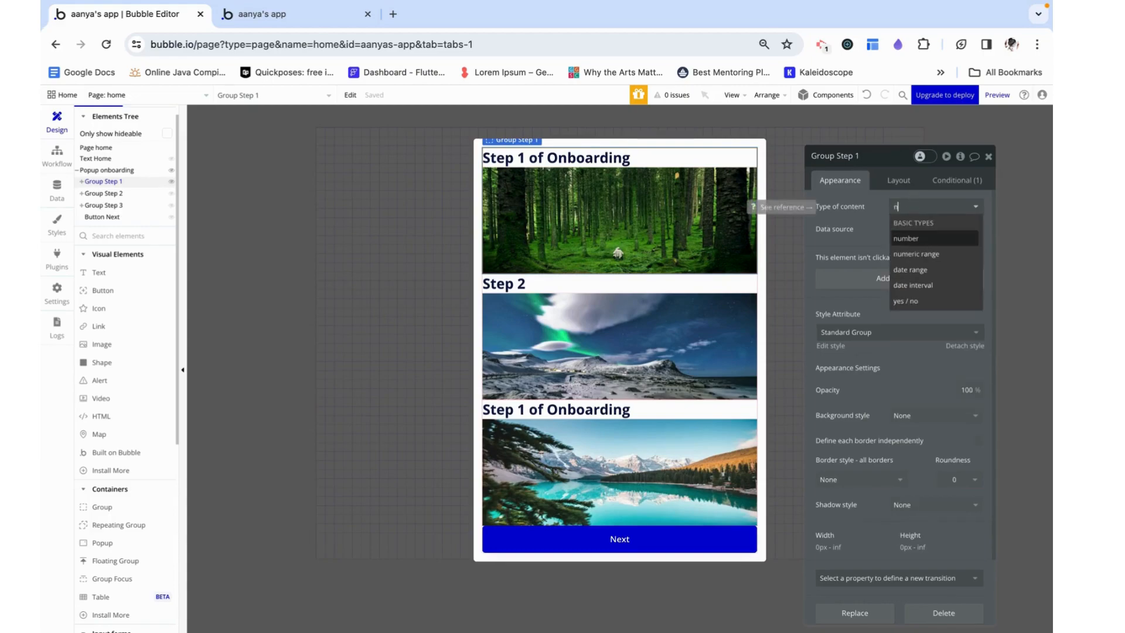
{"action": "left_click", "coordinate": [917, 239]}
{"action": "left_click", "coordinate": [903, 230]}
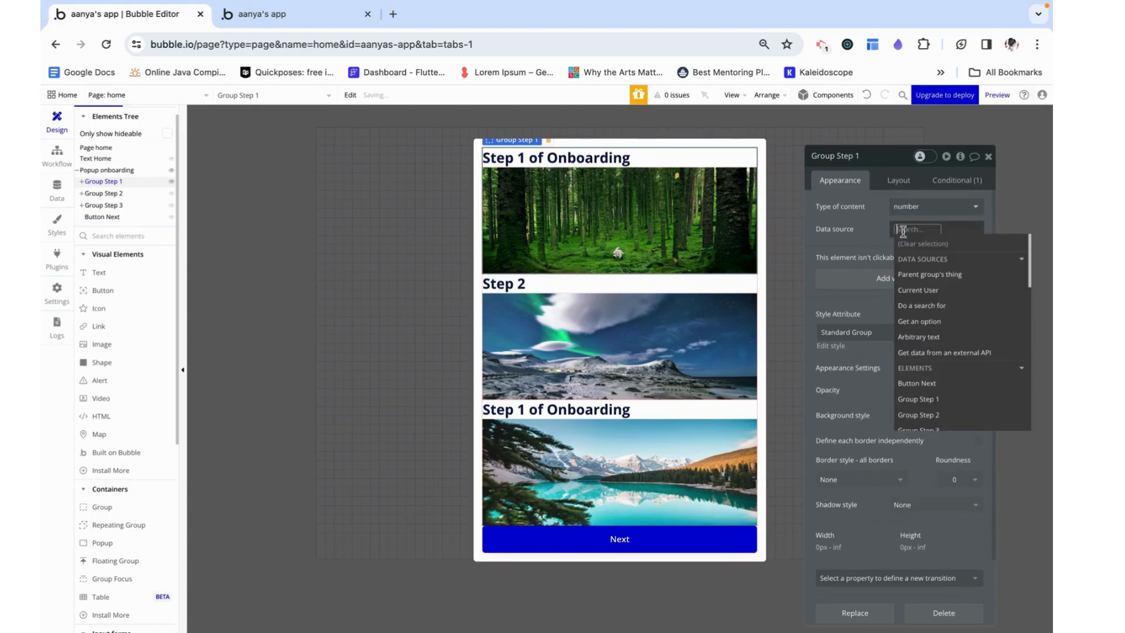
{"action": "type", "text": "1"}
{"action": "key", "text": "BackSpace"}
{"action": "left_click", "coordinate": [854, 226]}
{"action": "left_click", "coordinate": [896, 232]}
{"action": "type", "text": "1"}
{"action": "key", "text": "Return"}
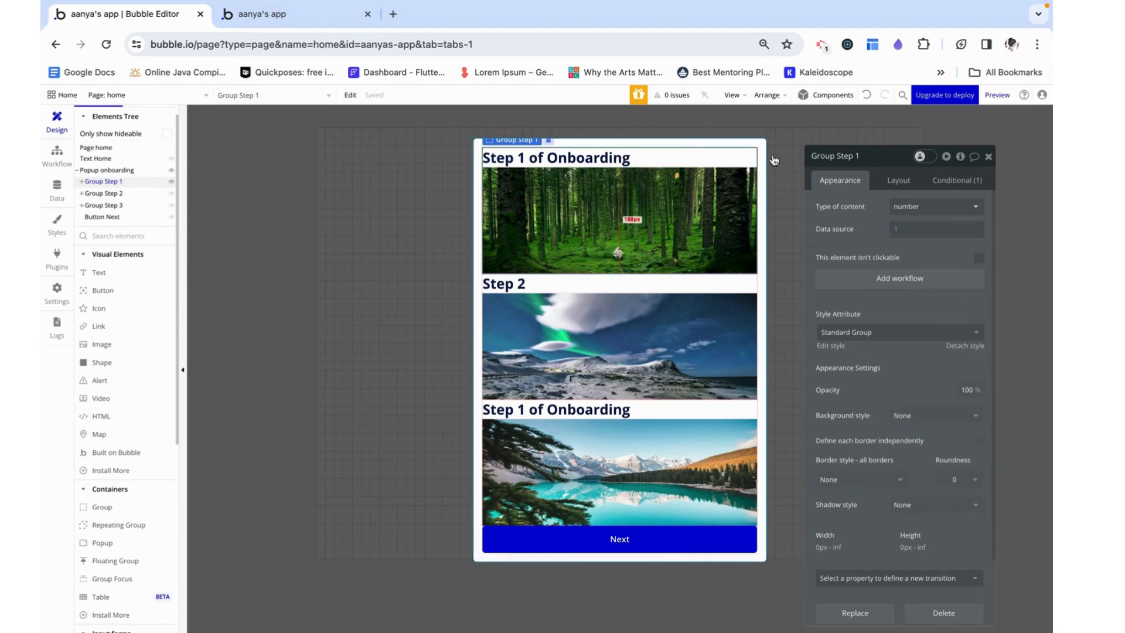
Define Group Step 1's condition as when Popup onboarding's step is This Group's number
{"action": "left_click", "coordinate": [970, 181]}
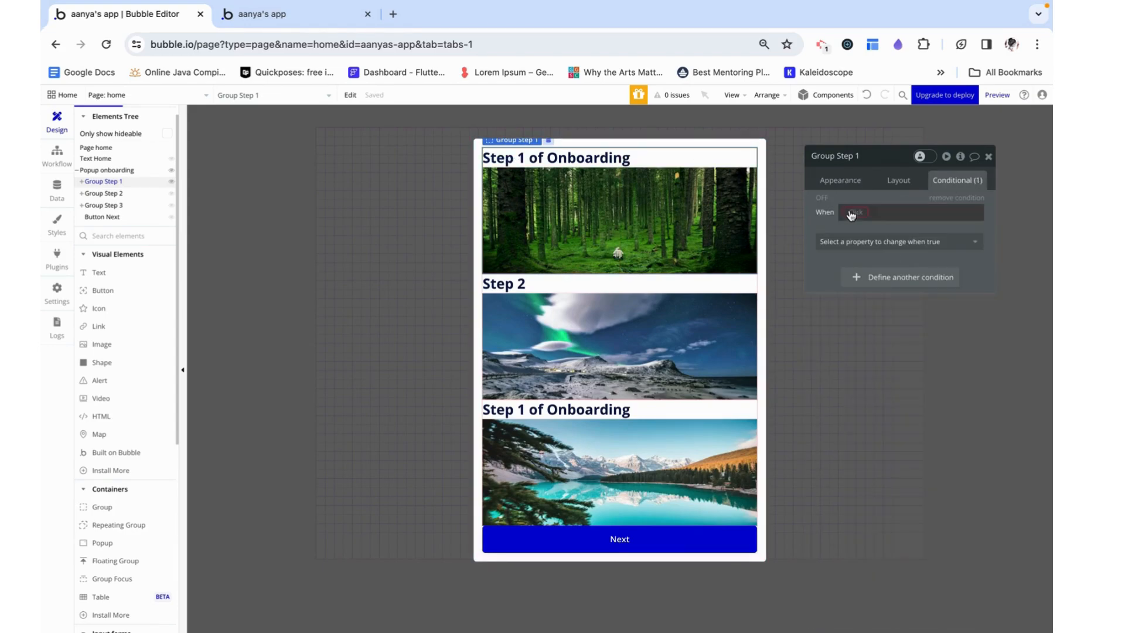
{"action": "left_click", "coordinate": [850, 213]}
{"action": "type", "text": "pop"}
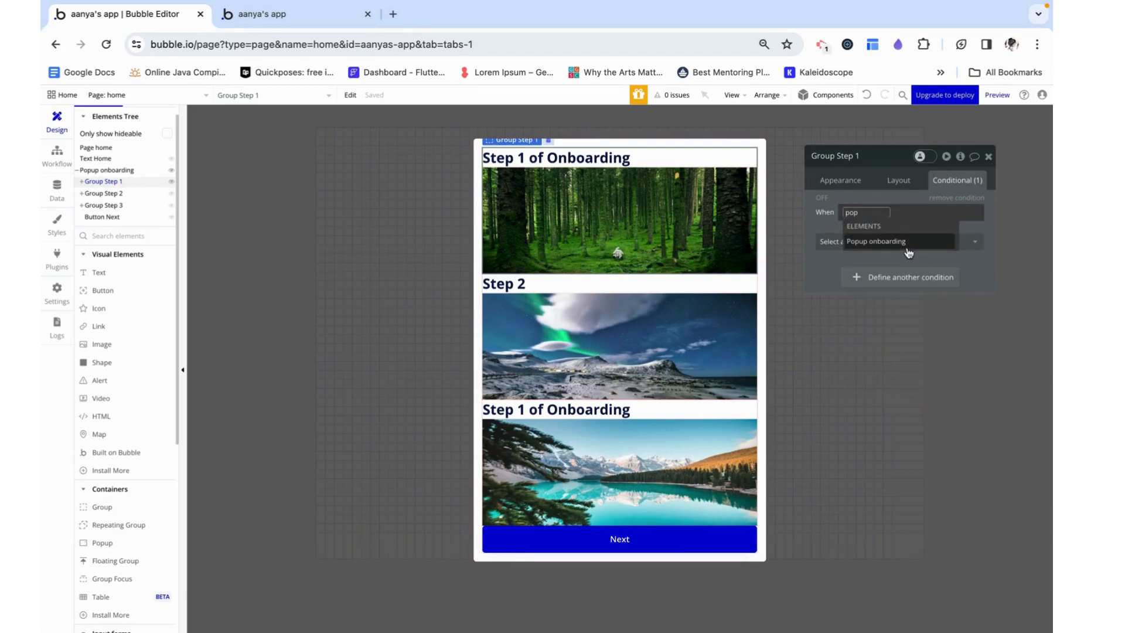
{"action": "left_click", "coordinate": [909, 252]}
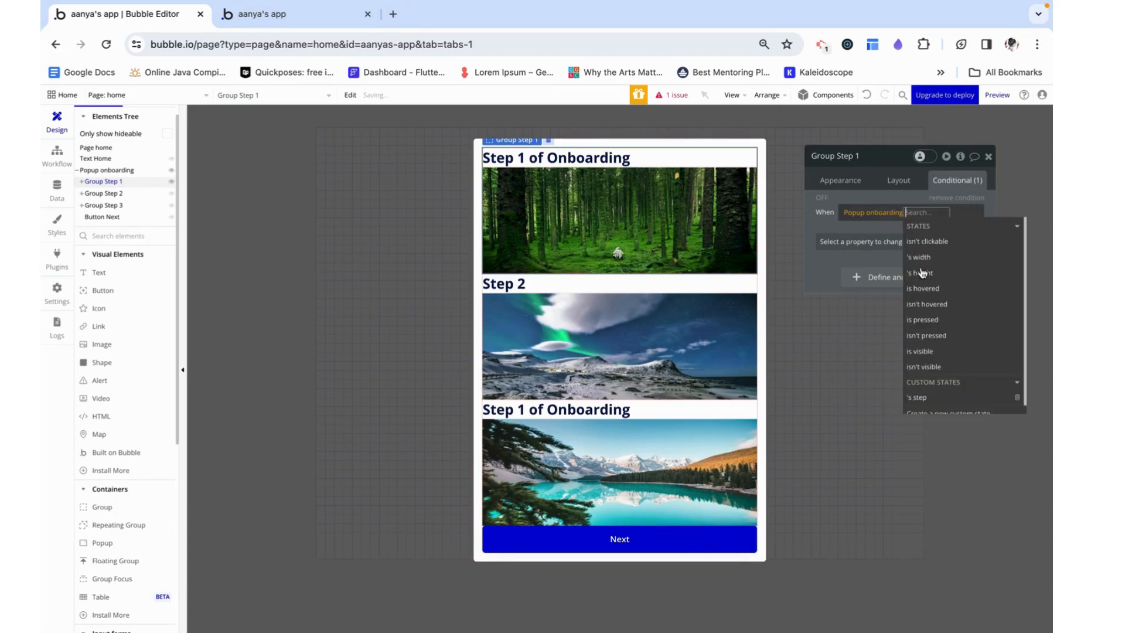
{"action": "left_click", "coordinate": [925, 396]}
{"action": "left_click", "coordinate": [933, 258]}
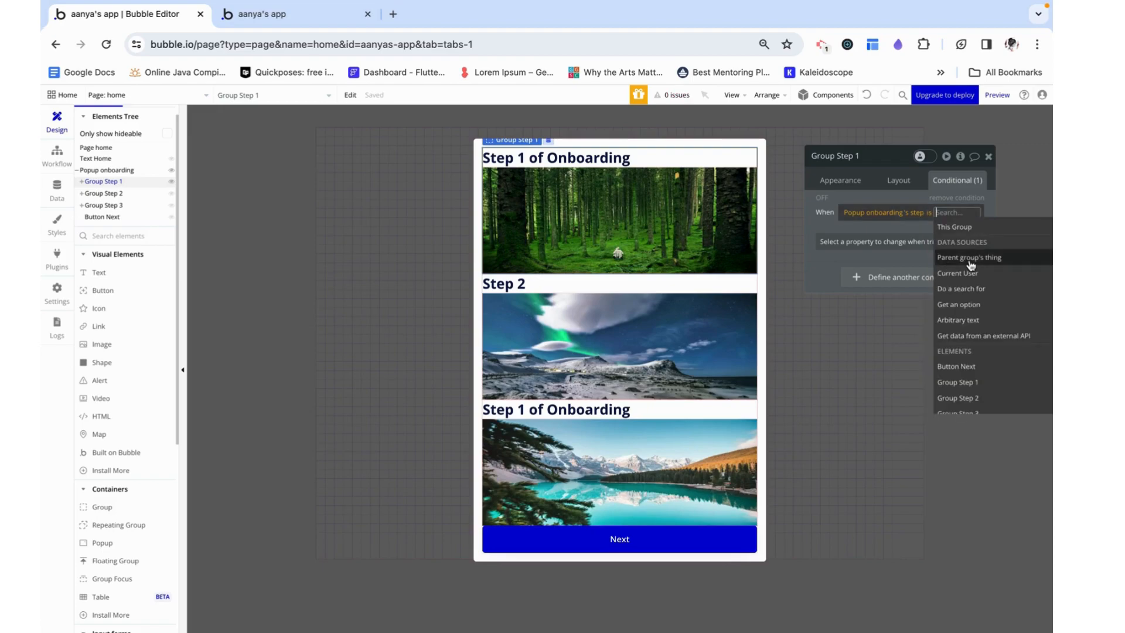
{"action": "left_click", "coordinate": [969, 232]}
{"action": "left_click", "coordinate": [899, 254]}
{"action": "left_click", "coordinate": [837, 232]}
Make Group Step 1 visible when its condition is true, and copy the condition
{"action": "left_click", "coordinate": [846, 247]}
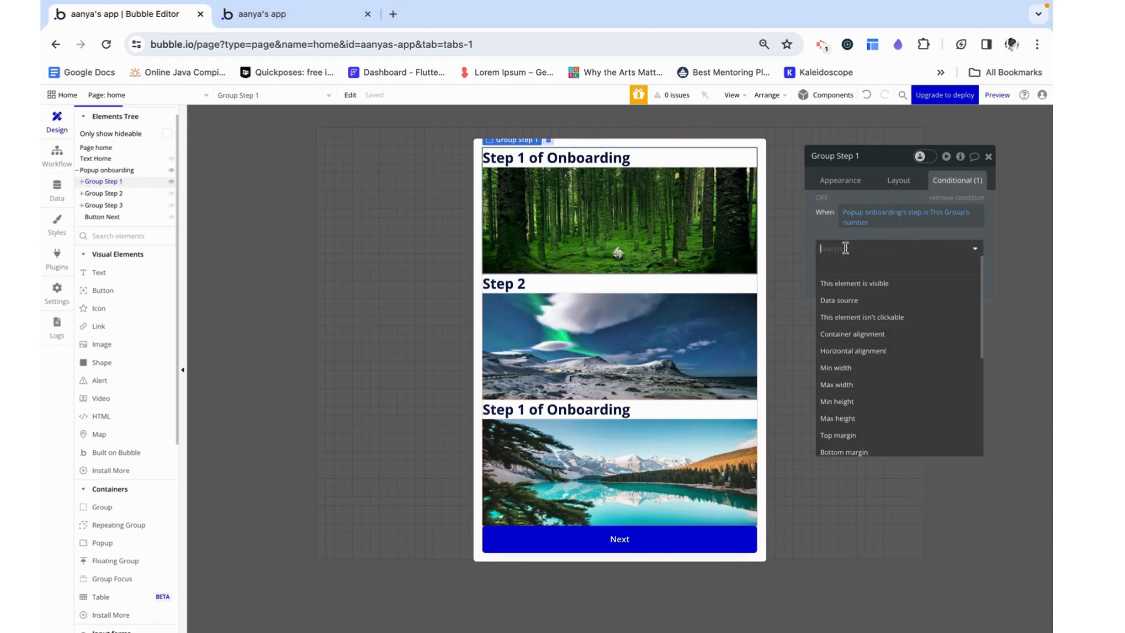
{"action": "left_click", "coordinate": [852, 283]}
{"action": "right_click", "coordinate": [904, 246]}
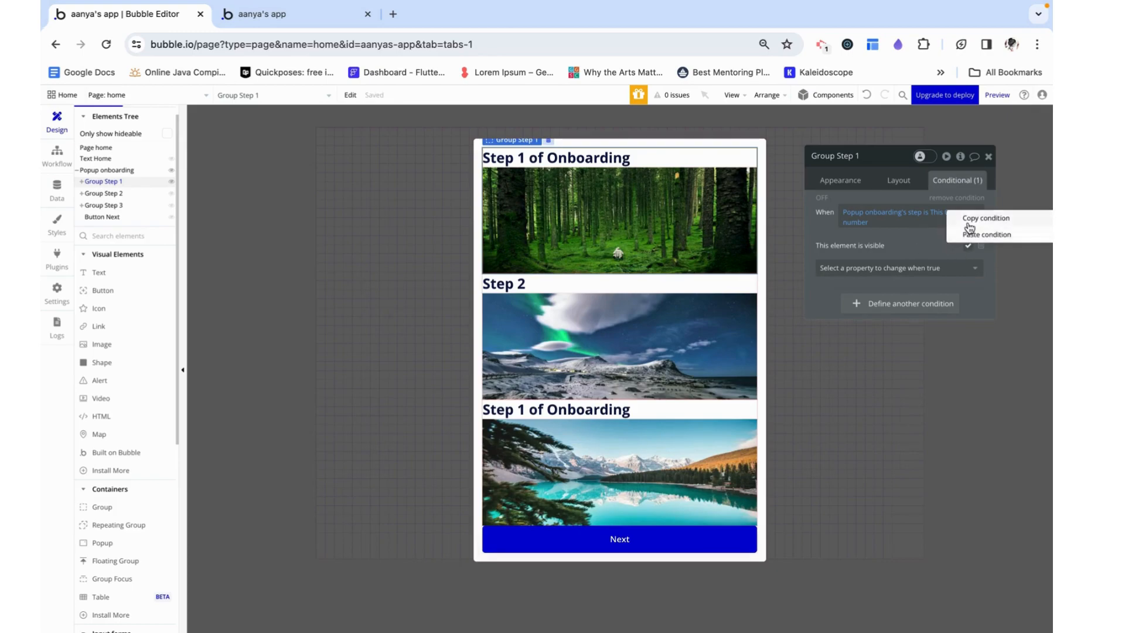
{"action": "left_click", "coordinate": [967, 223]}
Set Group Step 2's type of content to number and its data source to 2
{"action": "left_click", "coordinate": [118, 194]}
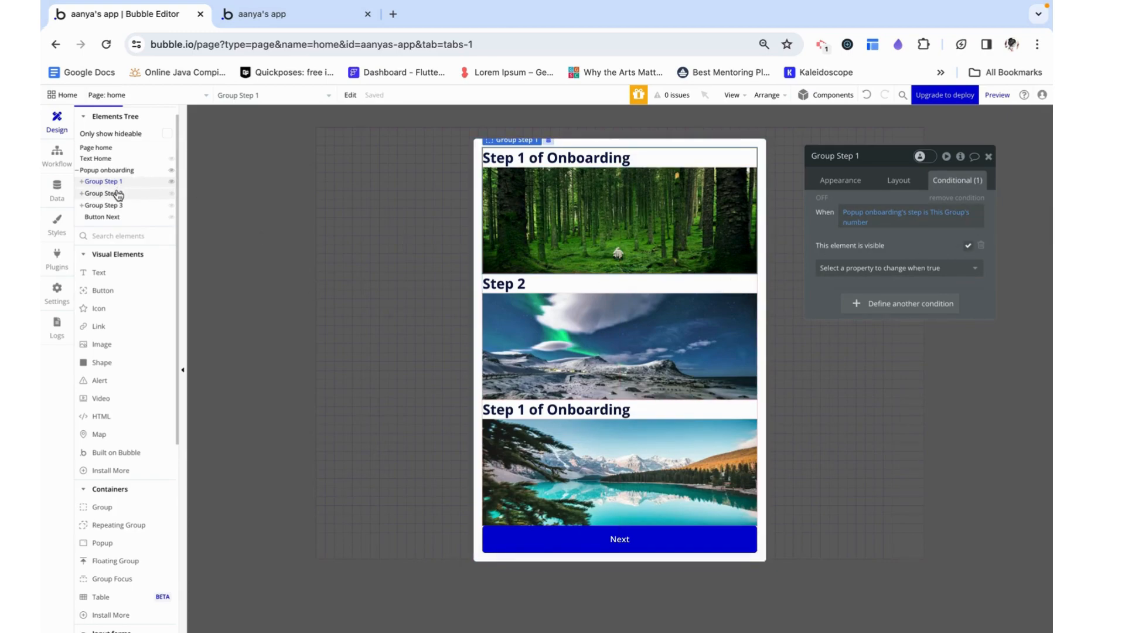
{"action": "left_click", "coordinate": [848, 183]}
{"action": "left_click", "coordinate": [909, 206]}
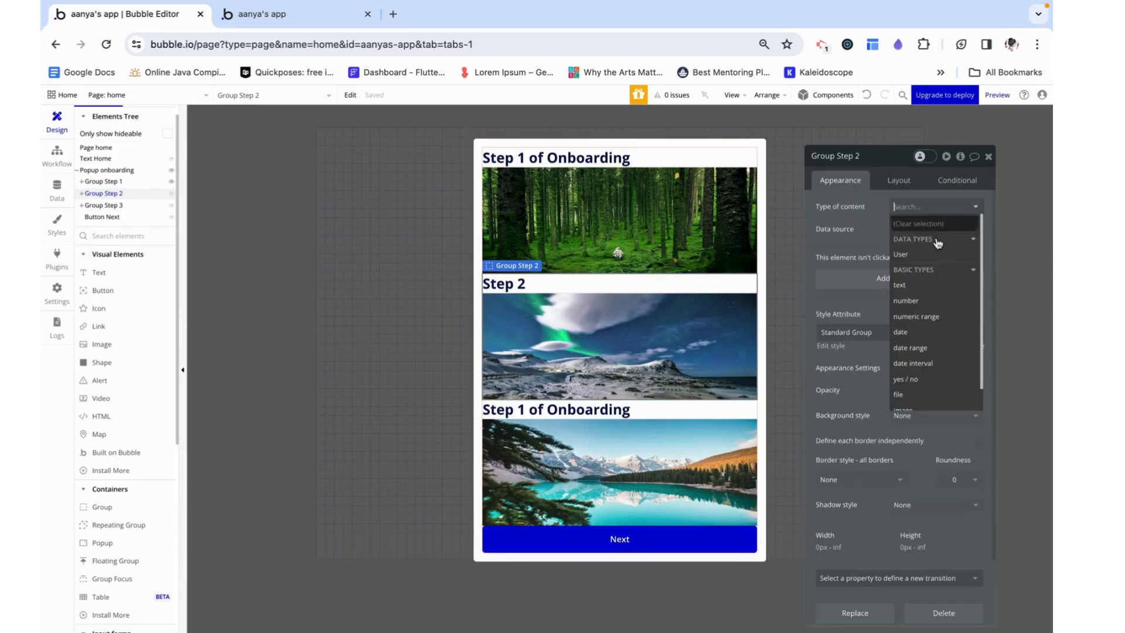
{"action": "left_click", "coordinate": [916, 302]}
{"action": "left_click", "coordinate": [905, 230]}
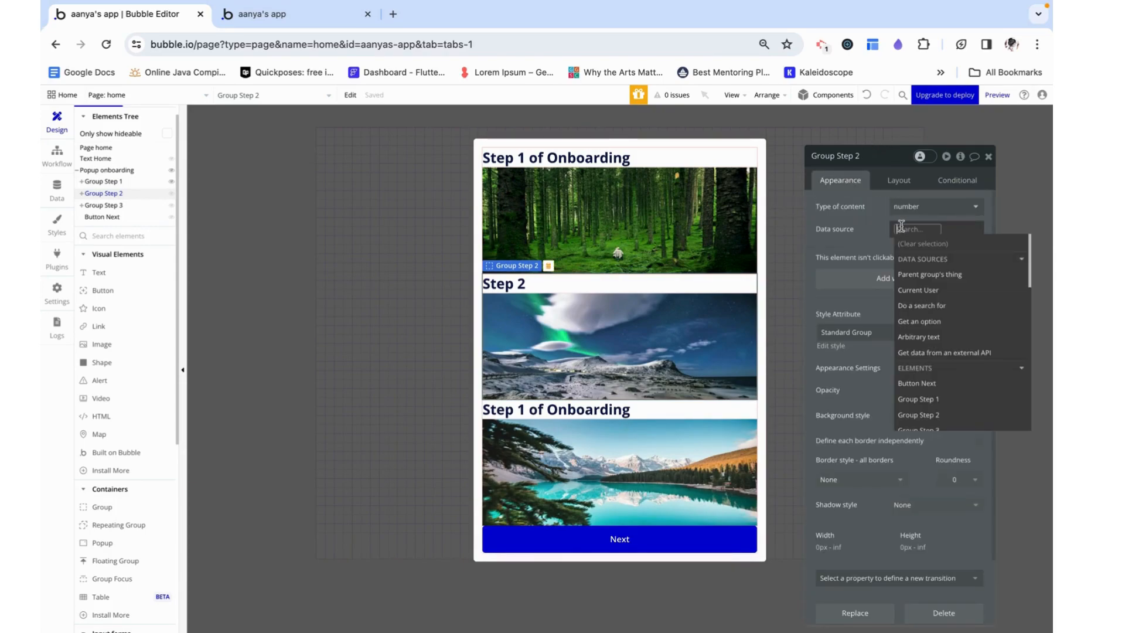
{"action": "type", "text": "2"}
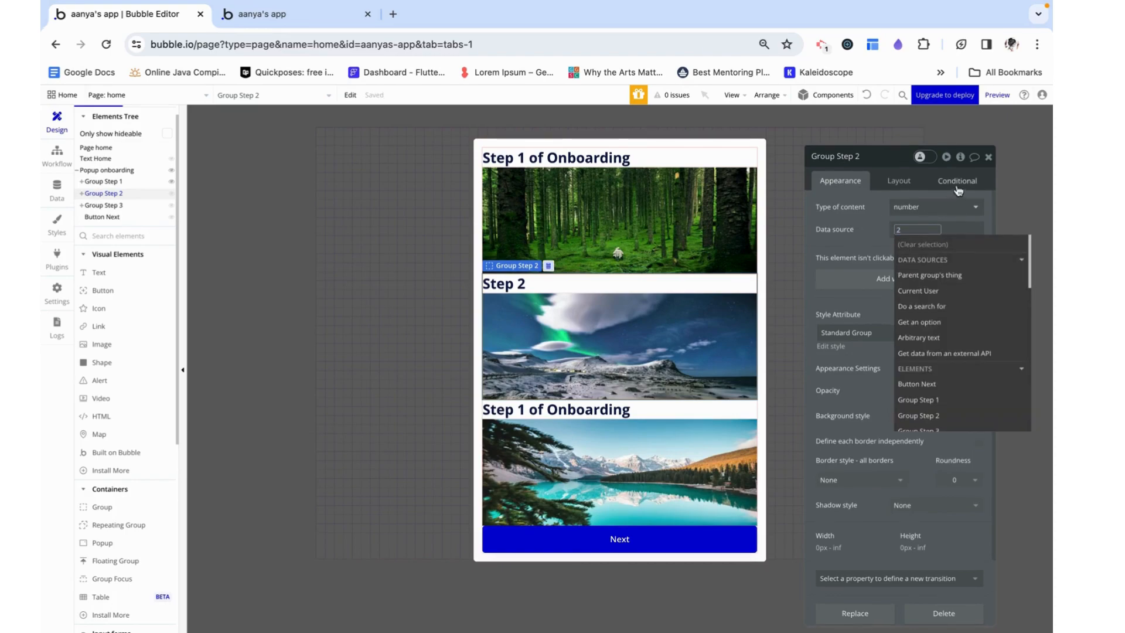
{"action": "left_click", "coordinate": [865, 227]}
Paste the copied visibility condition onto Group Step 2
{"action": "left_click", "coordinate": [961, 188]}
{"action": "right_click", "coordinate": [829, 207]}
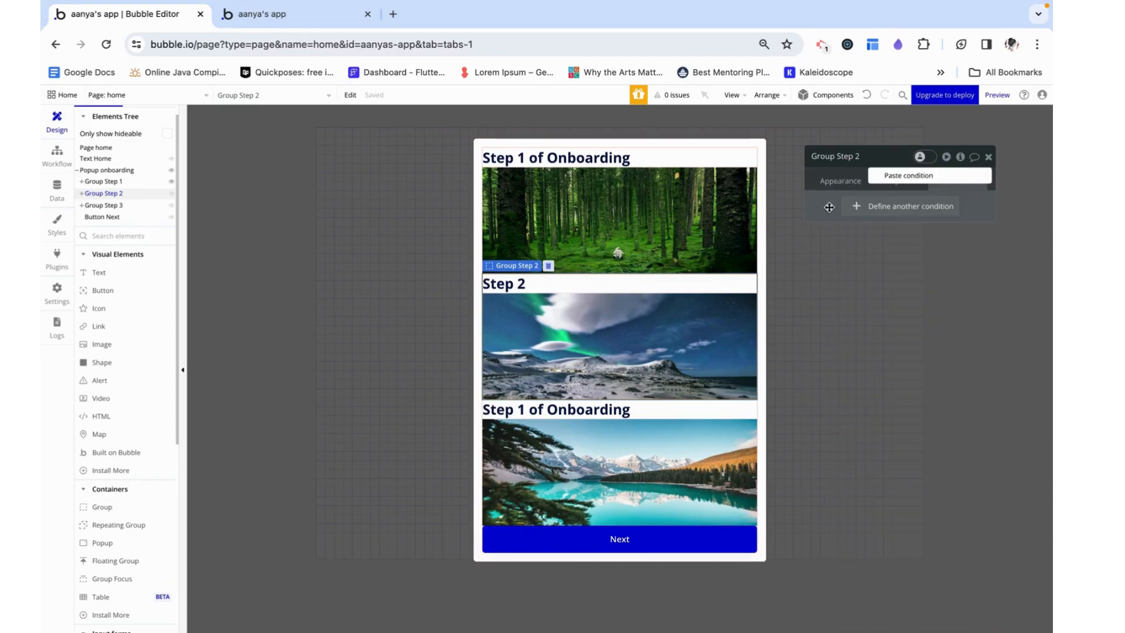
{"action": "left_click", "coordinate": [898, 178]}
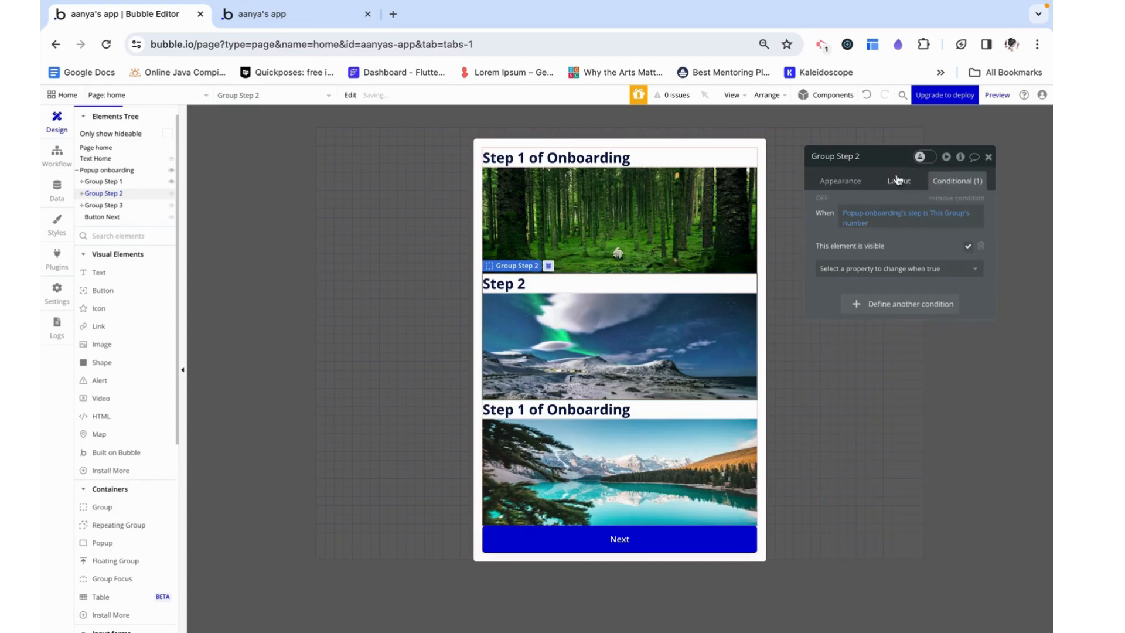
Set Group Step 3's type of content to number and its data source to 3
{"action": "left_click", "coordinate": [115, 206]}
{"action": "left_click", "coordinate": [848, 182]}
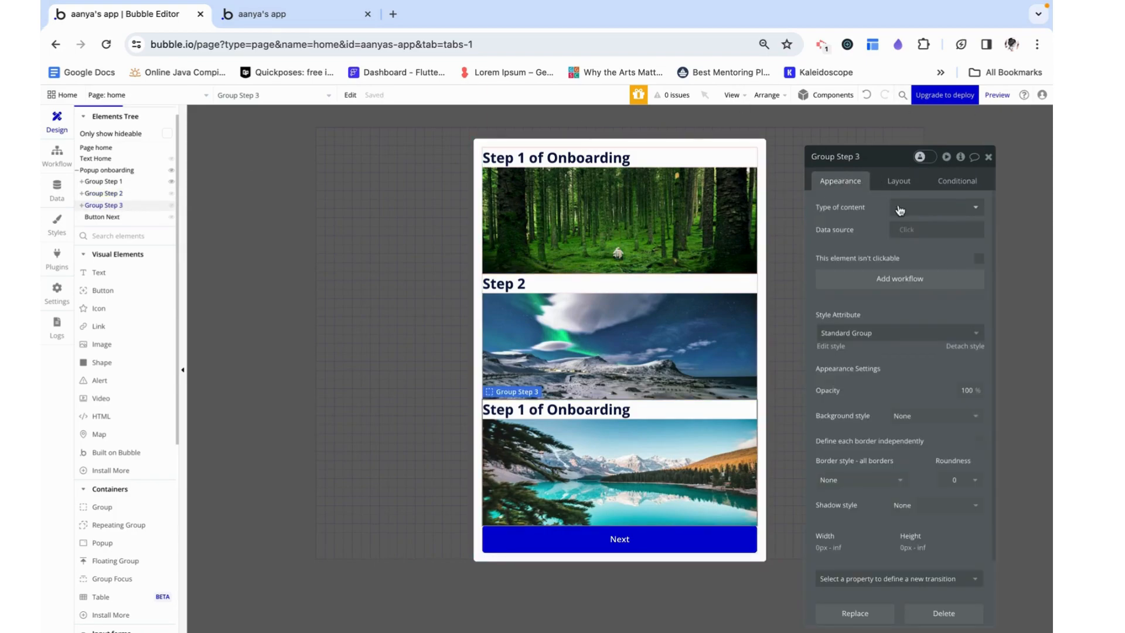
{"action": "left_click", "coordinate": [905, 183]}
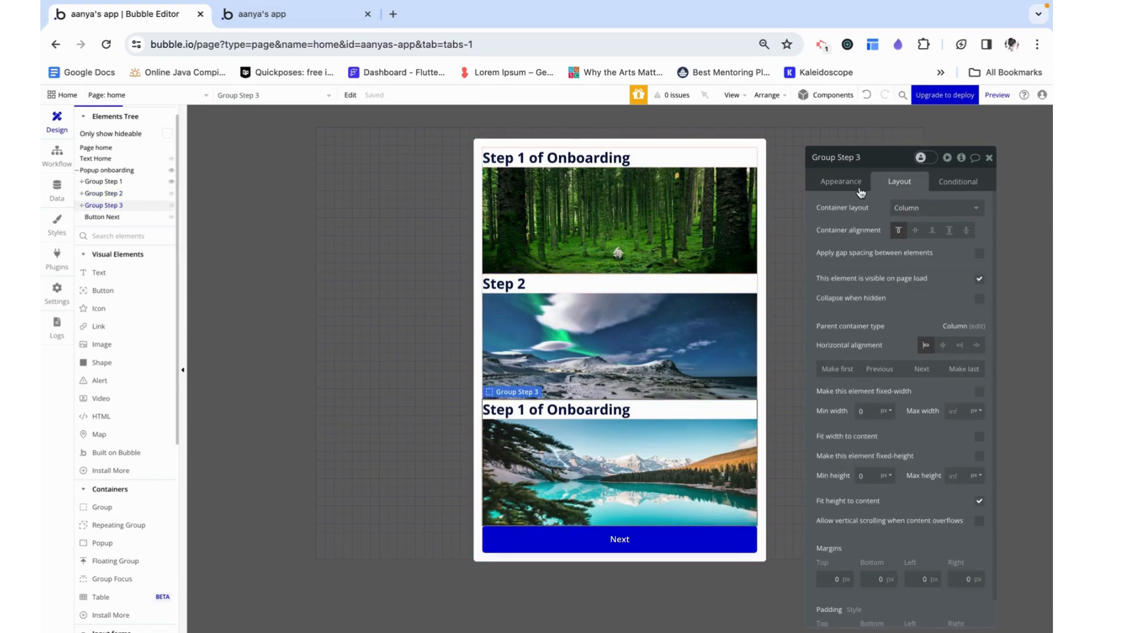
{"action": "left_click", "coordinate": [857, 186]}
{"action": "left_click", "coordinate": [915, 206]}
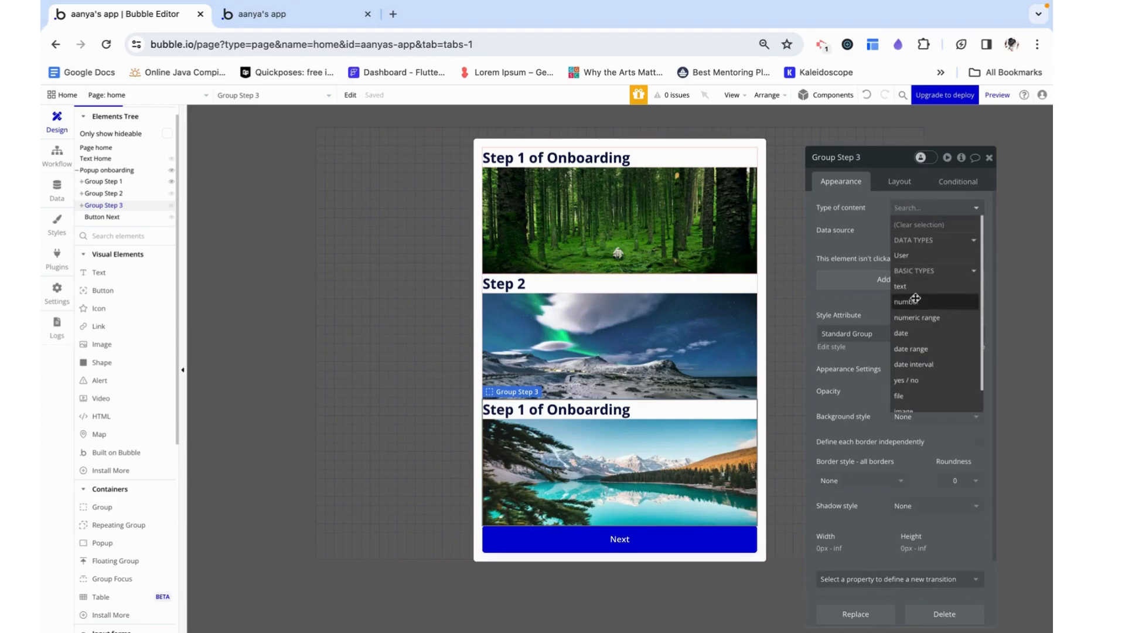
{"action": "left_click", "coordinate": [907, 301]}
{"action": "left_click", "coordinate": [908, 234]}
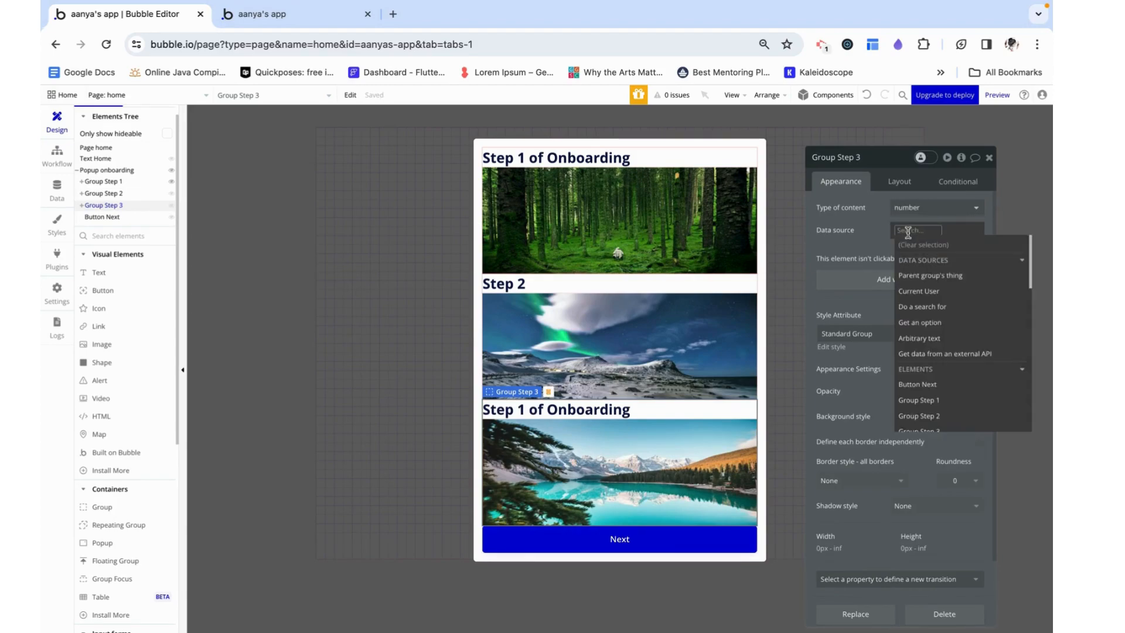
{"action": "type", "text": "3"}
Paste the copied visibility condition onto Group Step 3 and close its property editor
{"action": "left_click", "coordinate": [958, 181]}
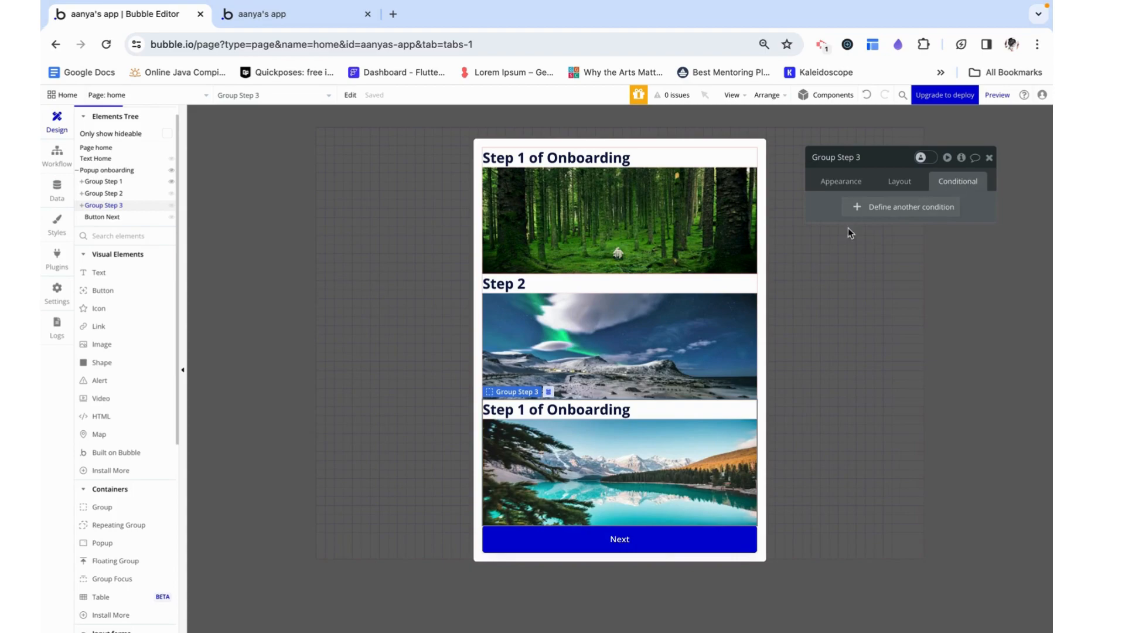
{"action": "right_click", "coordinate": [885, 213]}
{"action": "left_click", "coordinate": [889, 182]}
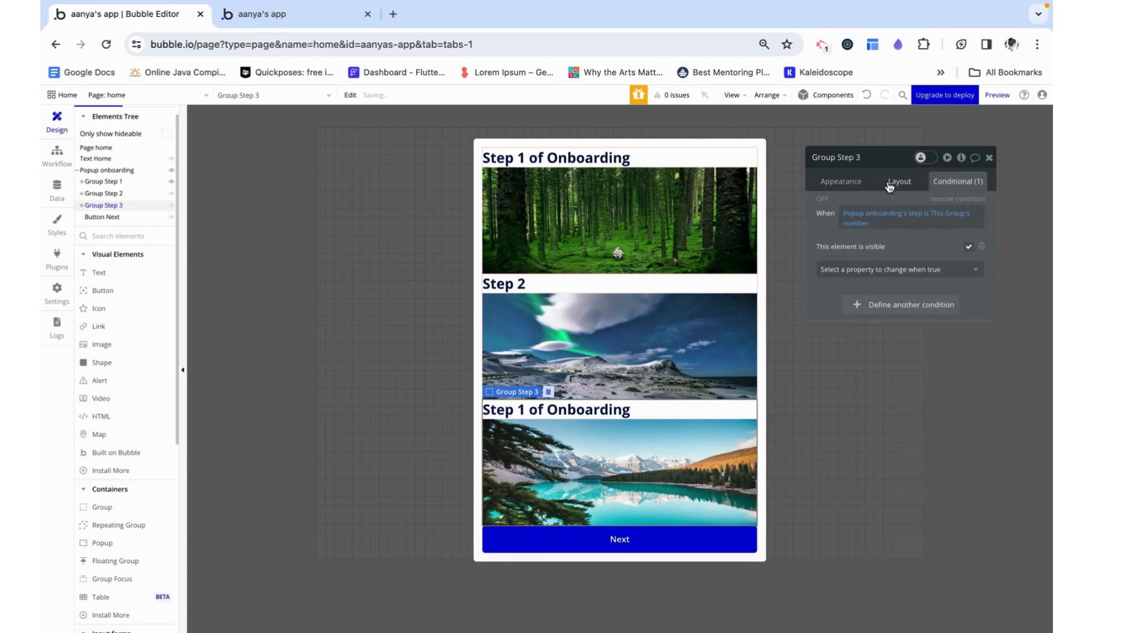
{"action": "left_click", "coordinate": [989, 158]}
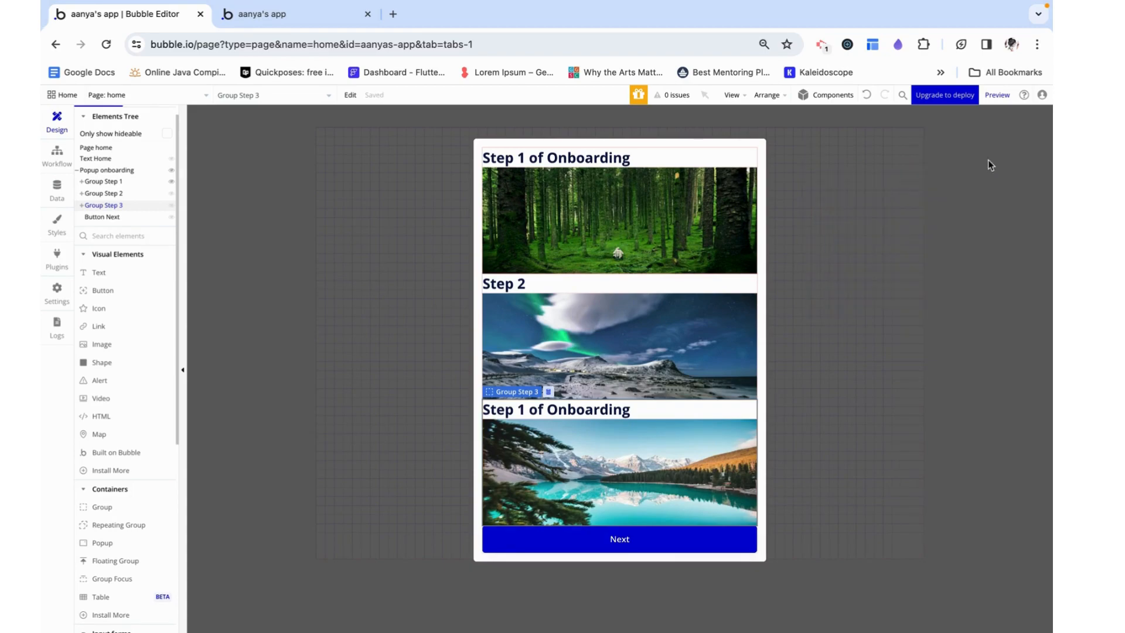
Preview the home page, return to the editor and open the onboarding popup's properties
{"action": "left_click", "coordinate": [996, 95]}
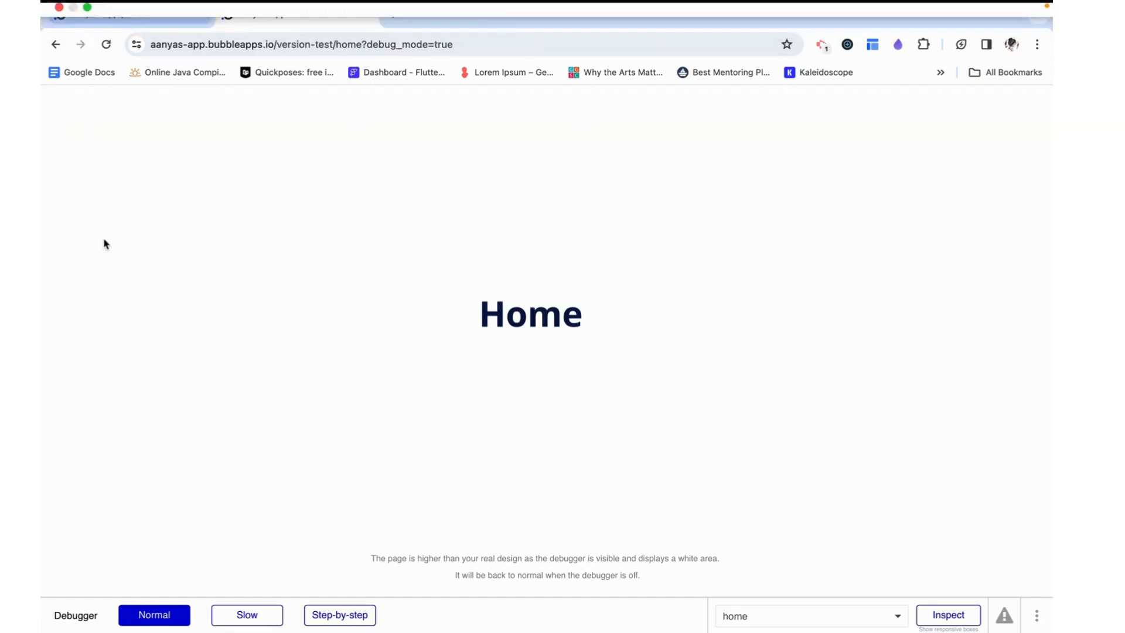
{"action": "left_click", "coordinate": [103, 14]}
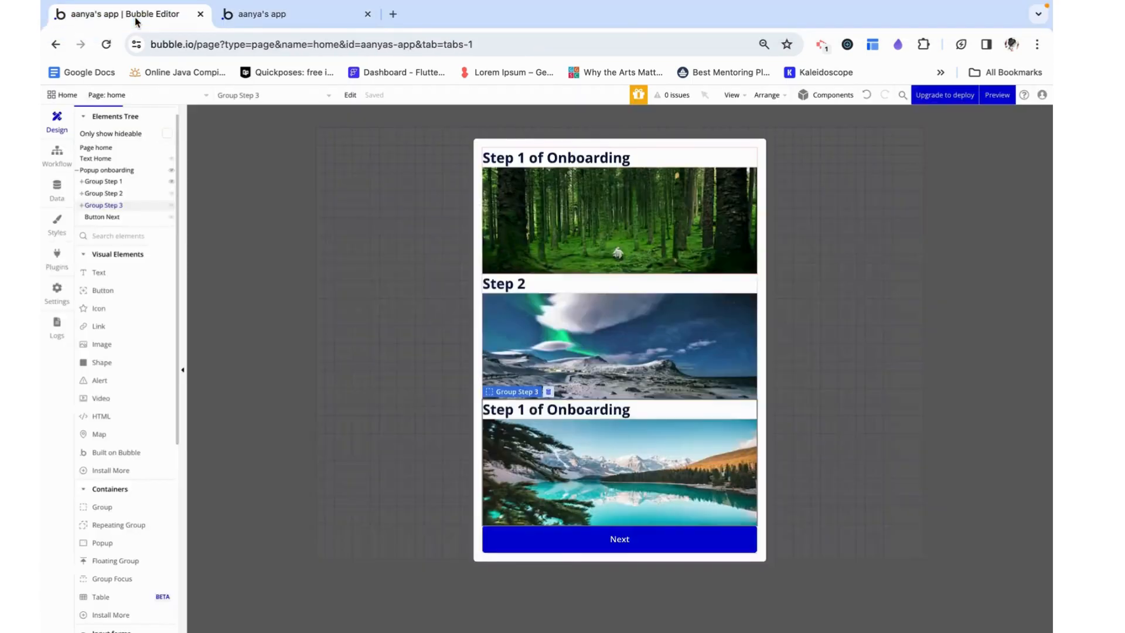
{"action": "left_click", "coordinate": [766, 145]}
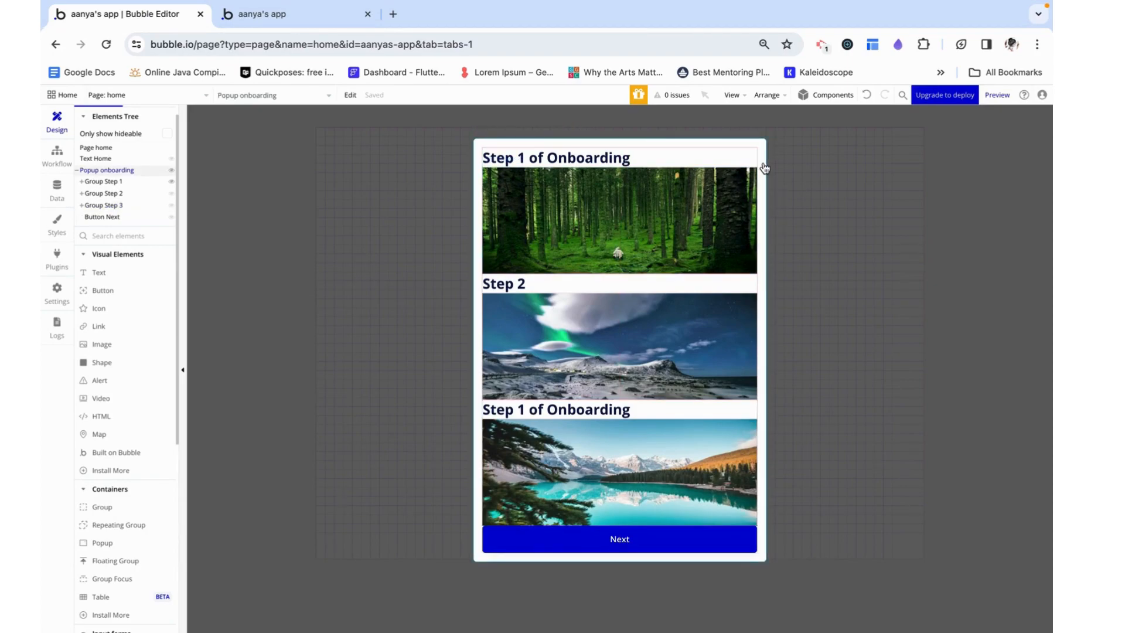
{"action": "double_click", "coordinate": [765, 169]}
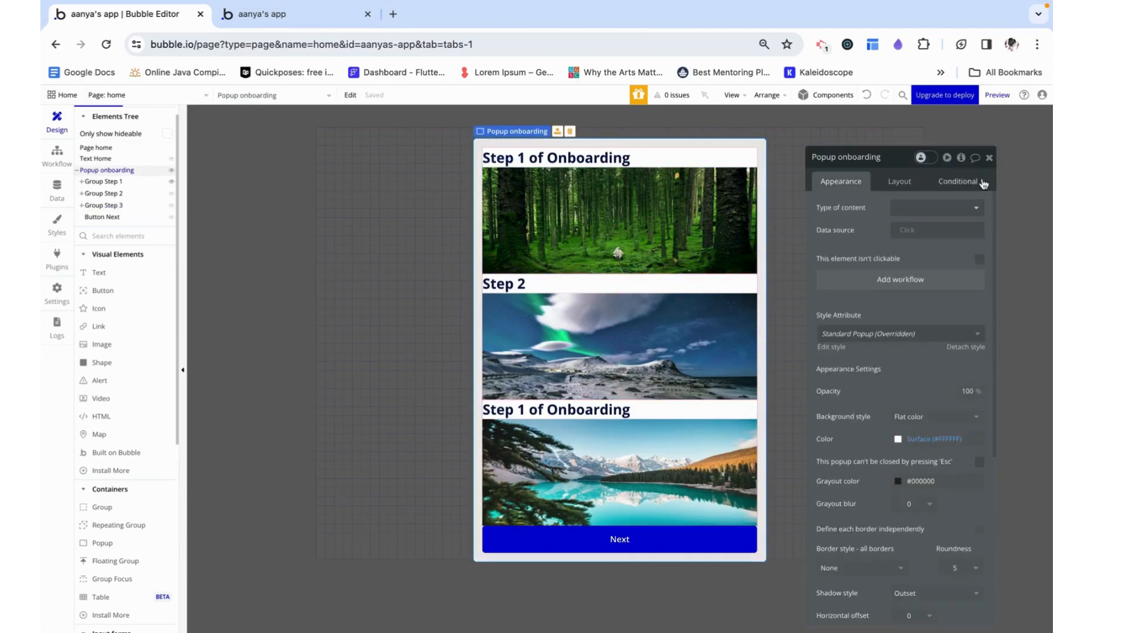
Create a workflow on the home page triggered when the page is loaded
{"action": "left_click", "coordinate": [57, 154]}
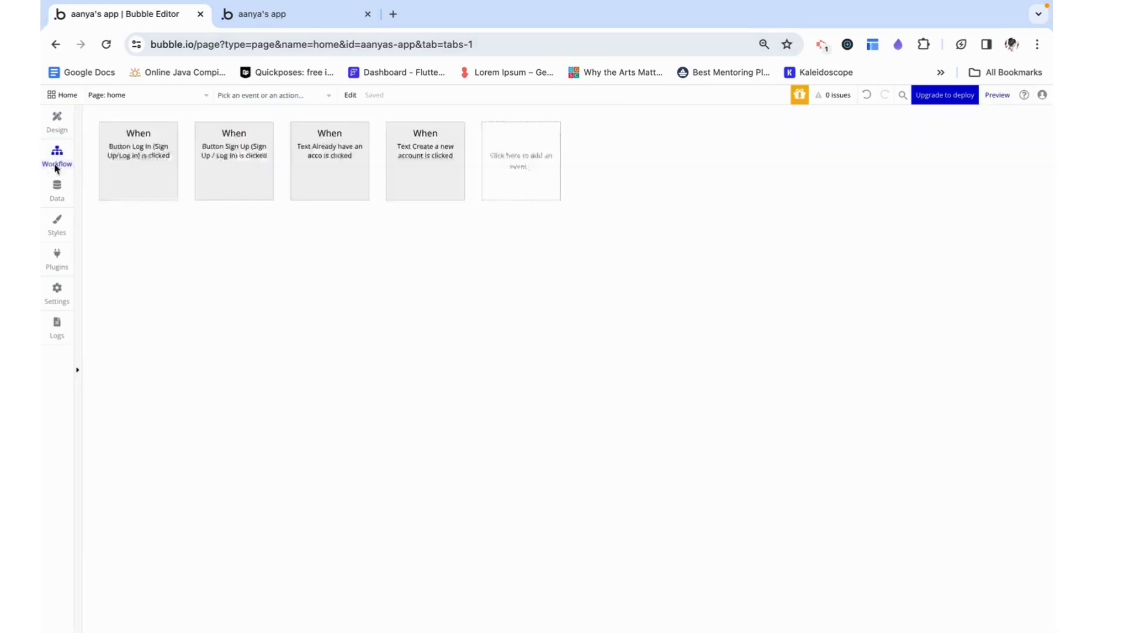
{"action": "left_click", "coordinate": [150, 168]}
{"action": "mouse_move", "coordinate": [163, 209]}
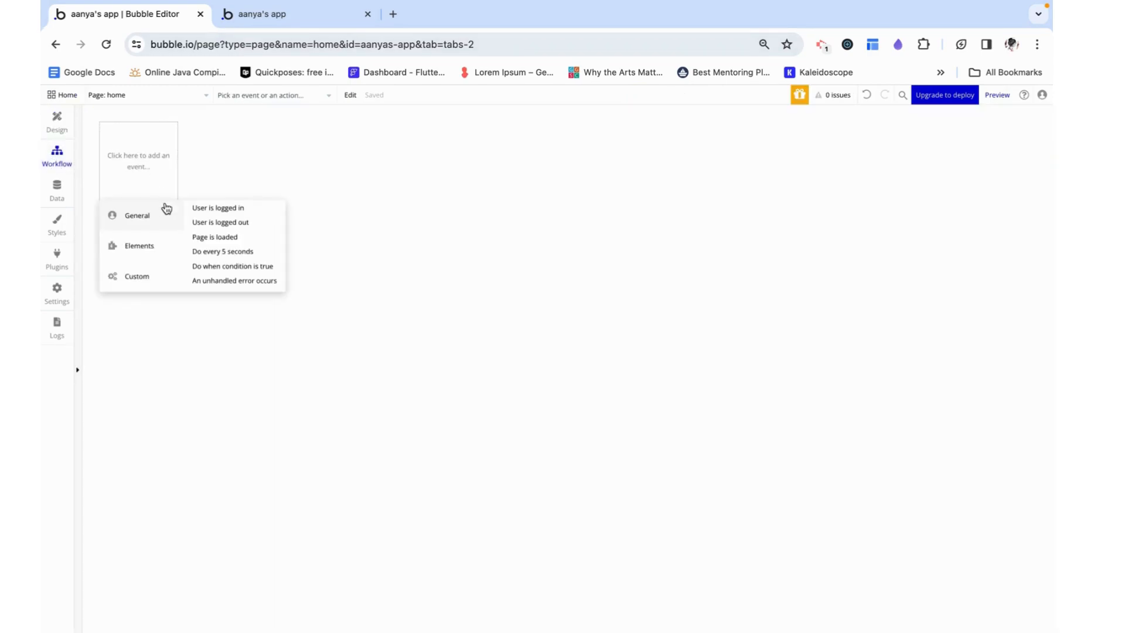
{"action": "left_click", "coordinate": [213, 240]}
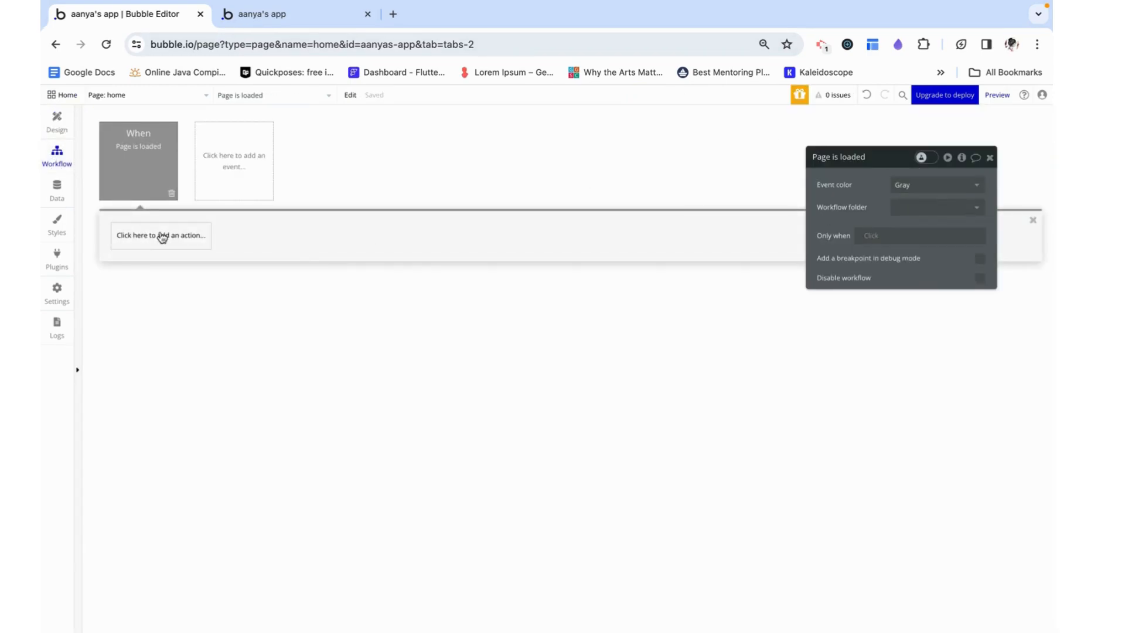
Add a Show action for Popup onboarding to the page-loaded workflow and close its properties
{"action": "left_click", "coordinate": [156, 237]}
{"action": "mouse_move", "coordinate": [164, 389]}
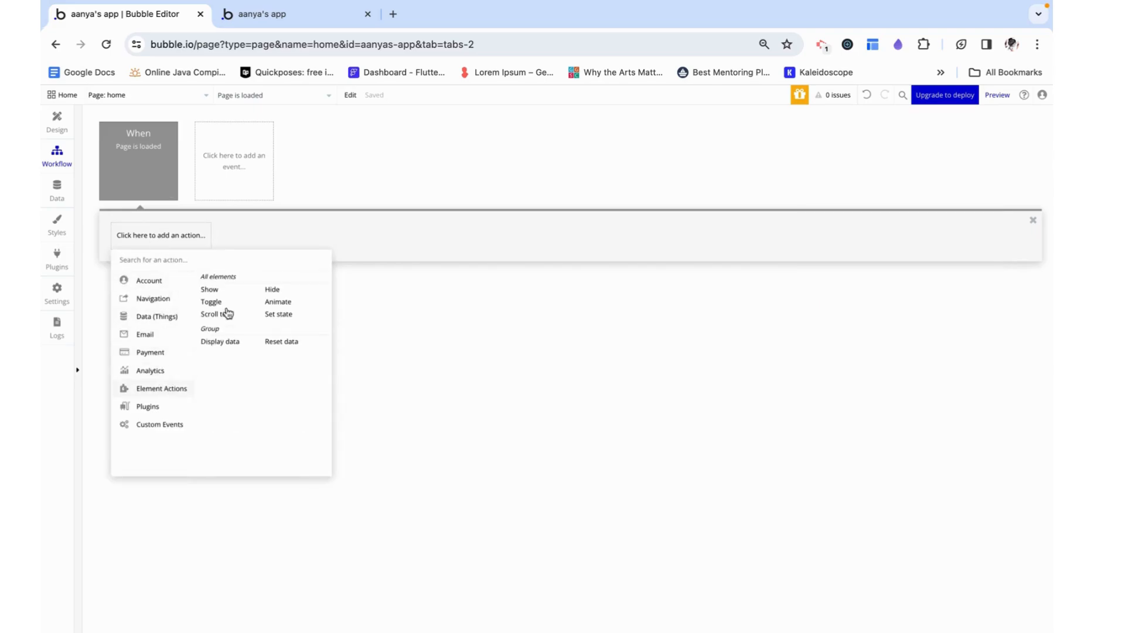
{"action": "left_click", "coordinate": [211, 289]}
{"action": "left_click", "coordinate": [908, 184]}
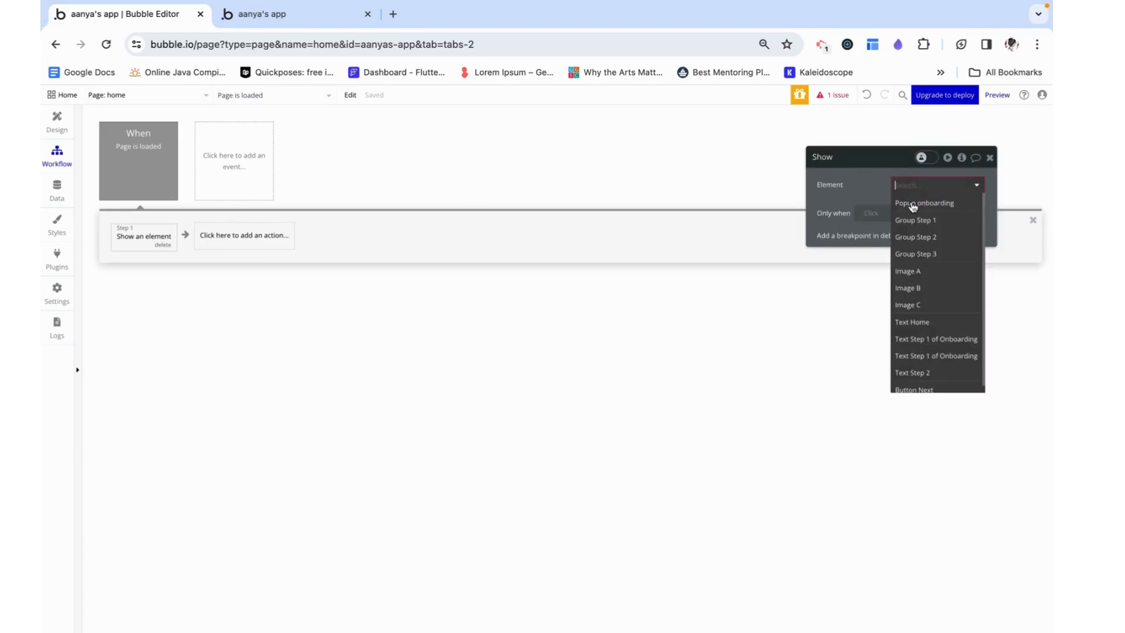
{"action": "left_click", "coordinate": [918, 209]}
{"action": "left_click", "coordinate": [991, 159]}
Reload the home page preview to check the popup and return to the editor's design view
{"action": "left_click", "coordinate": [276, 13]}
{"action": "left_click", "coordinate": [278, 42]}
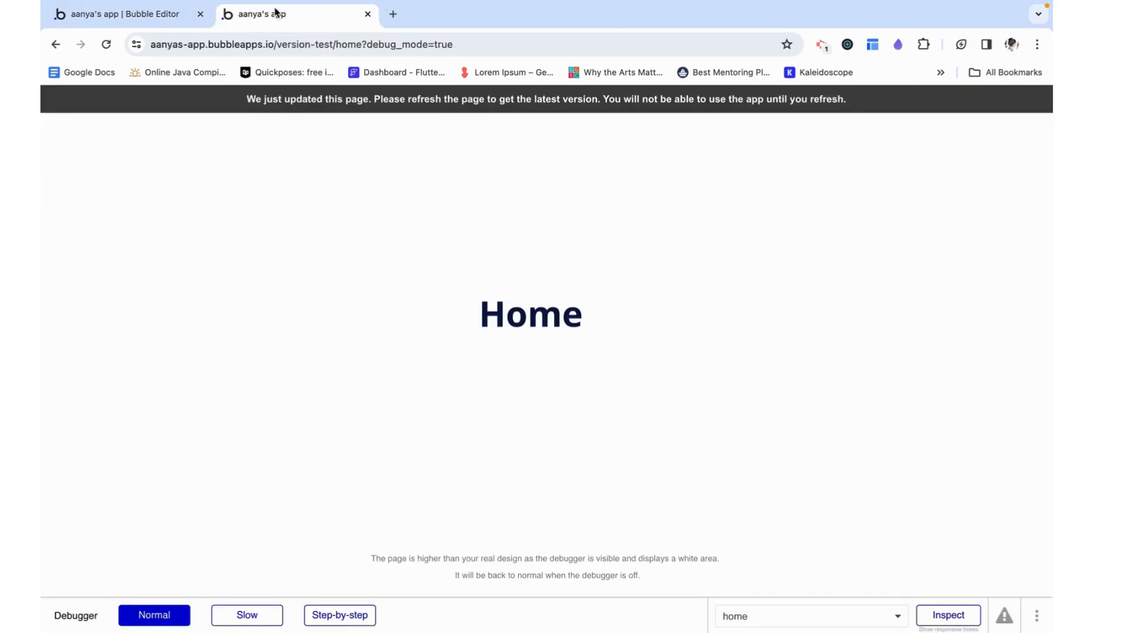
{"action": "key", "text": "Return"}
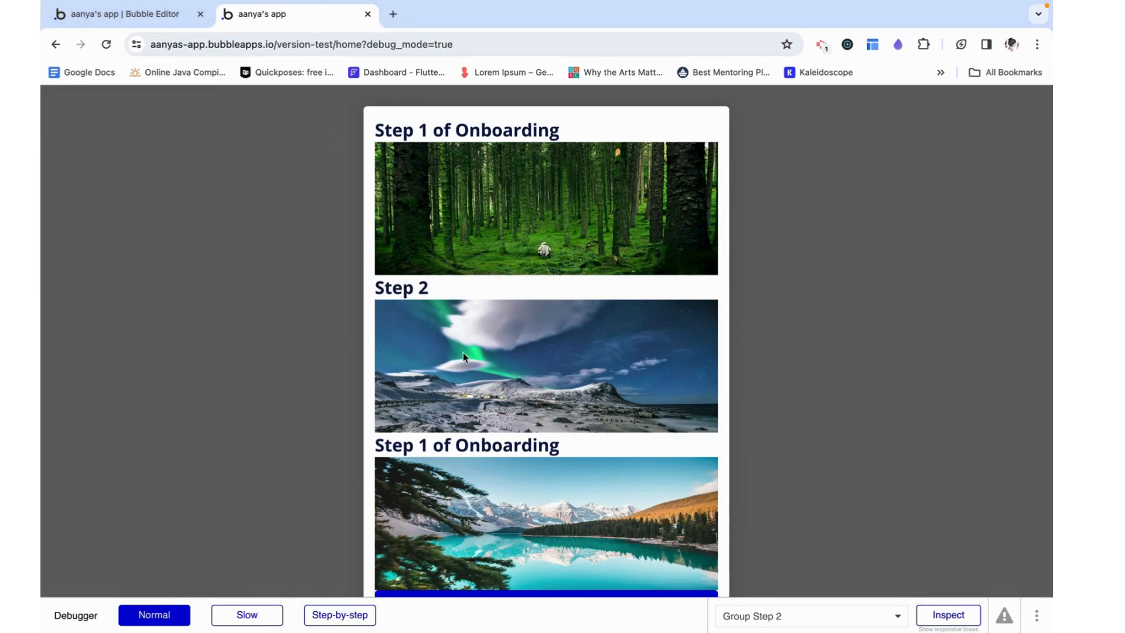
{"action": "left_click", "coordinate": [123, 13]}
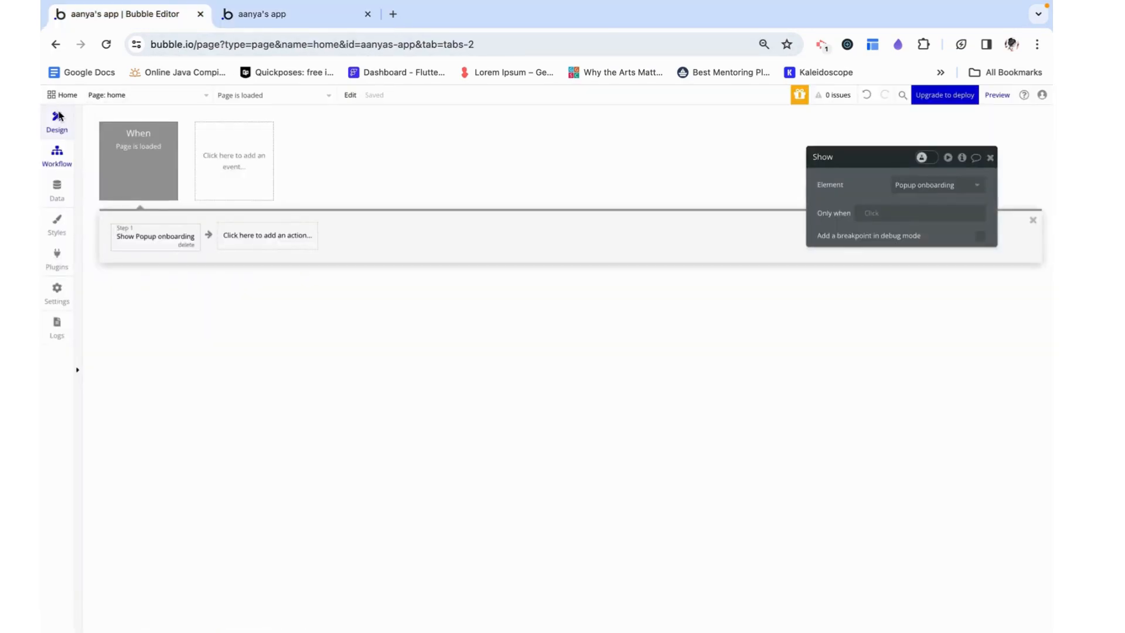
{"action": "left_click", "coordinate": [58, 120]}
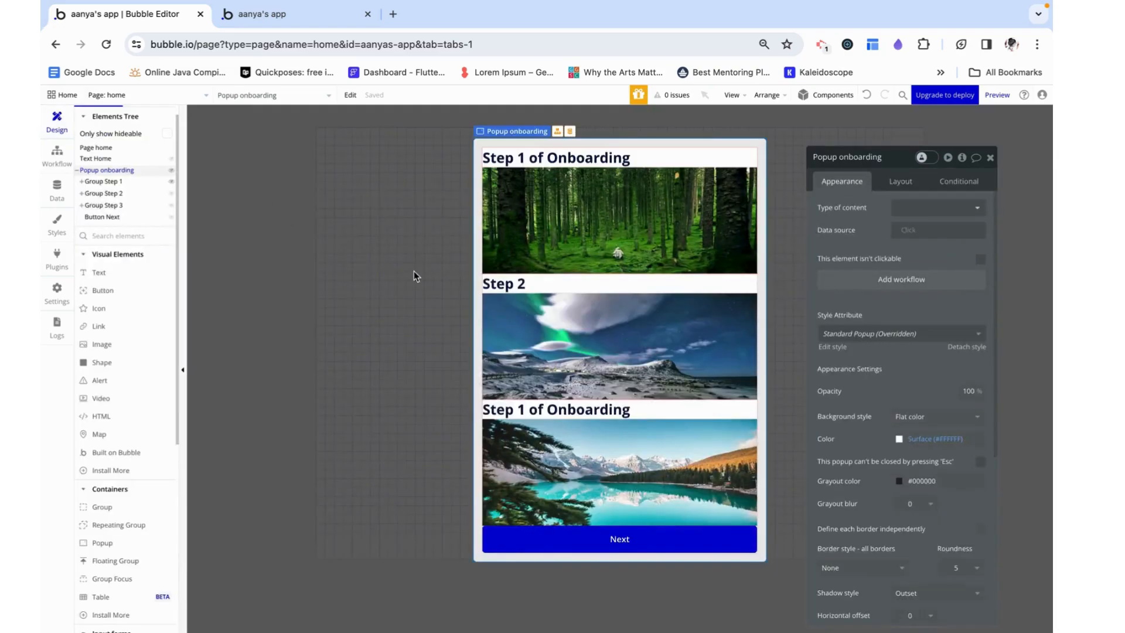
Change the heading text above the lake image to "Step 3"
{"action": "left_click", "coordinate": [749, 409]}
{"action": "triple_click", "coordinate": [834, 208]}
{"action": "left_click_drag", "start_coordinate": [834, 209], "coordinate": [935, 208]}
{"action": "type", "text": "3"}
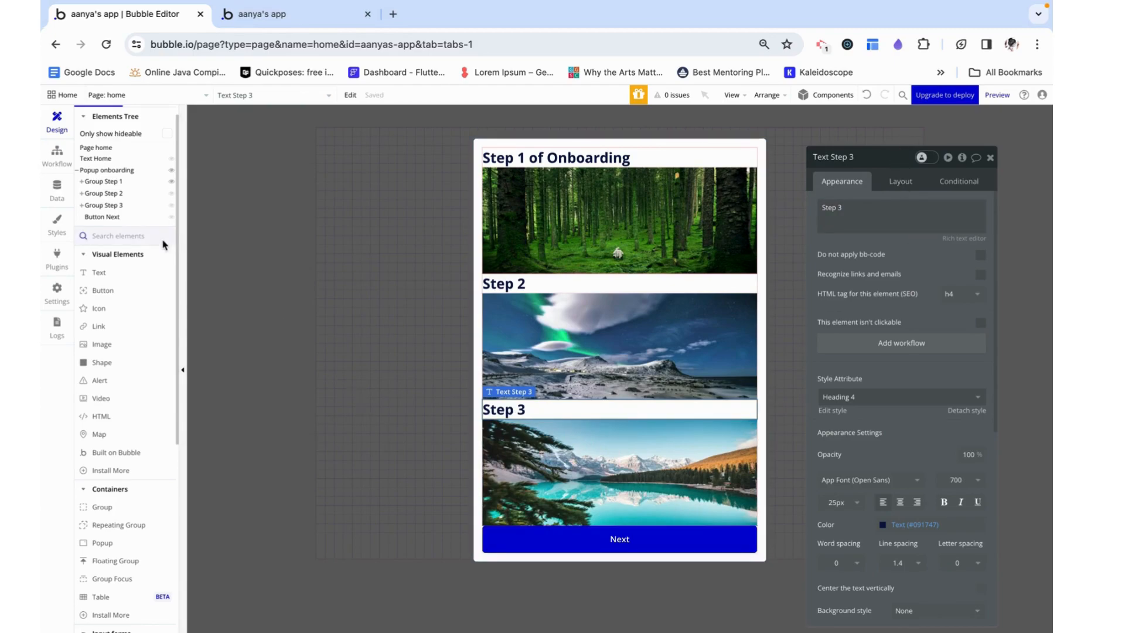
Make Group Step 3 not visible on page load and set it to collapse when hidden
{"action": "left_click", "coordinate": [157, 207]}
{"action": "left_click", "coordinate": [900, 182]}
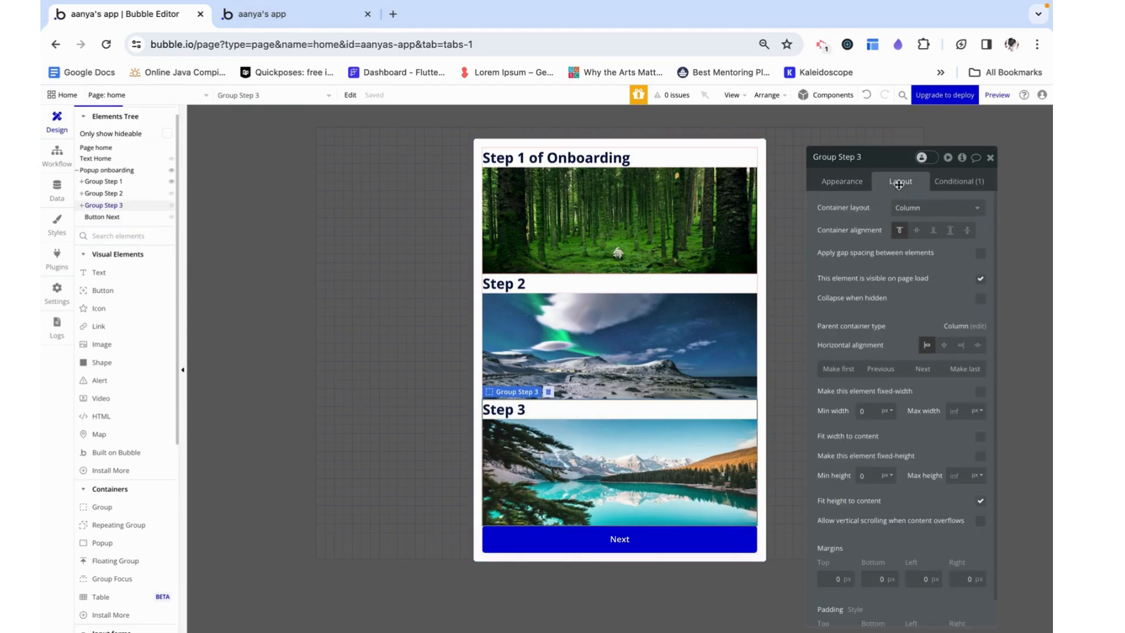
{"action": "left_click", "coordinate": [980, 279]}
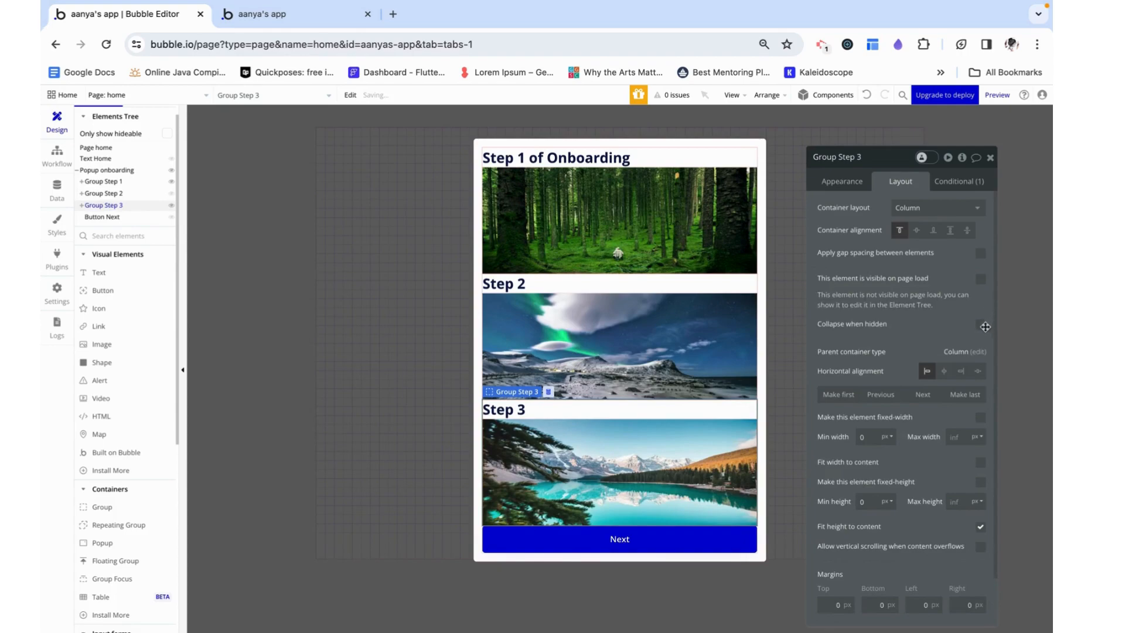
{"action": "left_click", "coordinate": [980, 325]}
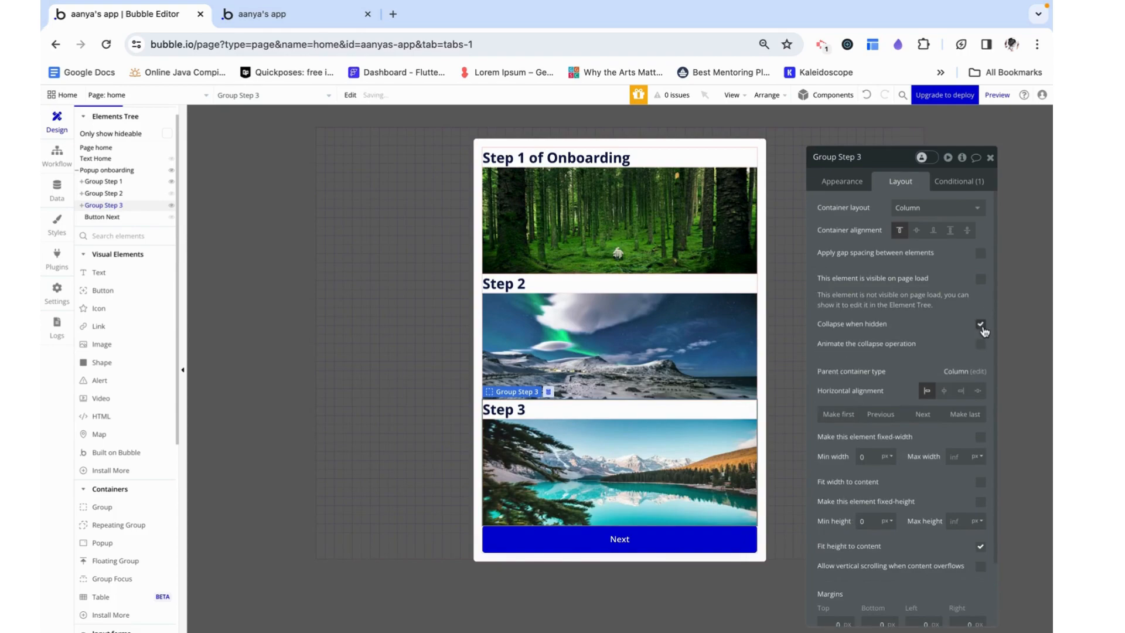
Make Group Step 2 not visible on page load, set it to collapse when hidden, and close its properties
{"action": "left_click", "coordinate": [125, 193]}
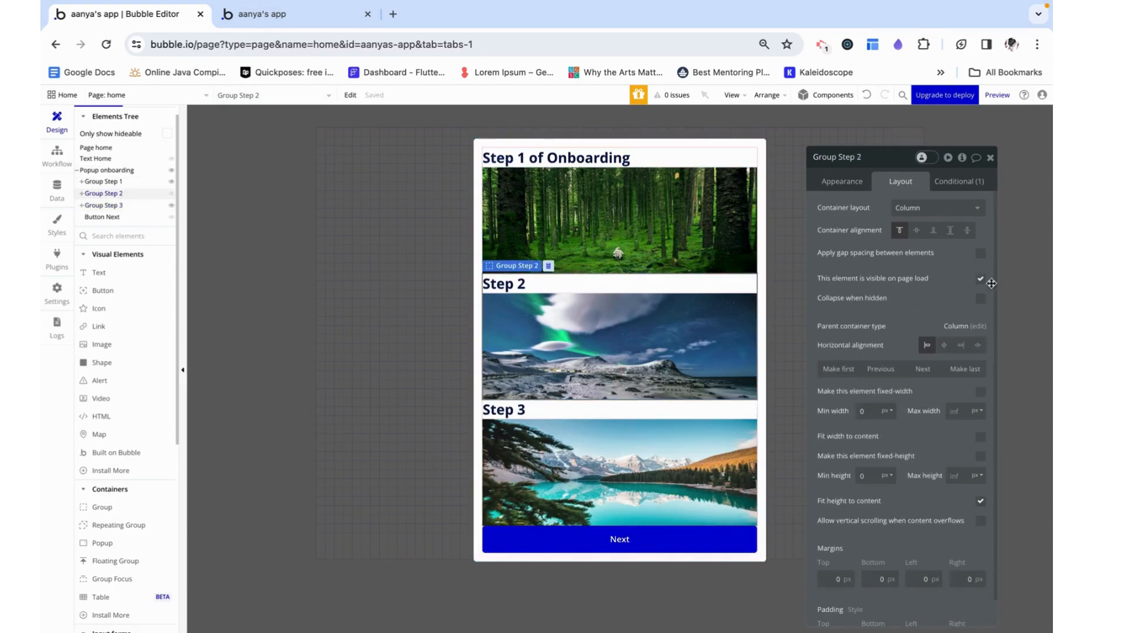
{"action": "left_click", "coordinate": [980, 279]}
{"action": "left_click", "coordinate": [980, 325]}
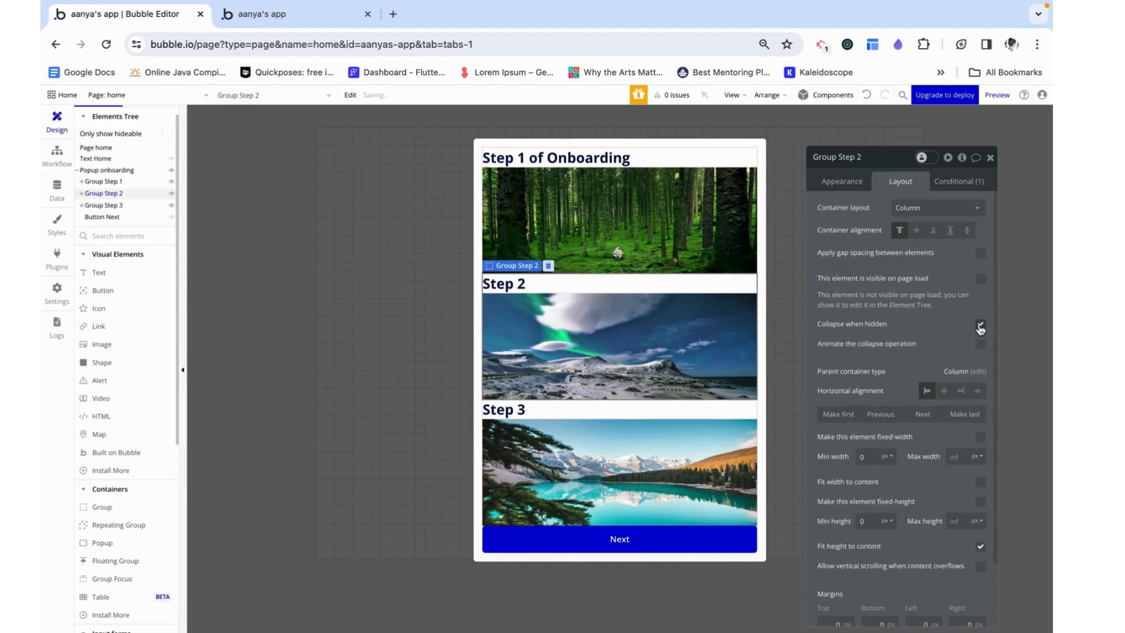
{"action": "left_click", "coordinate": [990, 158]}
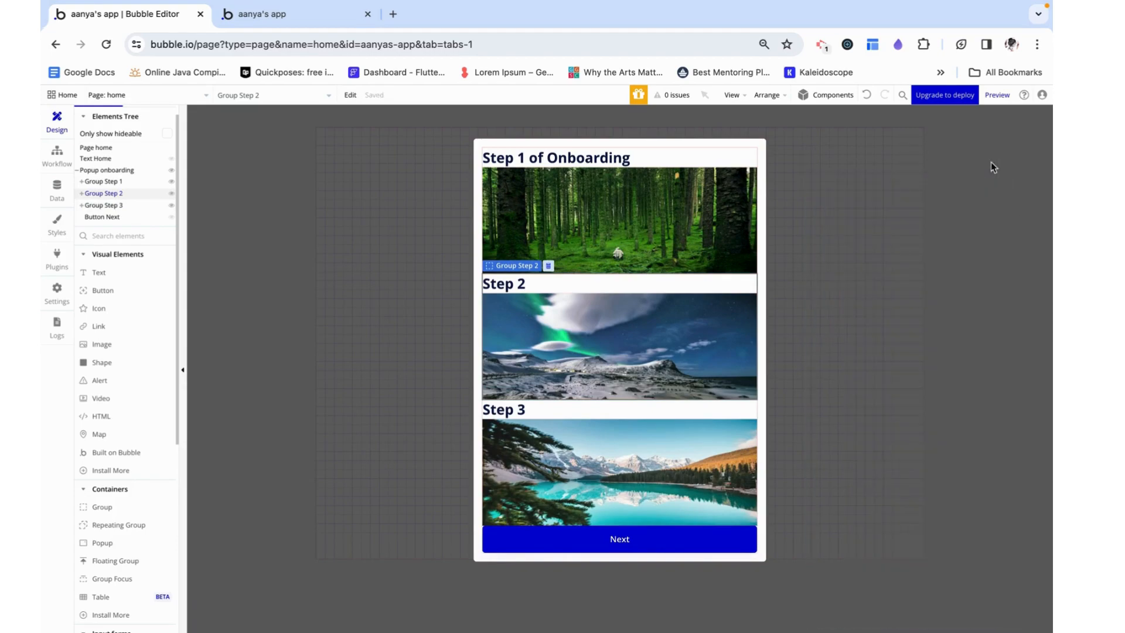
Check the popup in the preview and remove the onboarding popup's minimum height in the editor
{"action": "left_click", "coordinate": [278, 16]}
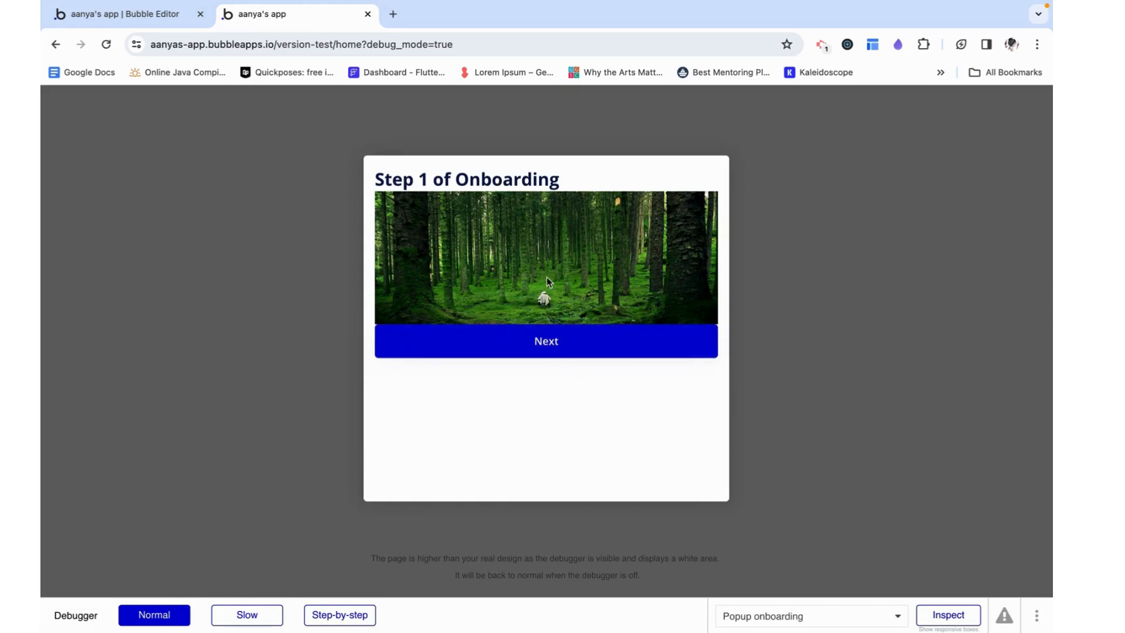
{"action": "left_click", "coordinate": [168, 13]}
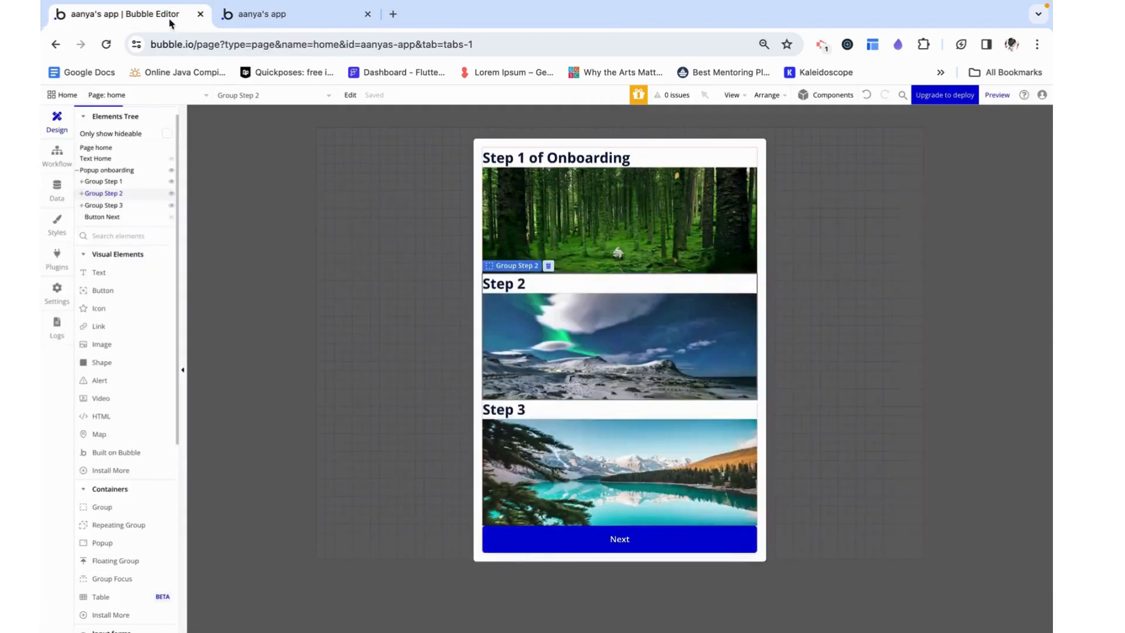
{"action": "double_click", "coordinate": [752, 140]}
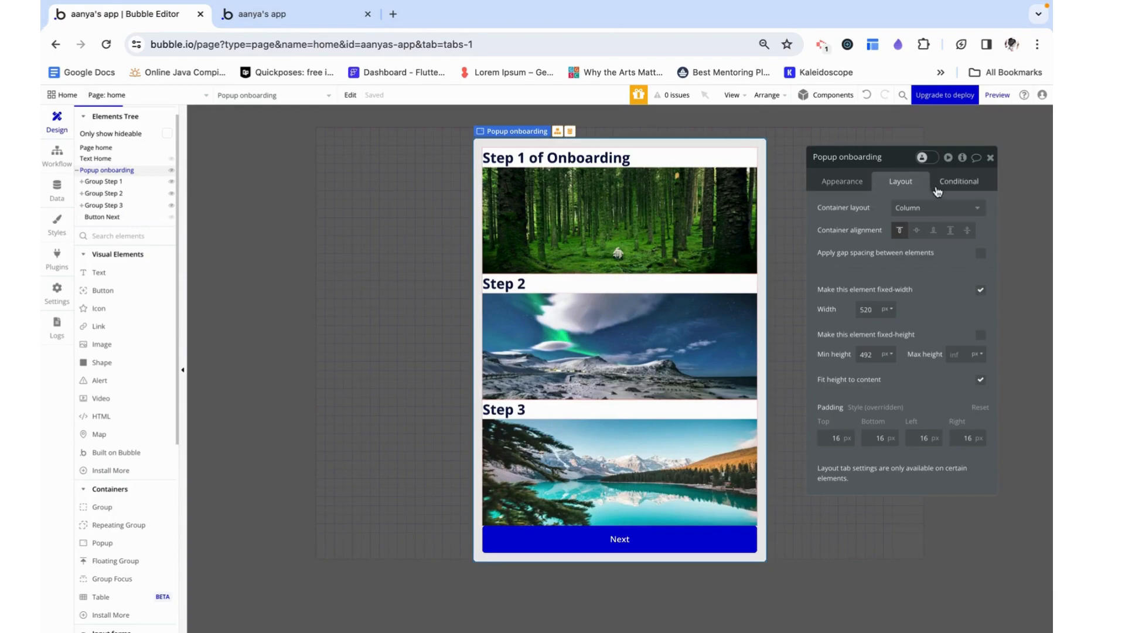
{"action": "key", "text": "BackSpace"}
{"action": "left_click", "coordinate": [990, 157]}
{"action": "left_click", "coordinate": [320, 13]}
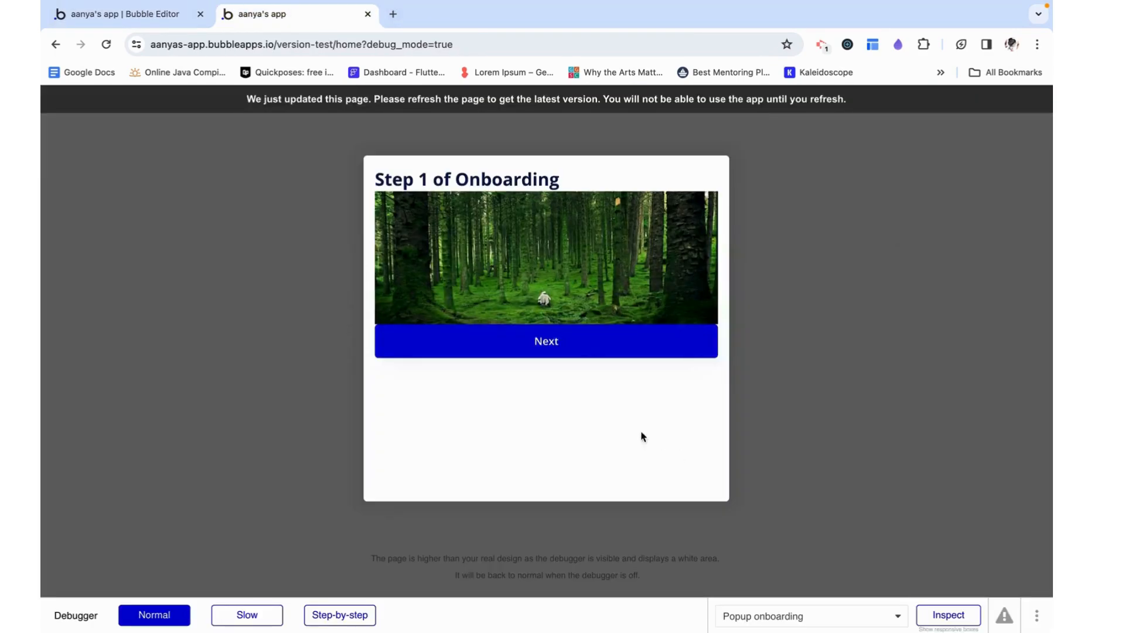
{"action": "left_click", "coordinate": [123, 13]}
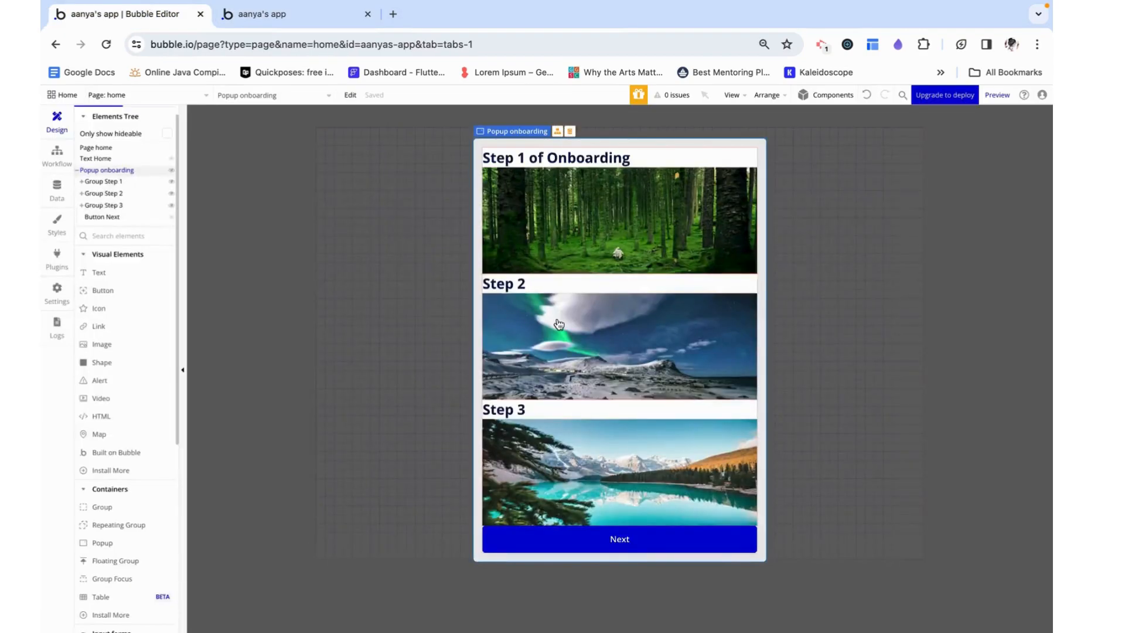
Add a workflow to the popup's Next button
{"action": "left_click", "coordinate": [620, 544]}
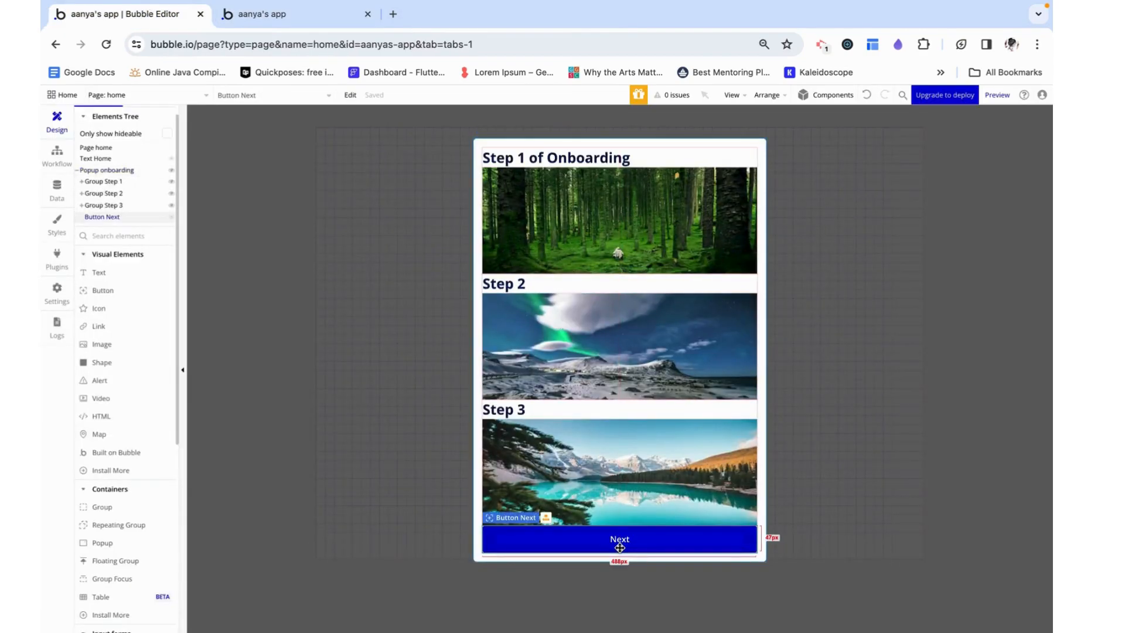
{"action": "double_click", "coordinate": [620, 547]}
{"action": "left_click", "coordinate": [851, 229]}
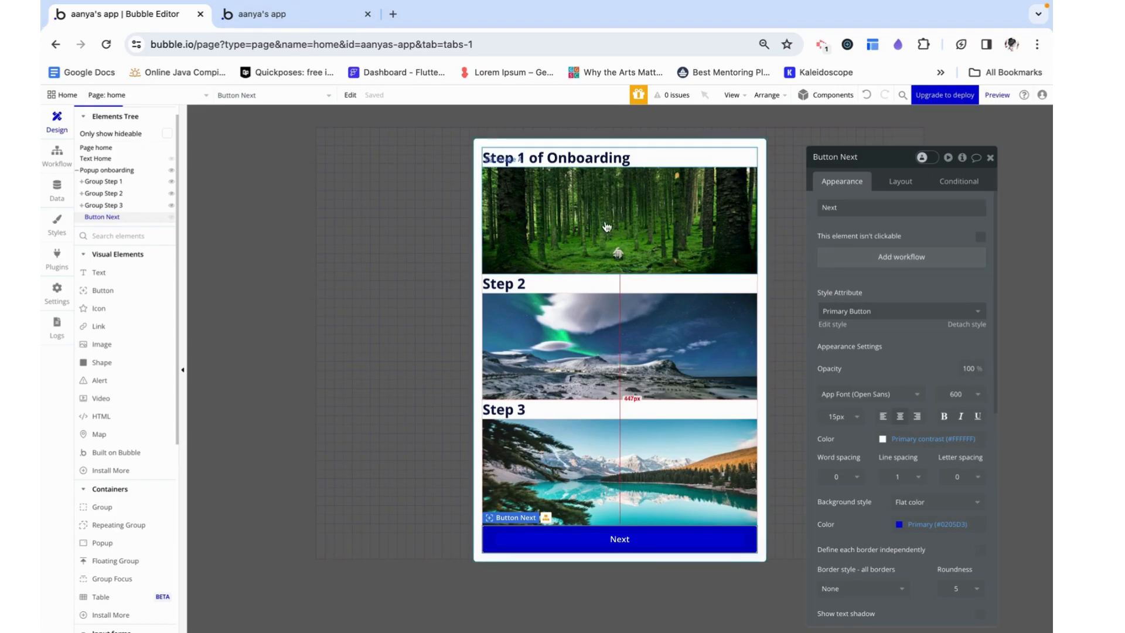
{"action": "left_click", "coordinate": [909, 261]}
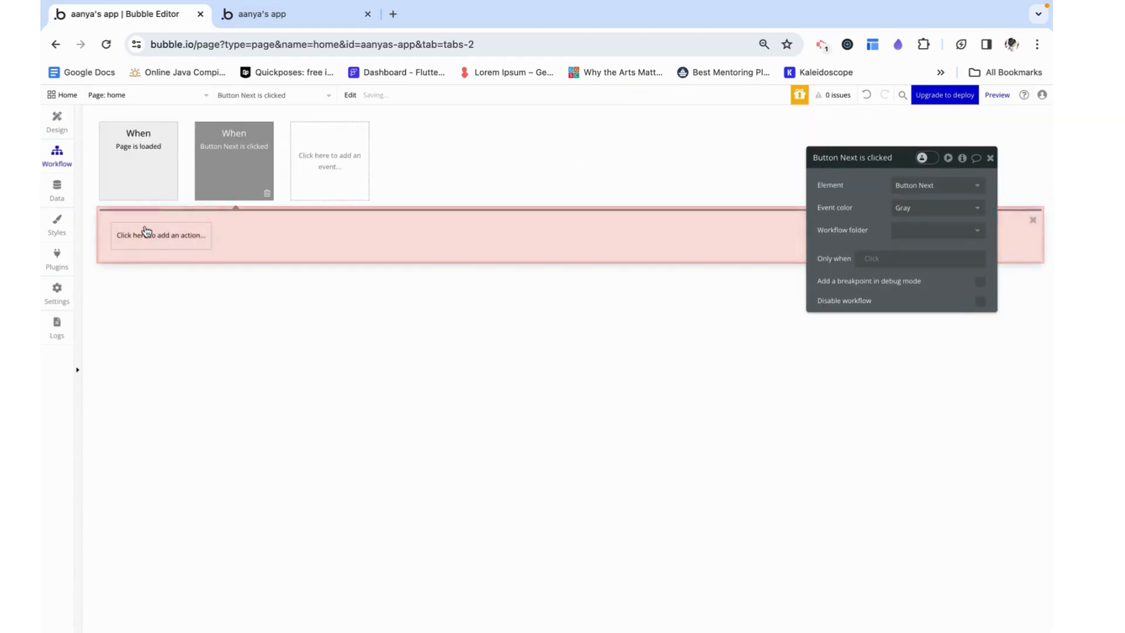
Add a Set state action to the Next button's workflow, targeting Popup onboarding's custom state step
{"action": "left_click", "coordinate": [145, 234]}
{"action": "mouse_move", "coordinate": [158, 301]}
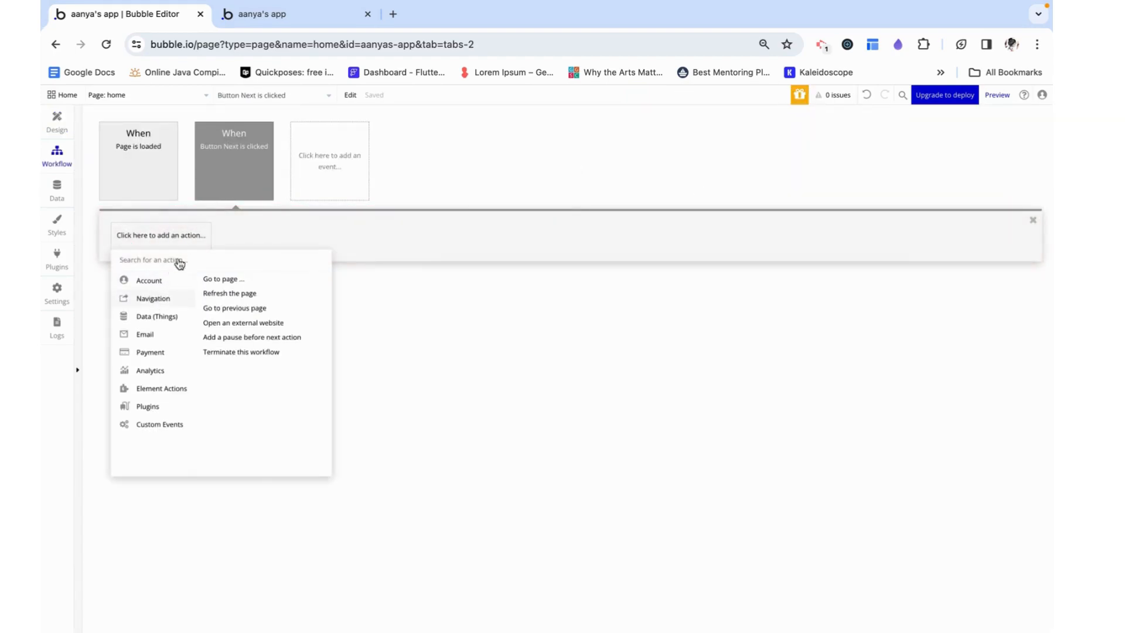
{"action": "mouse_move", "coordinate": [134, 389]}
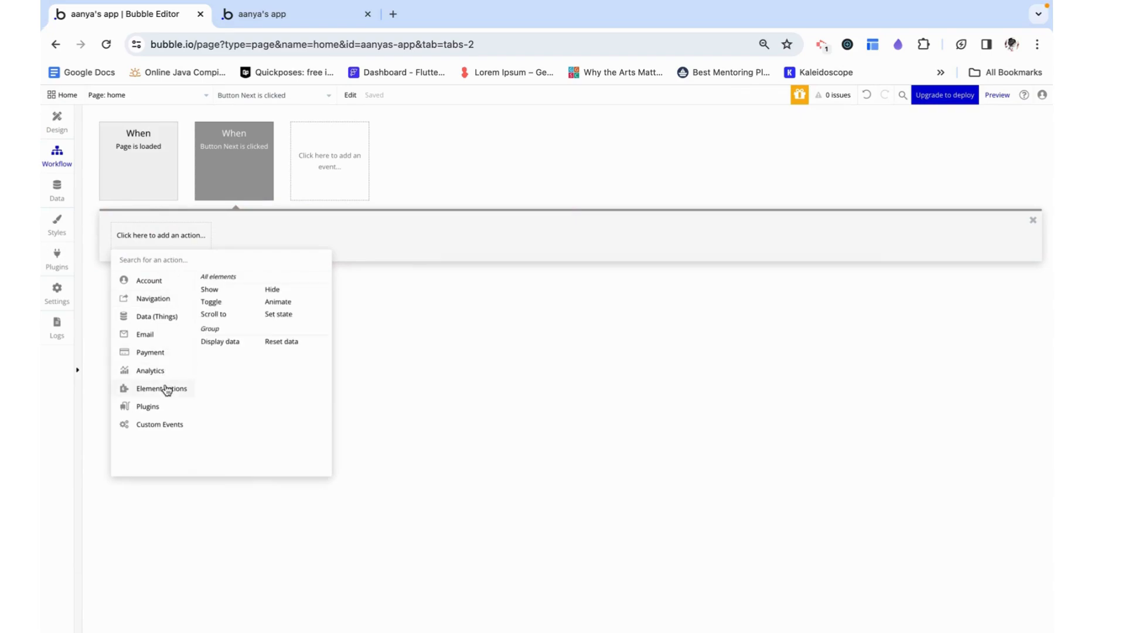
{"action": "left_click", "coordinate": [278, 315]}
{"action": "left_click", "coordinate": [936, 185]}
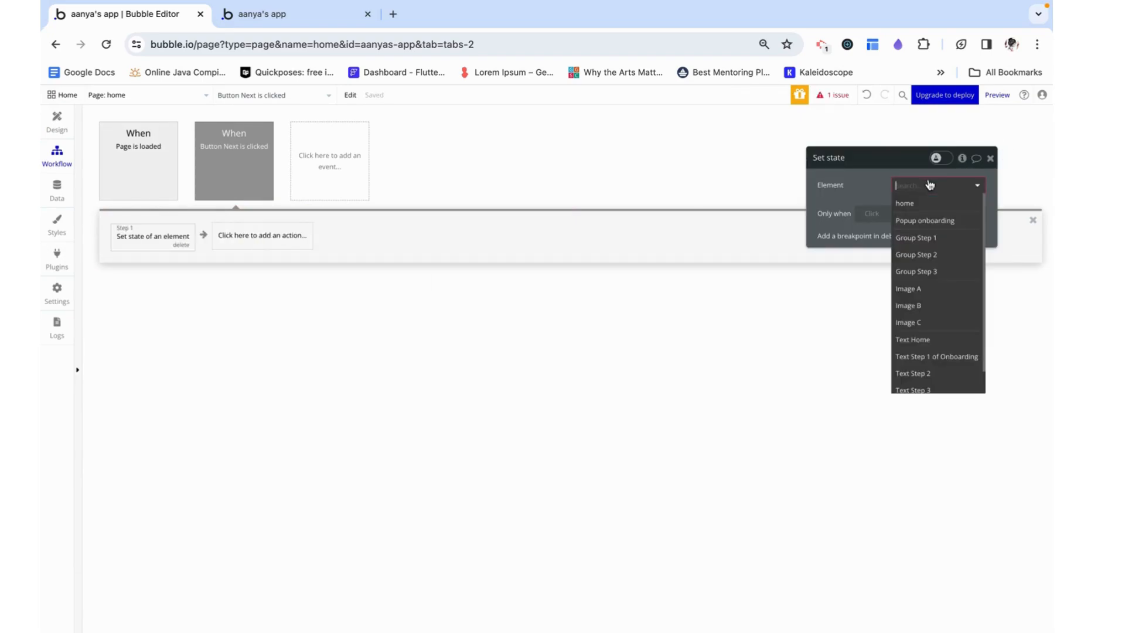
{"action": "left_click", "coordinate": [925, 221]}
{"action": "left_click", "coordinate": [916, 207]}
{"action": "left_click", "coordinate": [913, 225]}
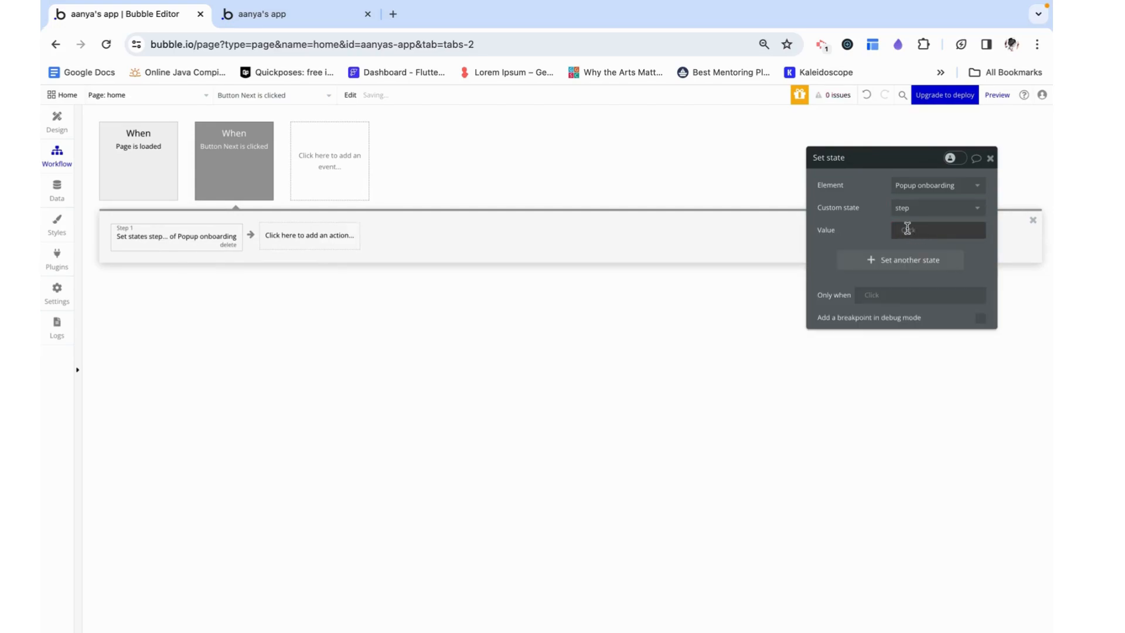
Set the state's value to Popup onboarding's step + 1 and close the action's properties
{"action": "left_click", "coordinate": [923, 230]}
{"action": "type", "text": "pop"}
{"action": "left_click", "coordinate": [950, 261]}
{"action": "left_click", "coordinate": [914, 316]}
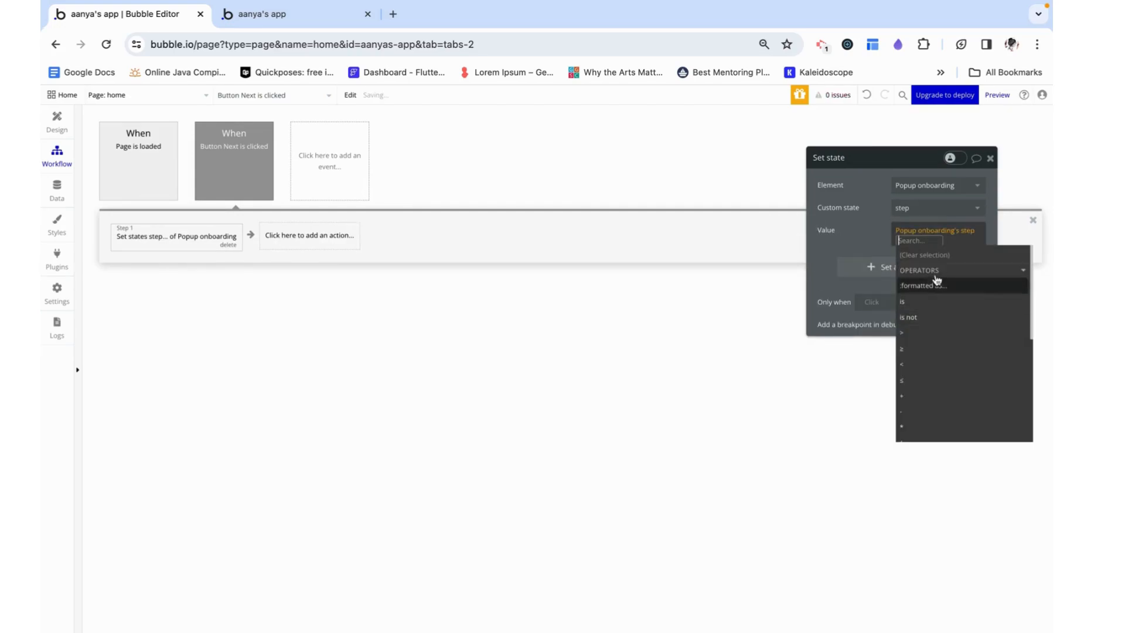
{"action": "left_click", "coordinate": [909, 337]}
{"action": "type", "text": "1"}
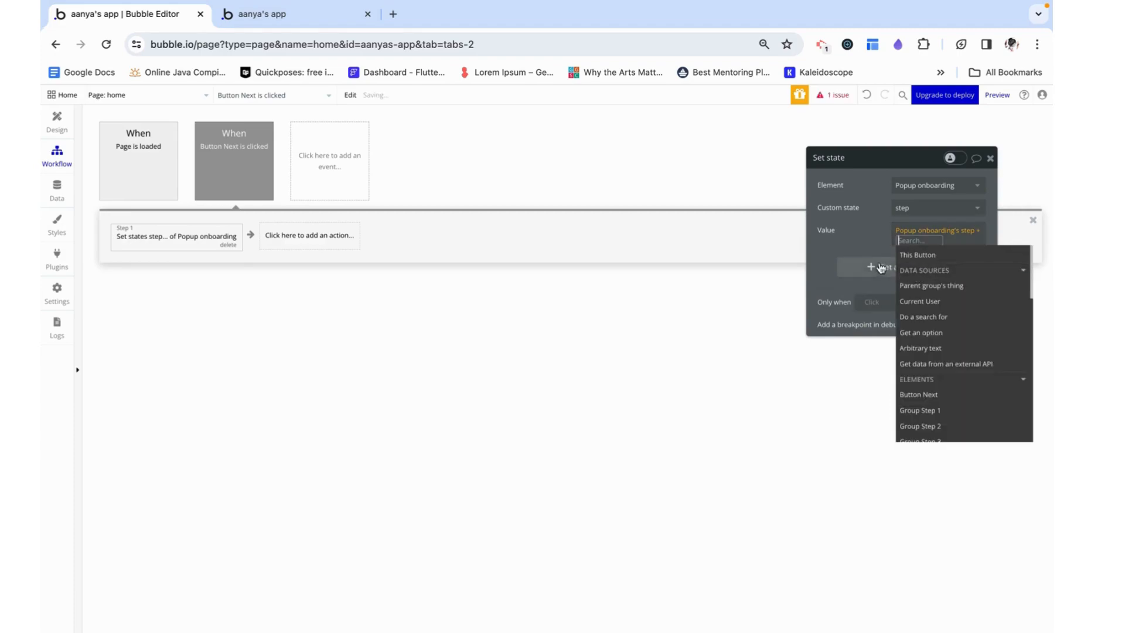
{"action": "left_click", "coordinate": [846, 251]}
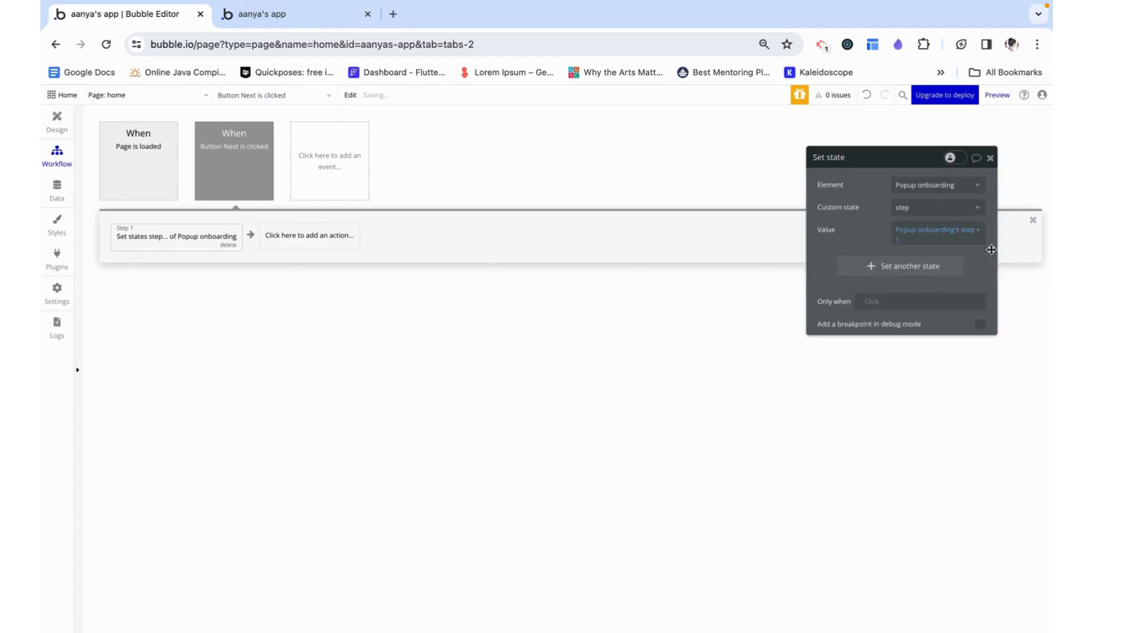
{"action": "left_click", "coordinate": [989, 158]}
Reload the home page preview and switch the debugger to Step-by-step mode
{"action": "left_click", "coordinate": [56, 120]}
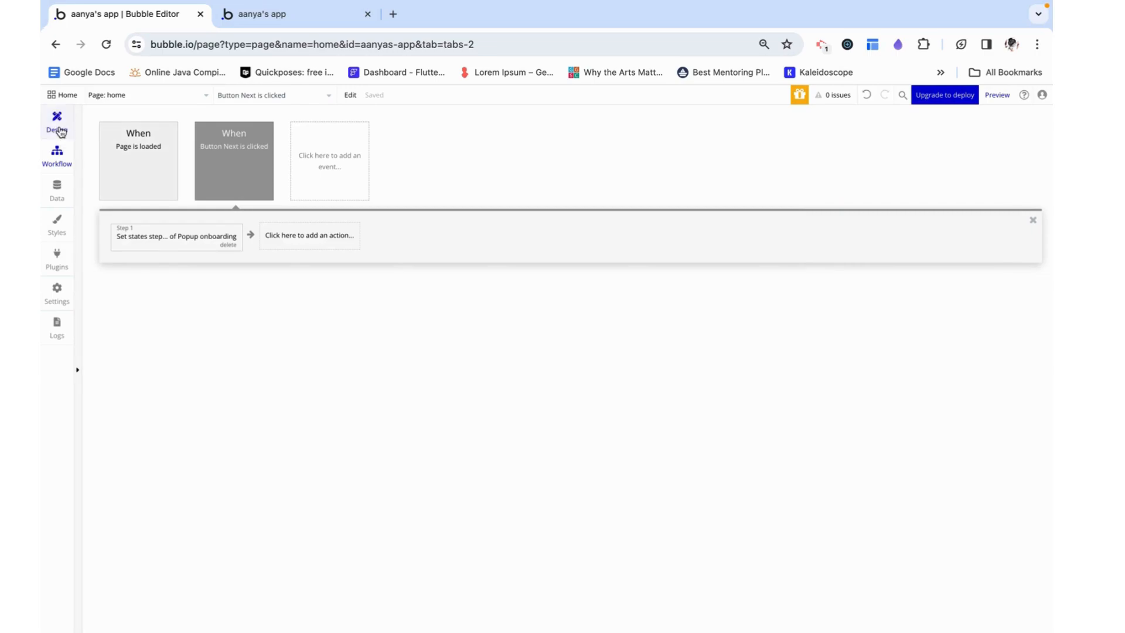
{"action": "left_click", "coordinate": [306, 20]}
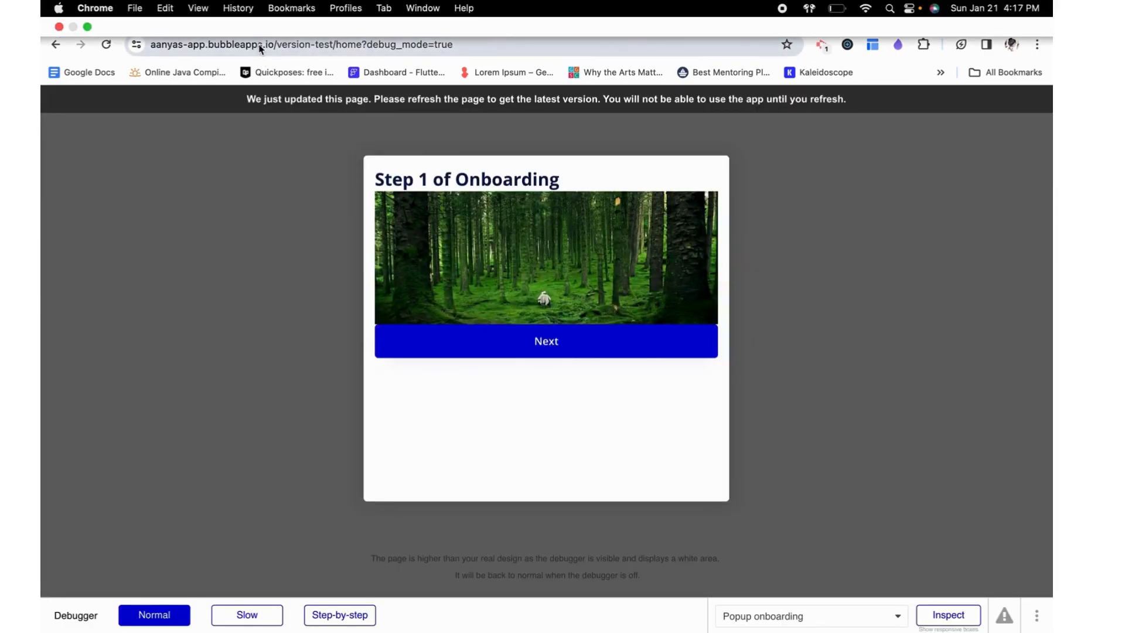
{"action": "left_click", "coordinate": [330, 44]}
{"action": "key", "text": "Return"}
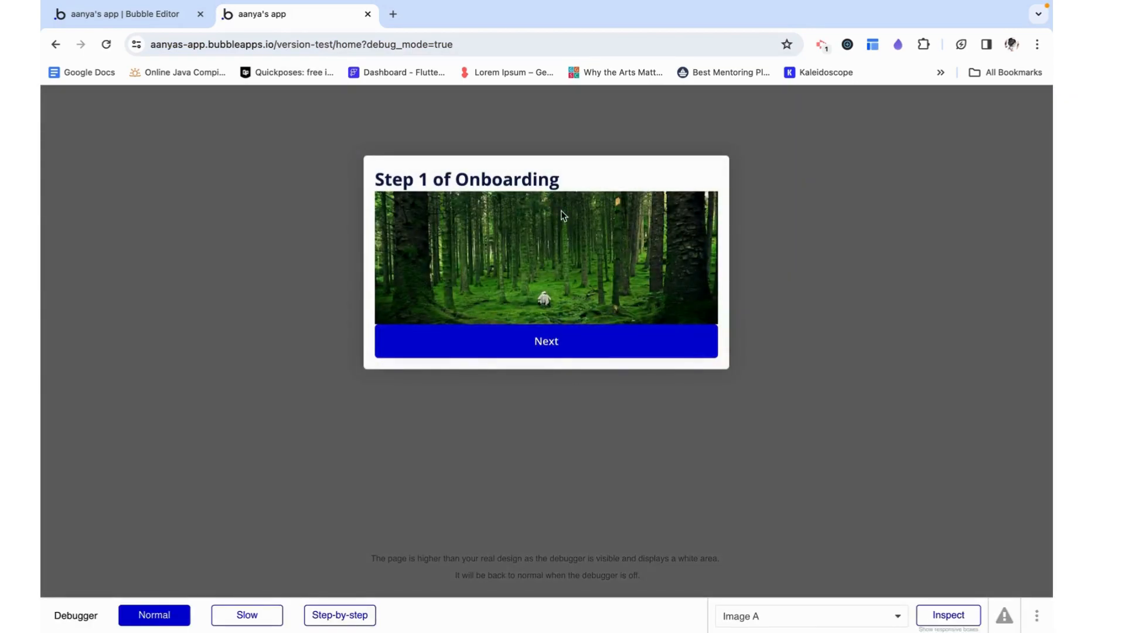
{"action": "left_click", "coordinate": [346, 614]}
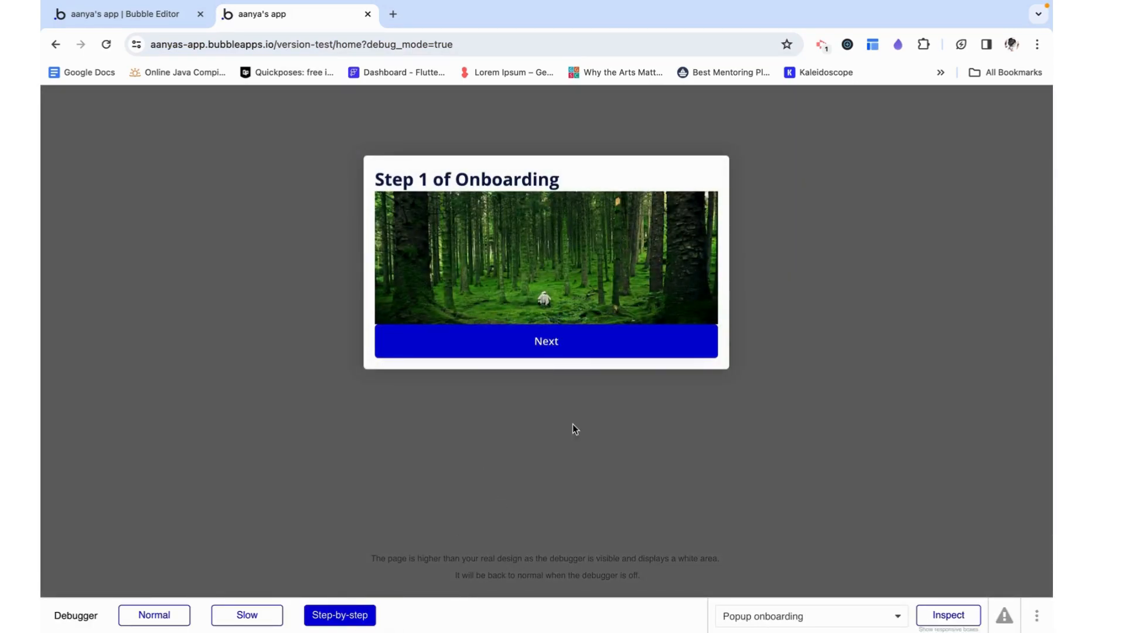
Advance the onboarding popup through all three steps in the preview, running each Next button workflow action in the debugger
{"action": "left_click", "coordinate": [558, 356]}
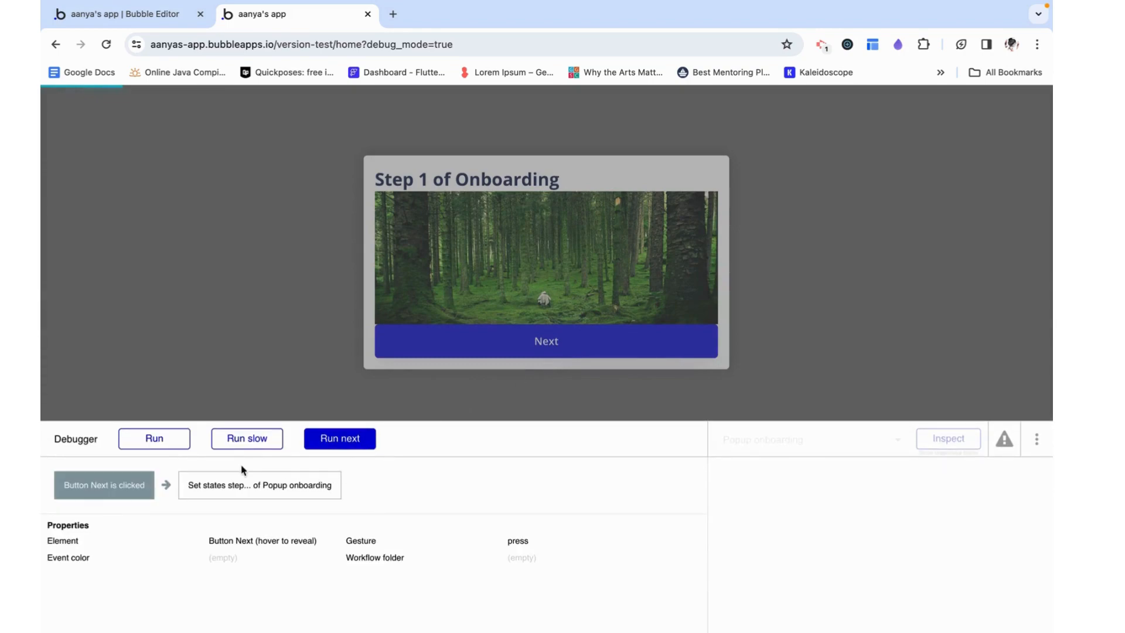
{"action": "left_click", "coordinate": [336, 446]}
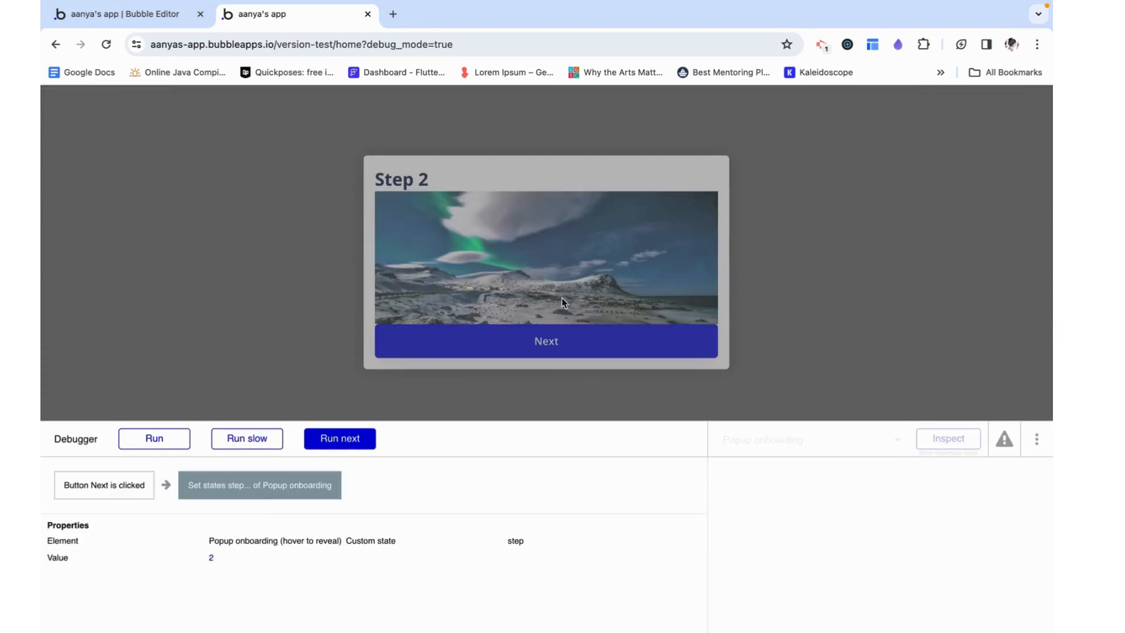
{"action": "left_click", "coordinate": [554, 342]}
{"action": "left_click", "coordinate": [355, 438]}
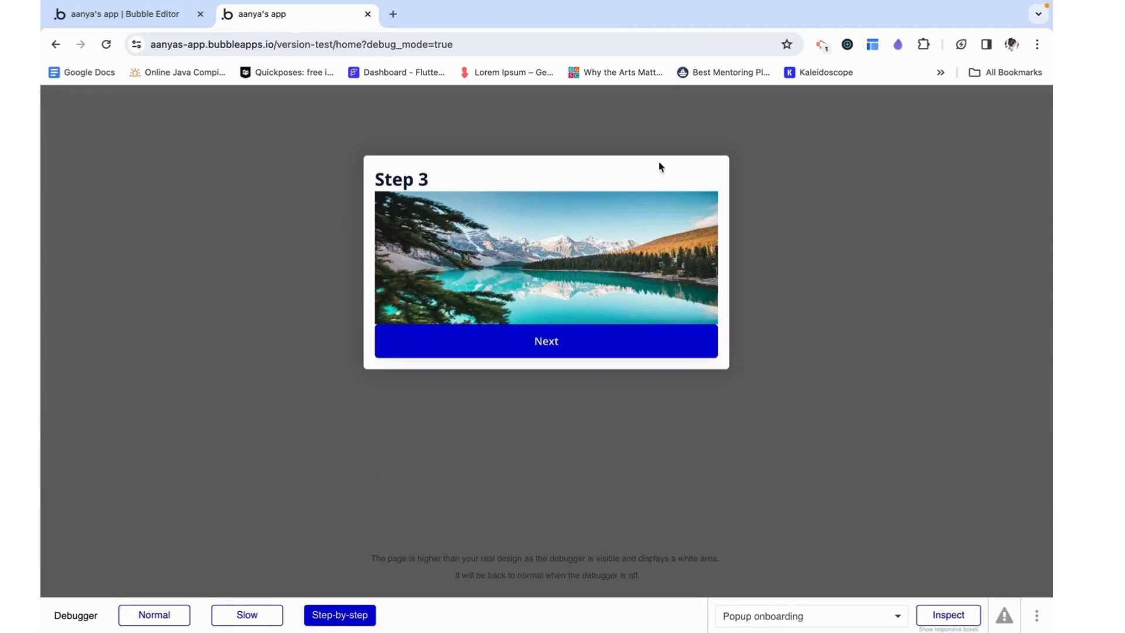
{"action": "left_click", "coordinate": [545, 346]}
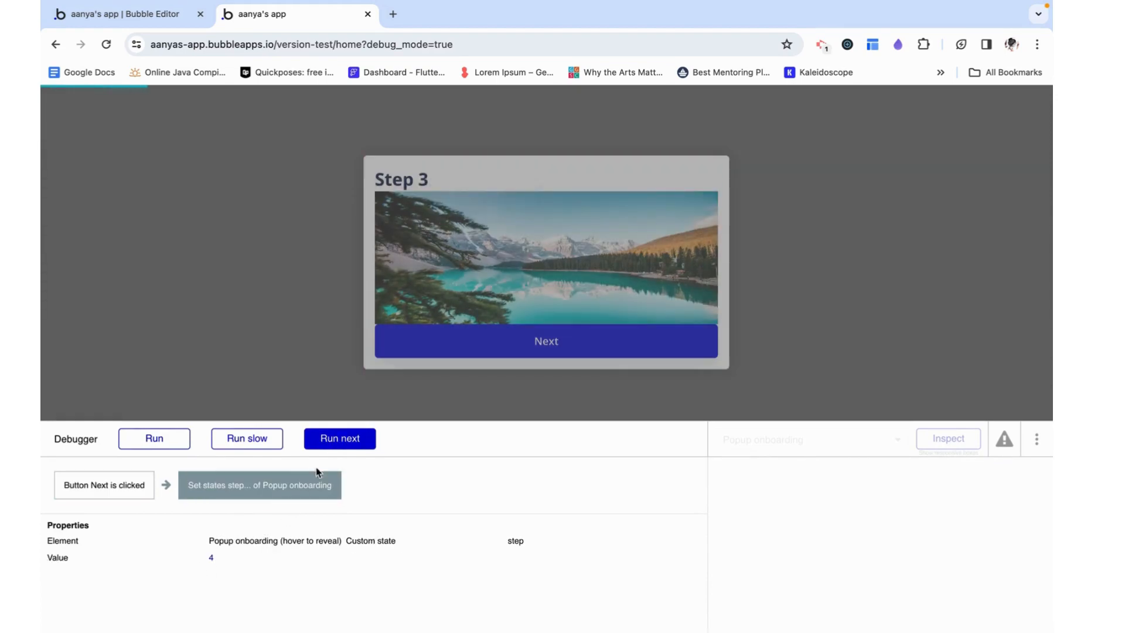
{"action": "left_click", "coordinate": [333, 440]}
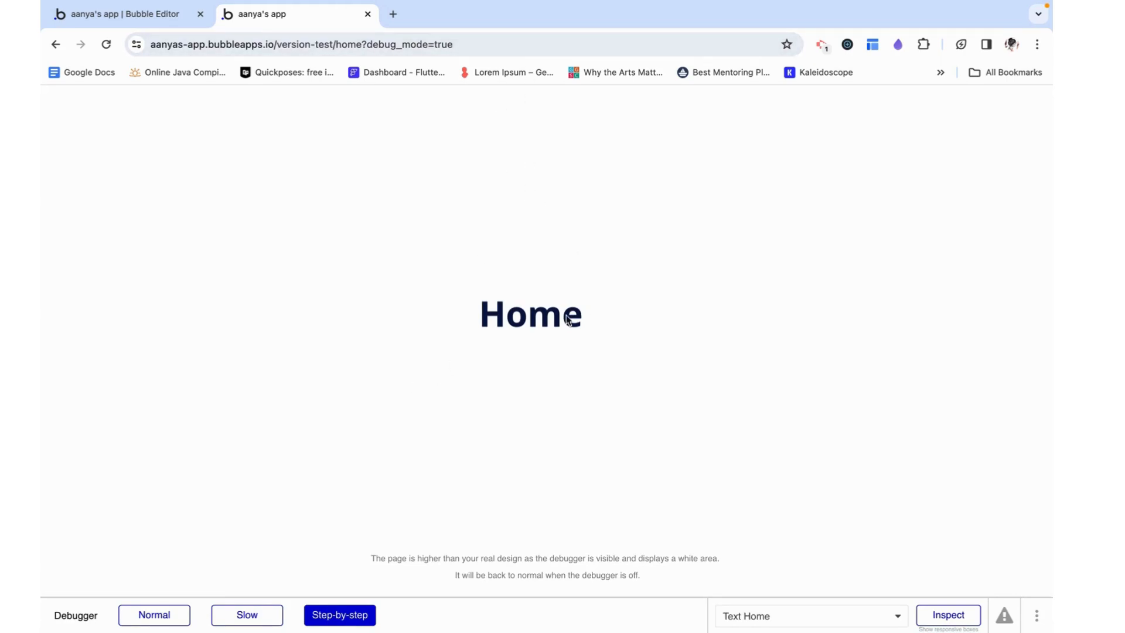
Rerun the home page preview with the debugger in Normal mode and advance the popup past its third step
{"action": "left_click", "coordinate": [86, 15]}
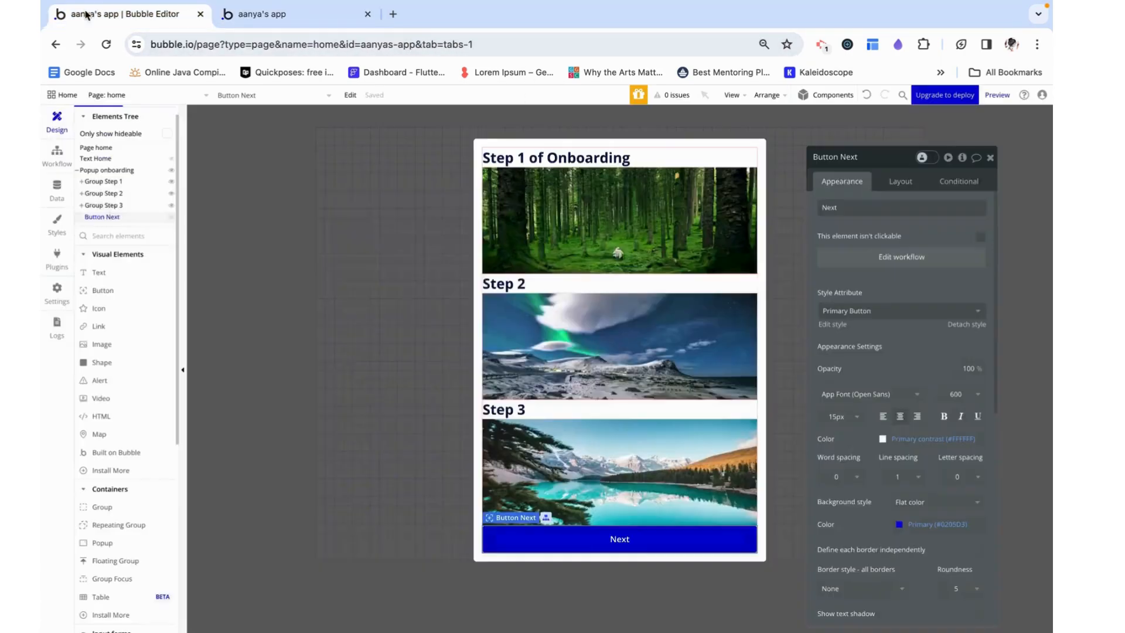
{"action": "left_click", "coordinate": [327, 10]}
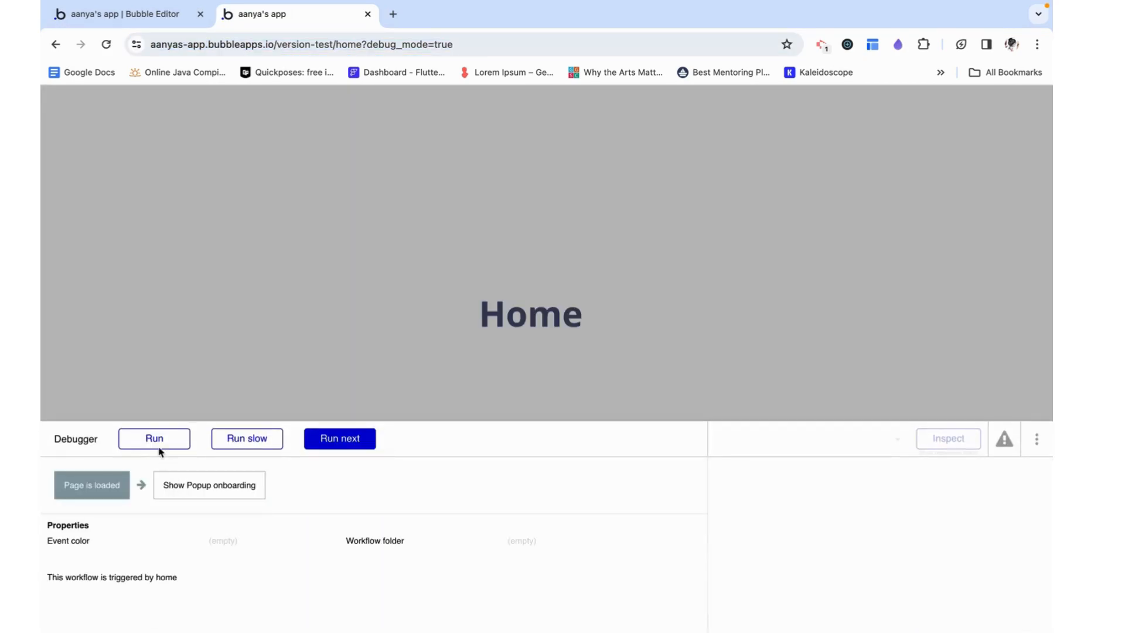
{"action": "left_click", "coordinate": [158, 447]}
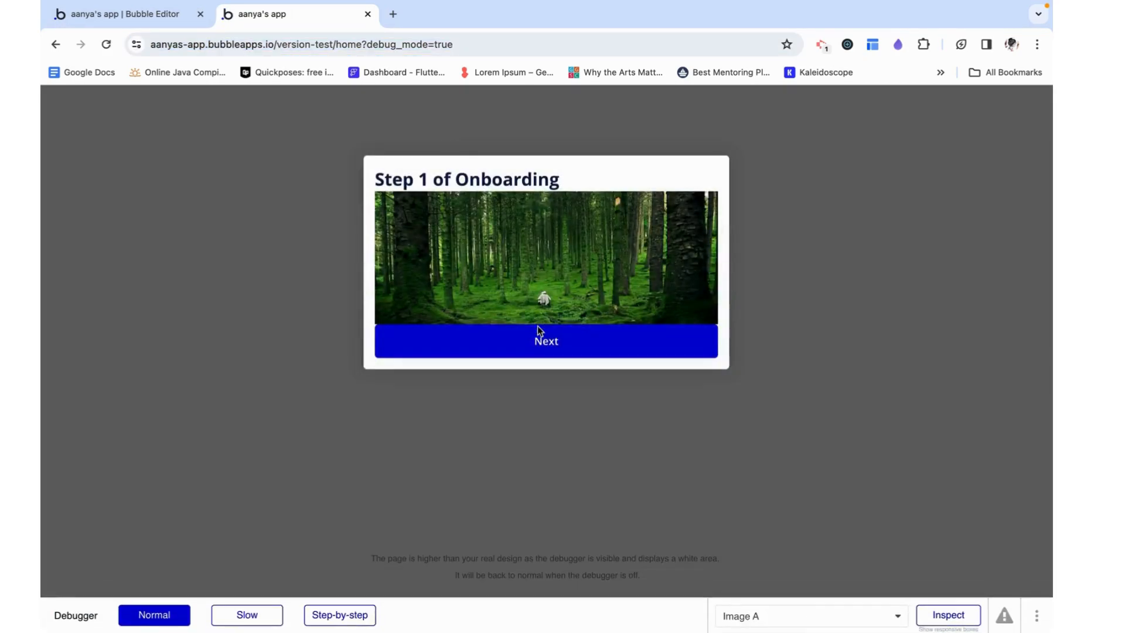
{"action": "left_click", "coordinate": [541, 336]}
{"action": "left_click", "coordinate": [540, 347]}
{"action": "left_click", "coordinate": [540, 347]}
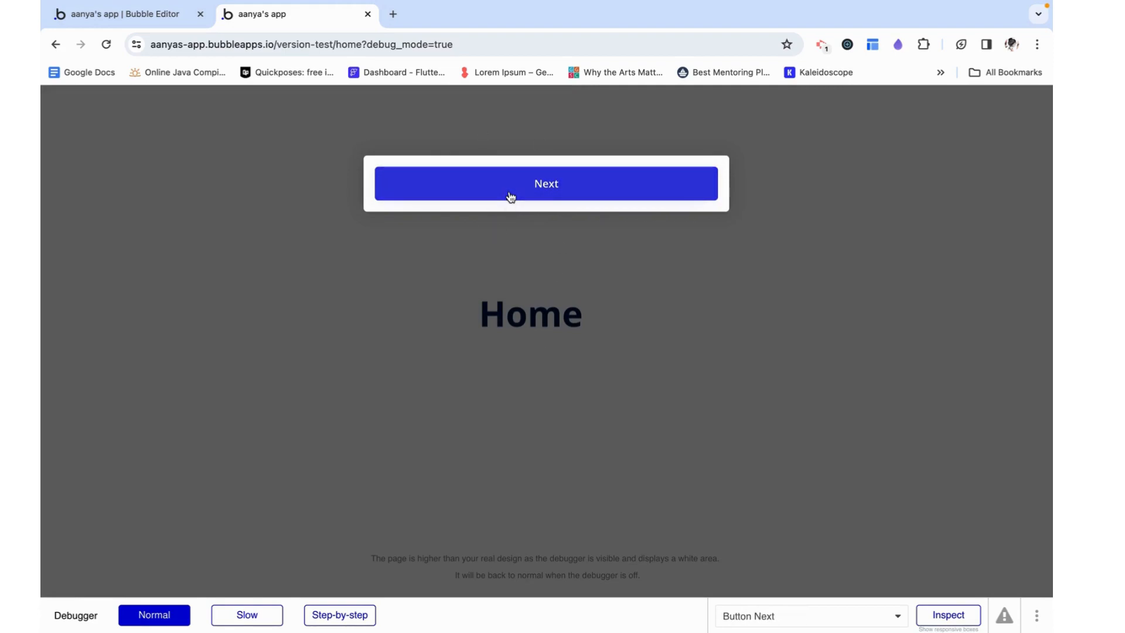
Return to the Bubble editor and add a condition to Button Next for when Popup onboarding's step is Group Step 3's number
{"action": "left_click", "coordinate": [126, 16]}
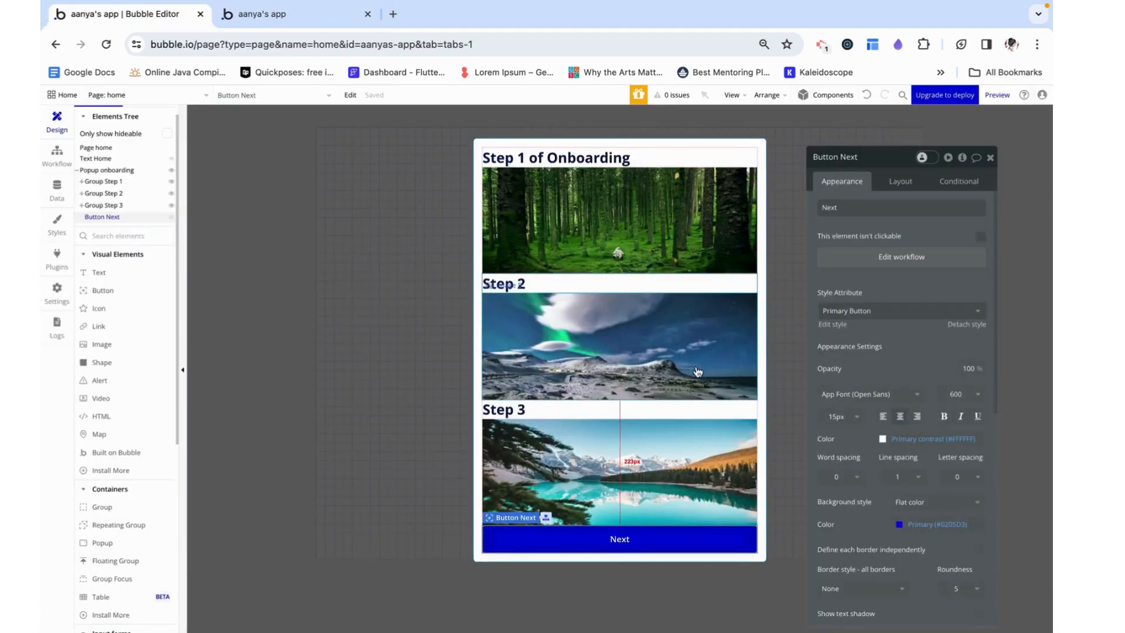
{"action": "left_click", "coordinate": [963, 183]}
{"action": "left_click", "coordinate": [881, 252]}
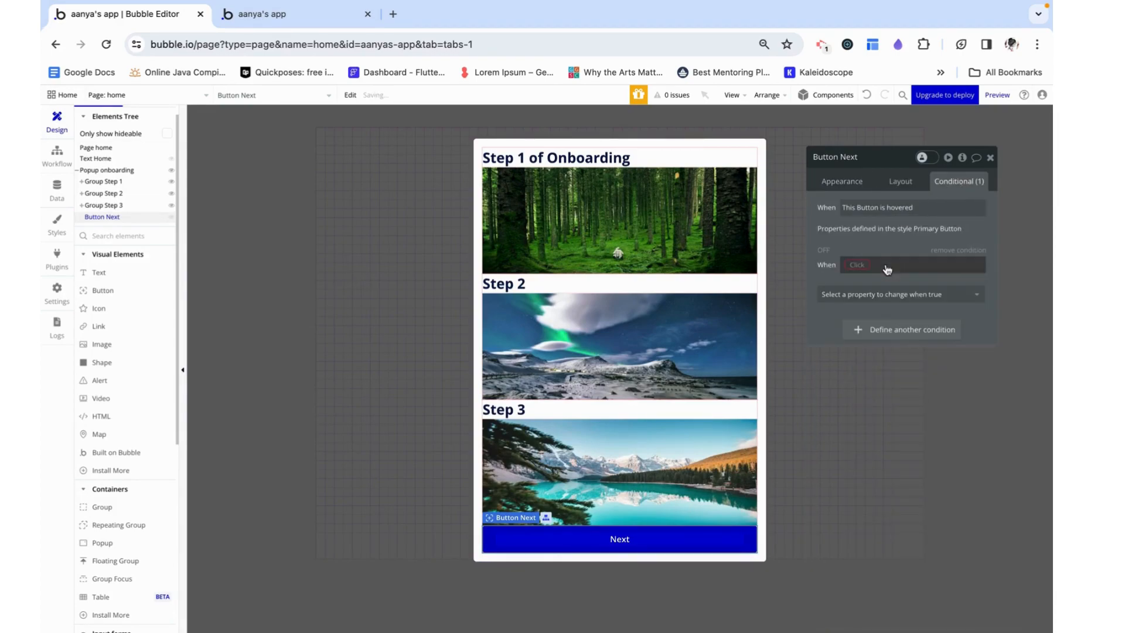
{"action": "left_click", "coordinate": [855, 266]}
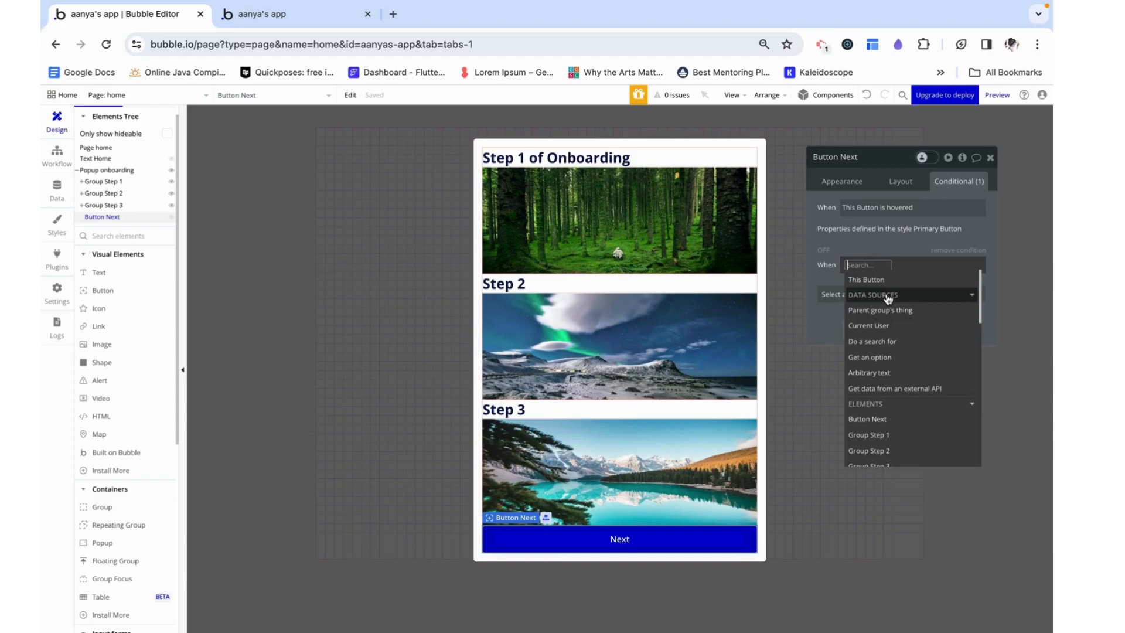
{"action": "type", "text": "popup"}
{"action": "left_click", "coordinate": [905, 284]}
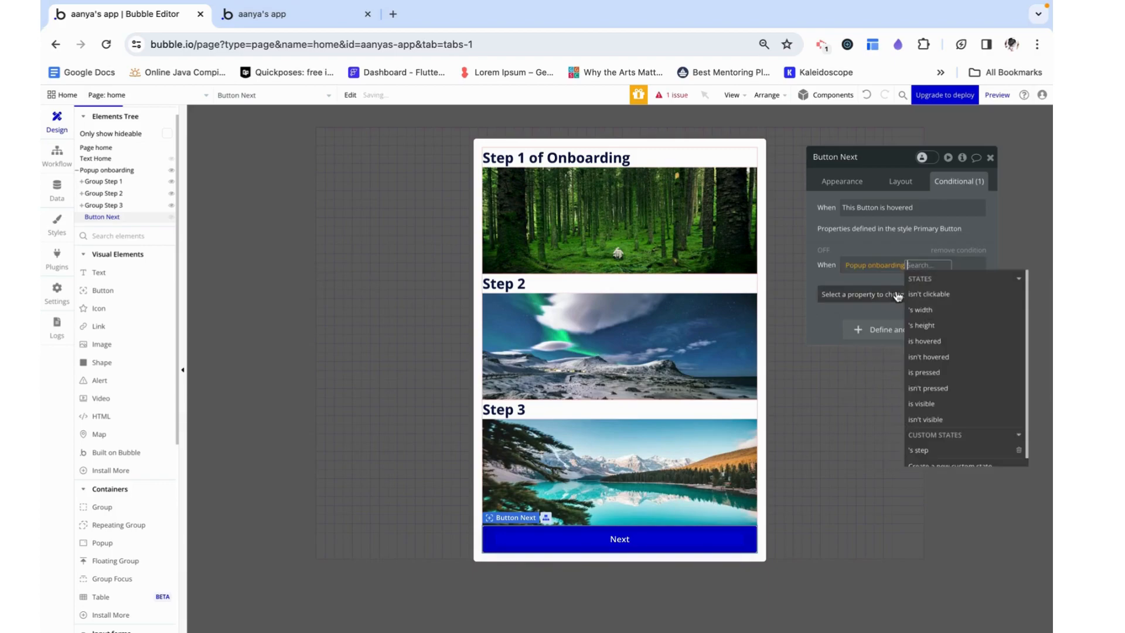
{"action": "left_click", "coordinate": [928, 450]}
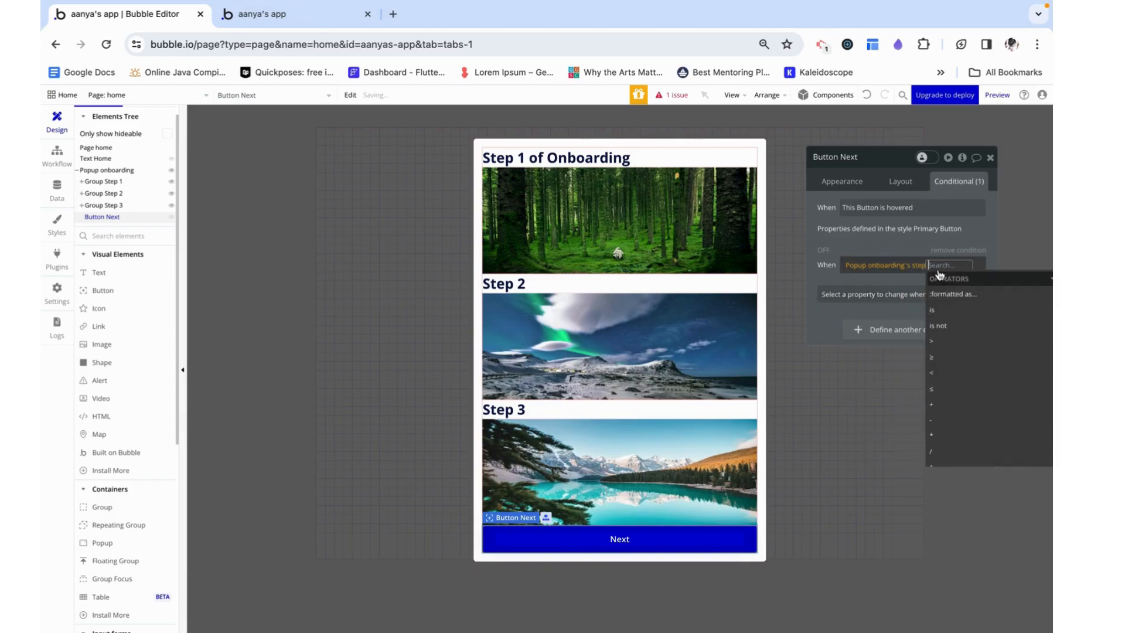
{"action": "left_click", "coordinate": [932, 310]}
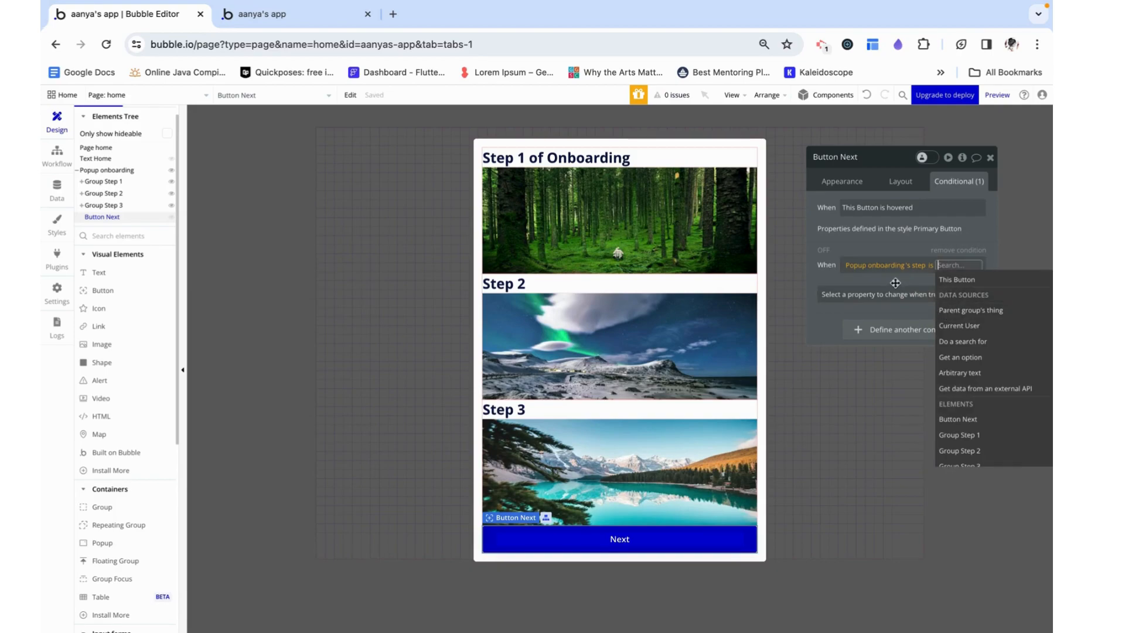
{"action": "type", "text": "3"}
{"action": "left_click", "coordinate": [965, 298]}
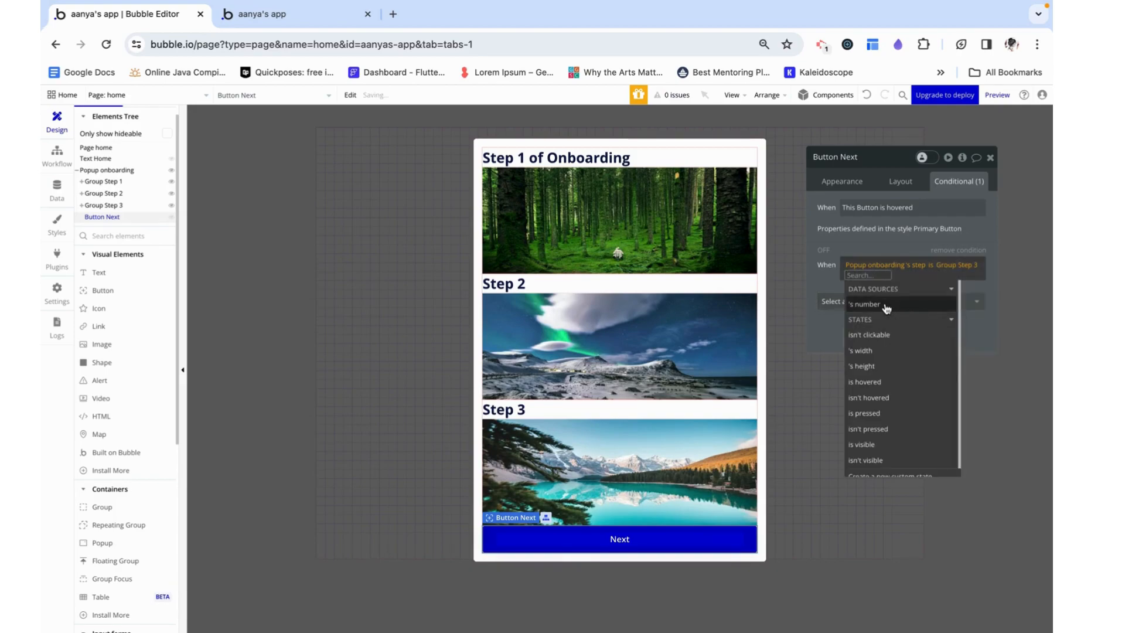
{"action": "left_click", "coordinate": [883, 288]}
Make the condition change the button's text to "Close" and close the button's properties
{"action": "left_click", "coordinate": [881, 300]}
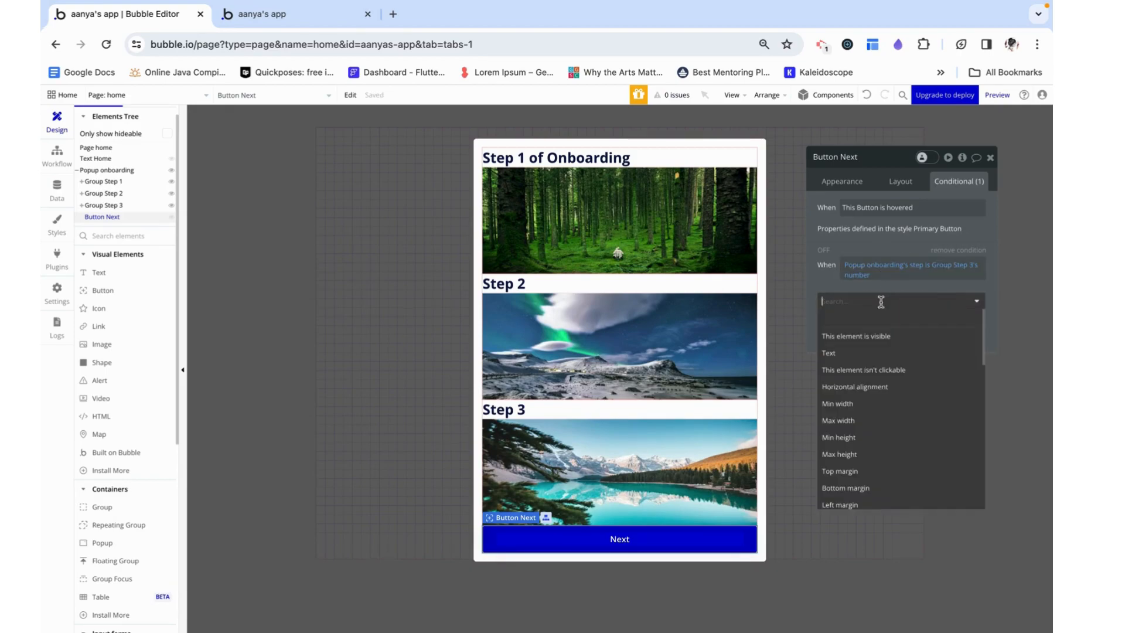
{"action": "left_click", "coordinate": [864, 356]}
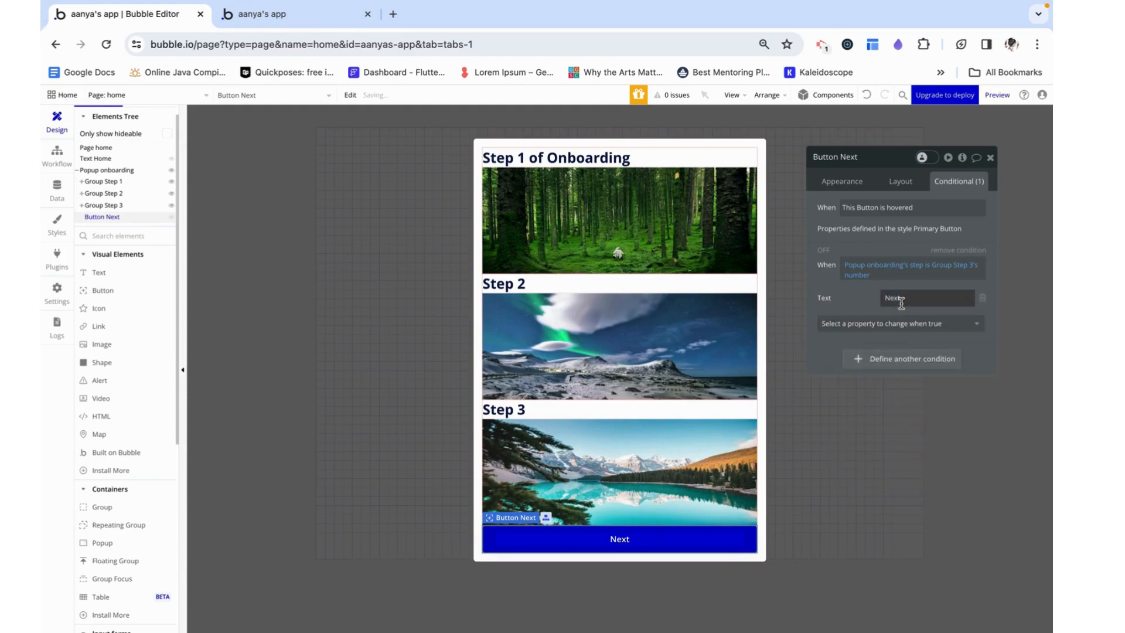
{"action": "double_click", "coordinate": [896, 298]}
{"action": "type", "text": "Close"}
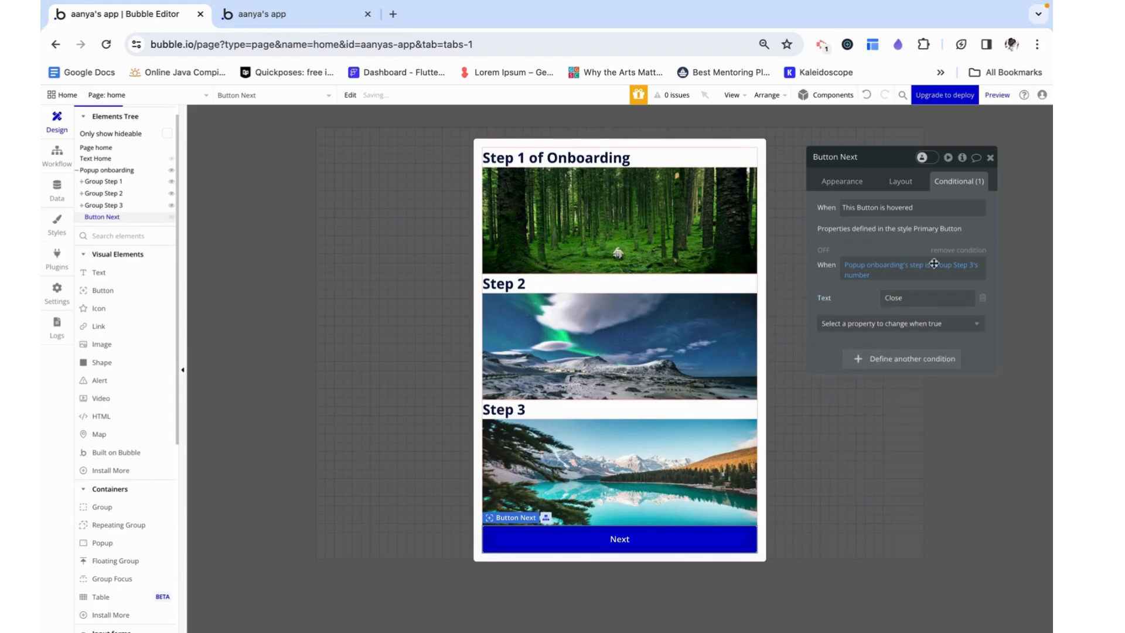
{"action": "left_click", "coordinate": [989, 157]}
Restrict the Next button's click workflow to run only when Popup onboarding's step is not Group Step 3's number
{"action": "left_click", "coordinate": [57, 155]}
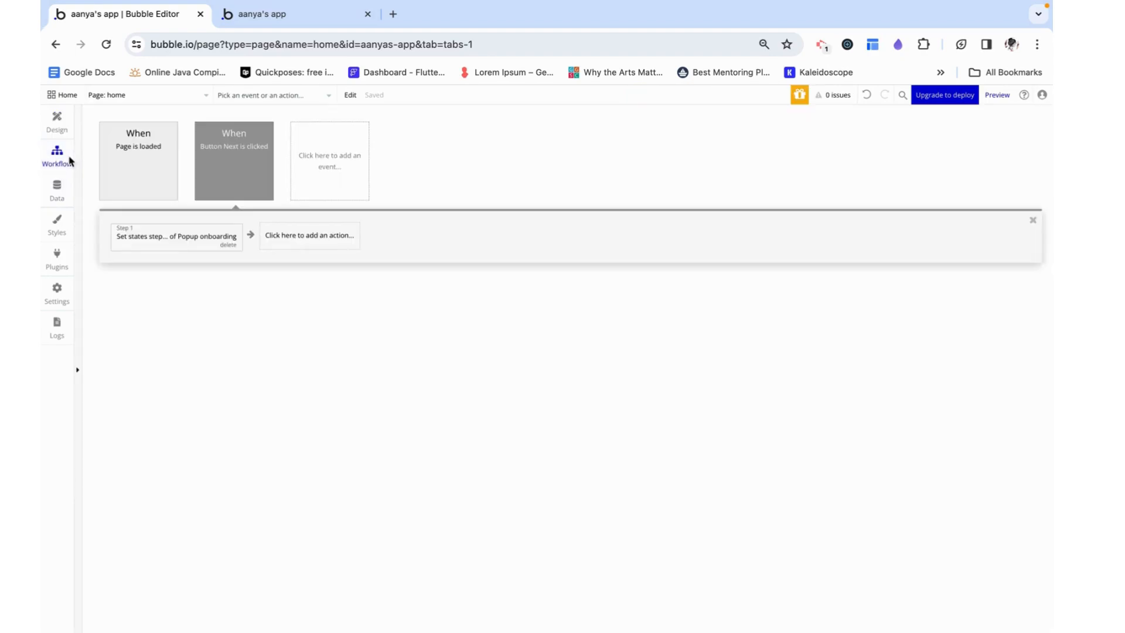
{"action": "left_click", "coordinate": [175, 237]}
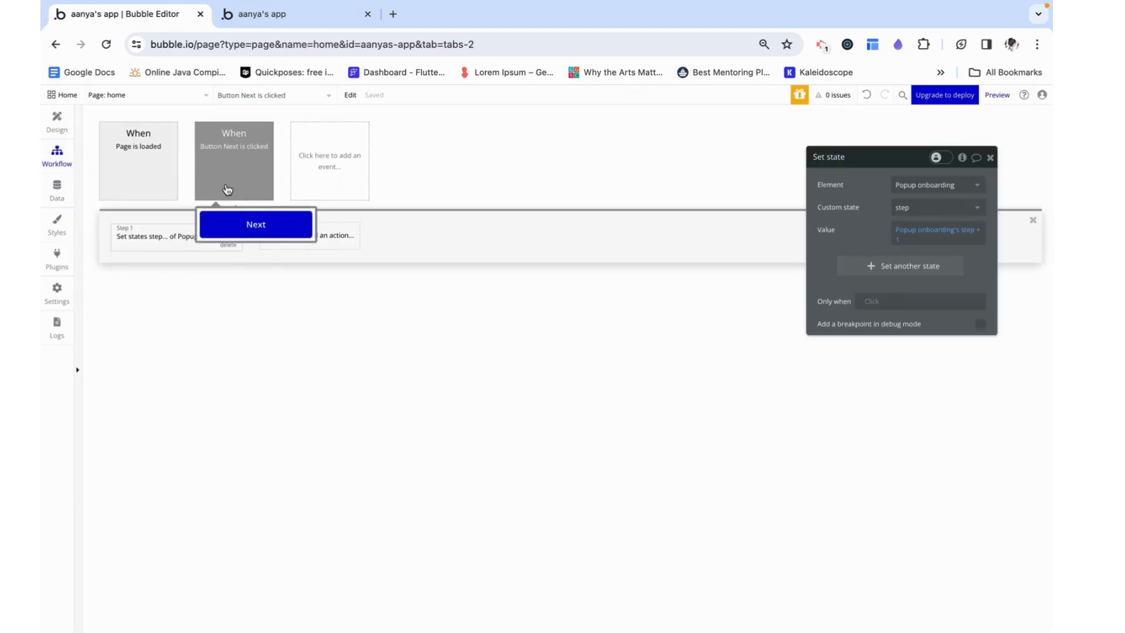
{"action": "left_click", "coordinate": [247, 154]}
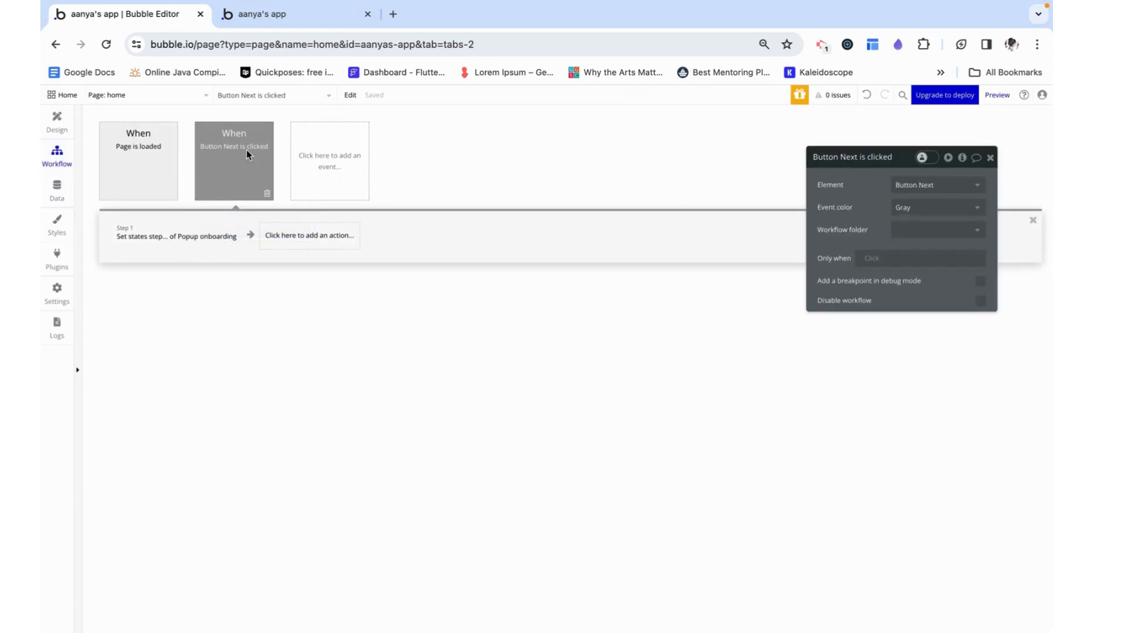
{"action": "left_click", "coordinate": [877, 258]}
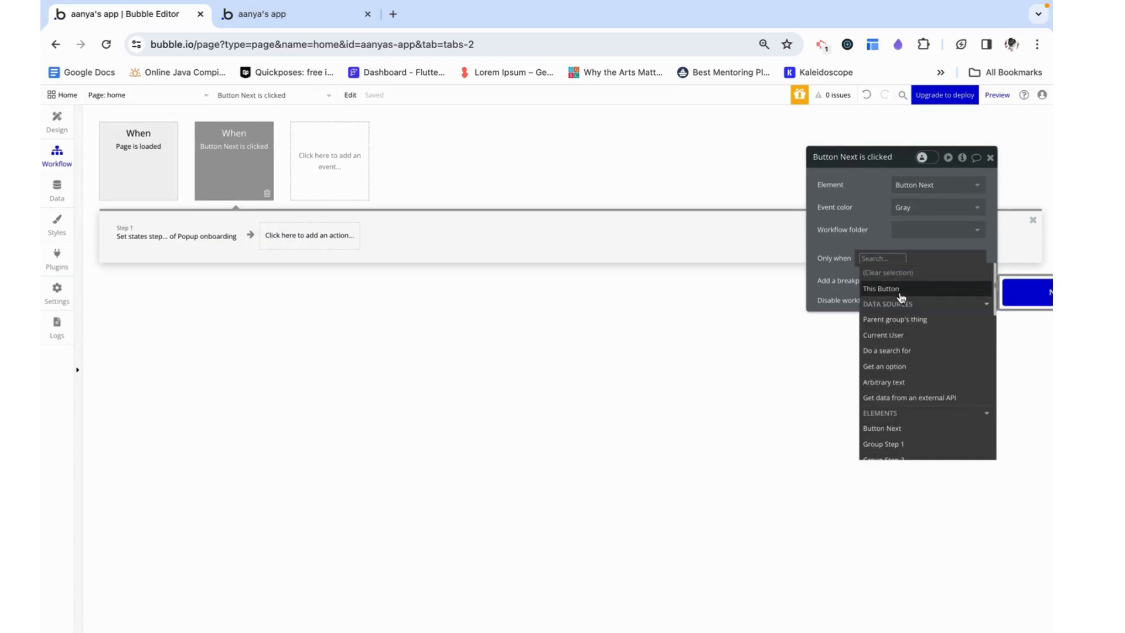
{"action": "type", "text": "pop"}
{"action": "left_click", "coordinate": [923, 290]}
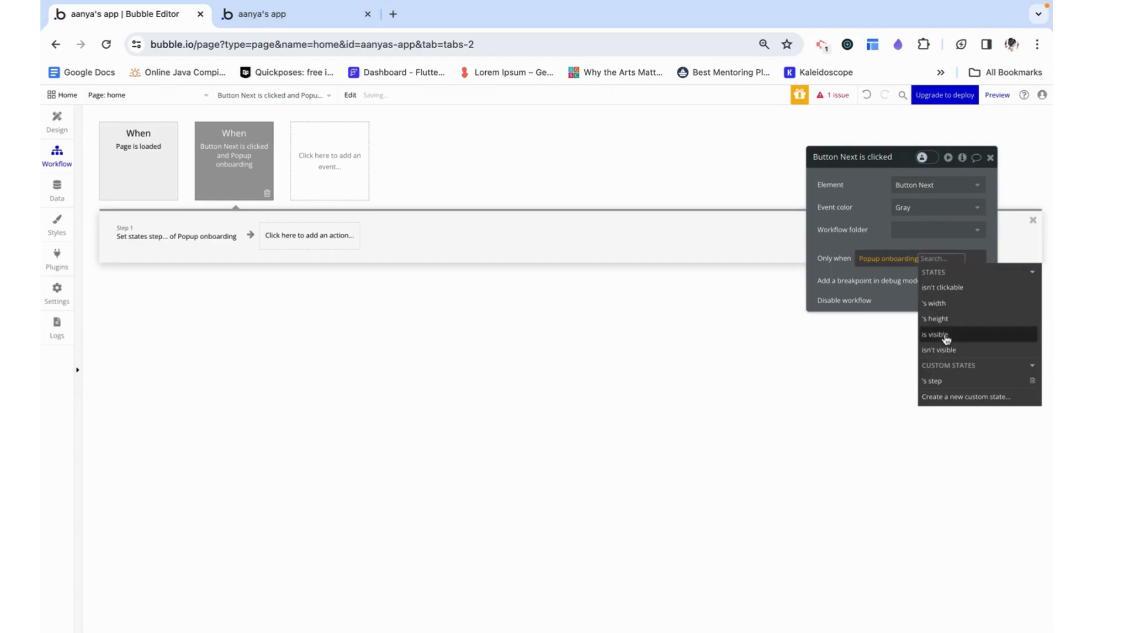
{"action": "left_click", "coordinate": [931, 380]}
{"action": "left_click", "coordinate": [881, 330]}
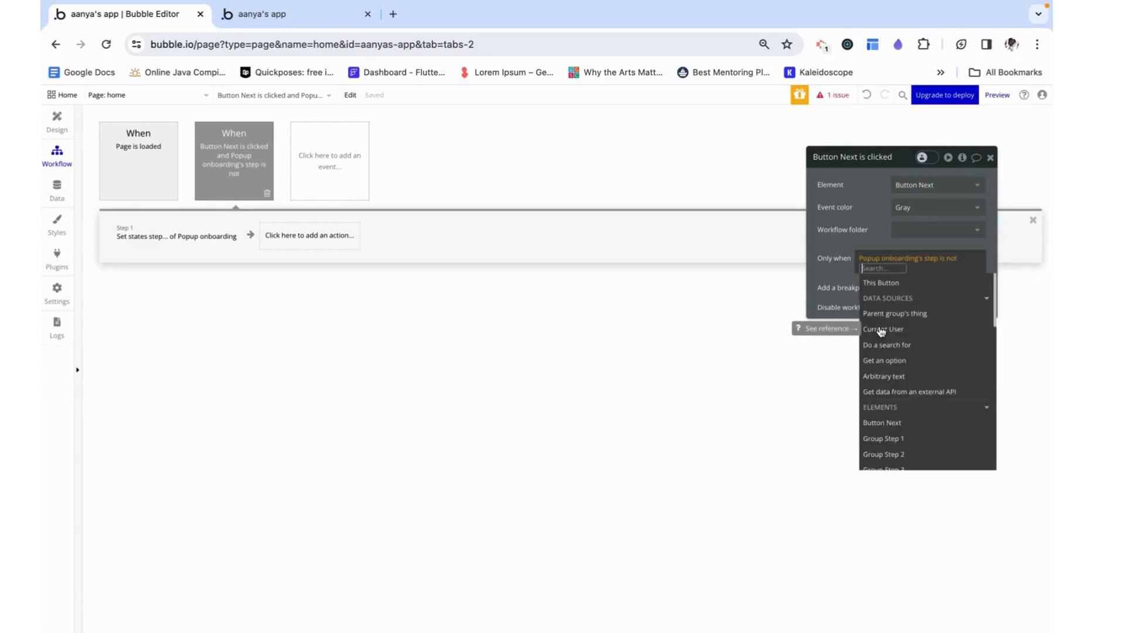
{"action": "scroll", "coordinate": [880, 331], "scroll_direction": "down", "scroll_amount": 2}
{"action": "left_click", "coordinate": [885, 359]}
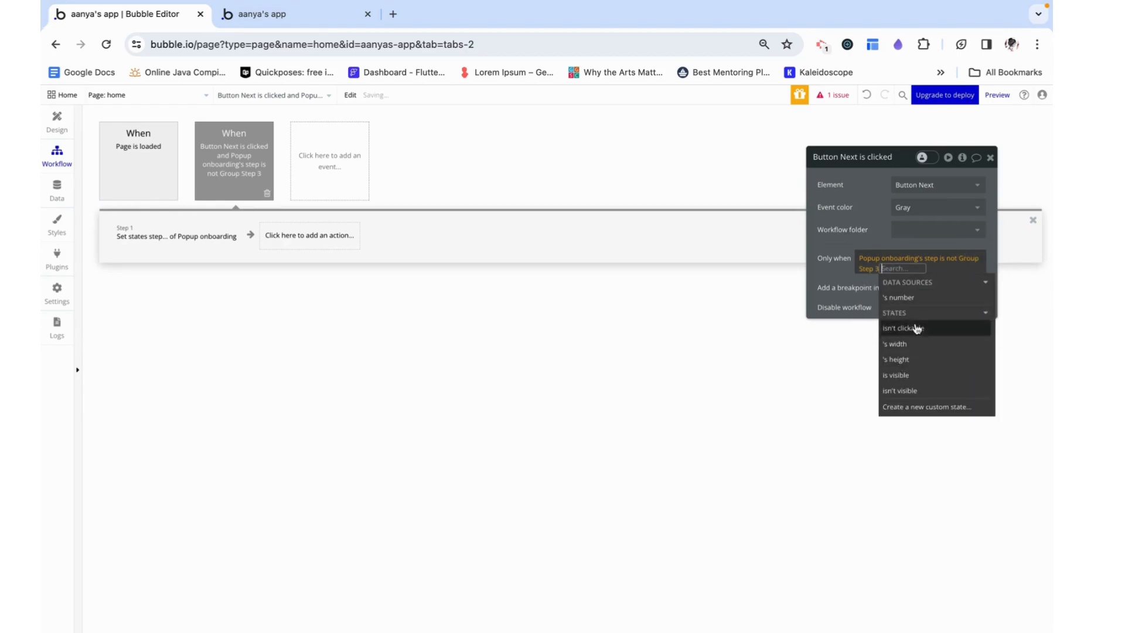
{"action": "left_click", "coordinate": [898, 297]}
{"action": "left_click", "coordinate": [990, 157]}
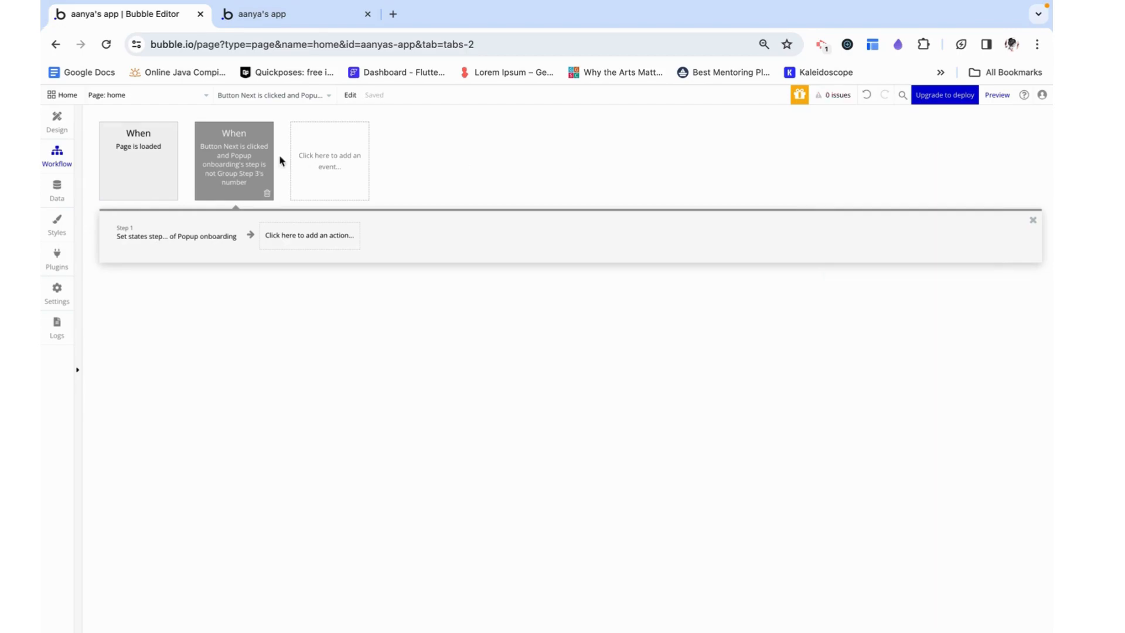
Duplicate the Next button's click event and set the copy's condition to Popup onboarding's step is Group Step 3's number
{"action": "right_click", "coordinate": [204, 166]}
{"action": "left_click", "coordinate": [241, 227]}
{"action": "right_click", "coordinate": [240, 154]}
{"action": "left_click", "coordinate": [265, 227]}
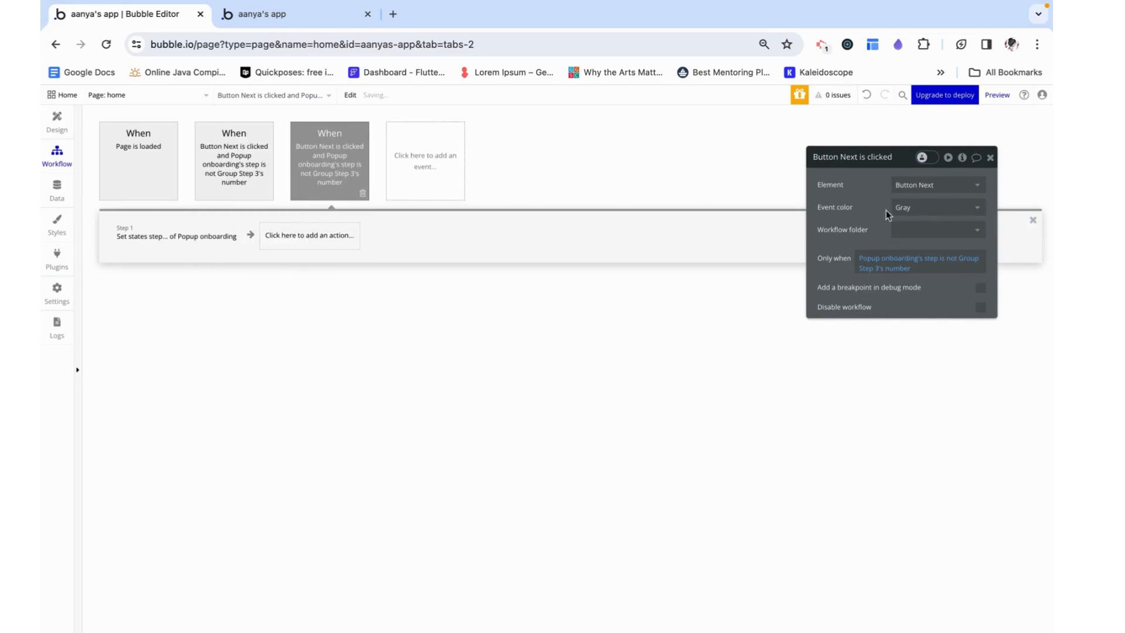
{"action": "left_click", "coordinate": [949, 265]}
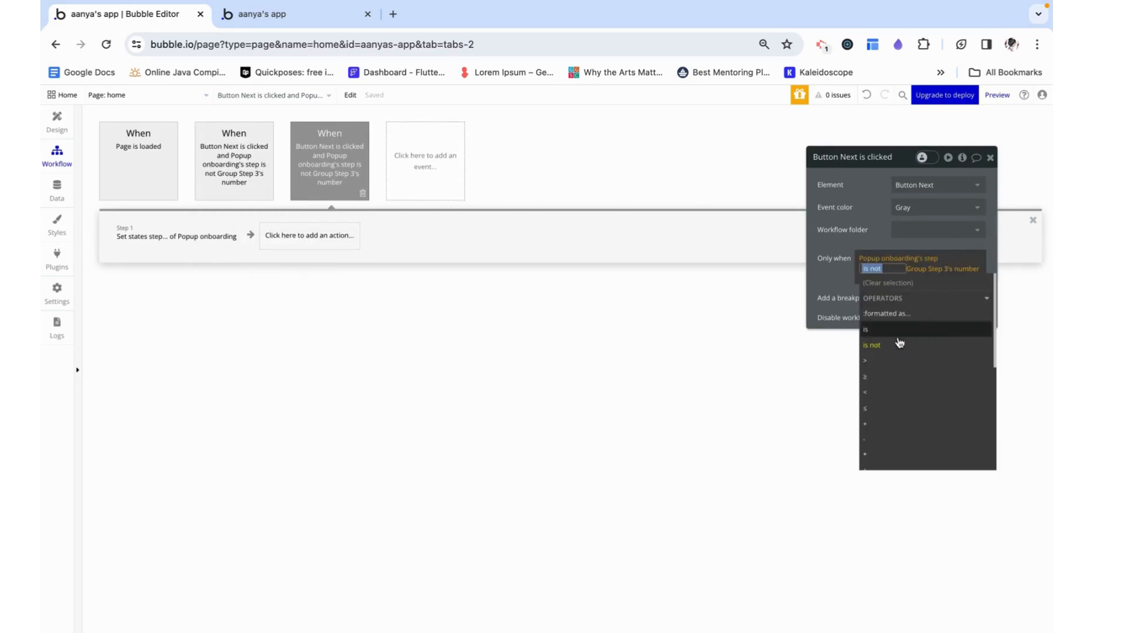
{"action": "left_click", "coordinate": [879, 334]}
{"action": "left_click", "coordinate": [874, 237]}
Replace the Set state action in the step-is-Group-Step-3 workflow with a Hide action for Popup onboarding
{"action": "left_click", "coordinate": [173, 238]}
{"action": "left_click", "coordinate": [225, 248]}
{"action": "left_click", "coordinate": [160, 246]}
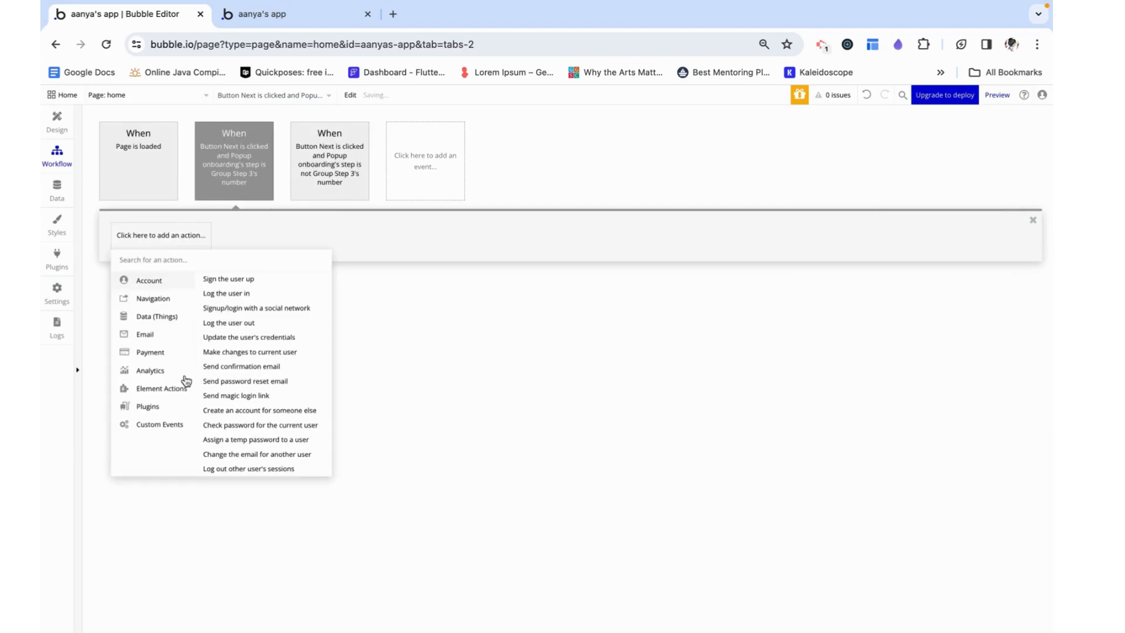
{"action": "mouse_move", "coordinate": [186, 388]}
{"action": "left_click", "coordinate": [285, 291]}
{"action": "left_click", "coordinate": [938, 184]}
{"action": "left_click", "coordinate": [902, 202]}
{"action": "left_click", "coordinate": [990, 157]}
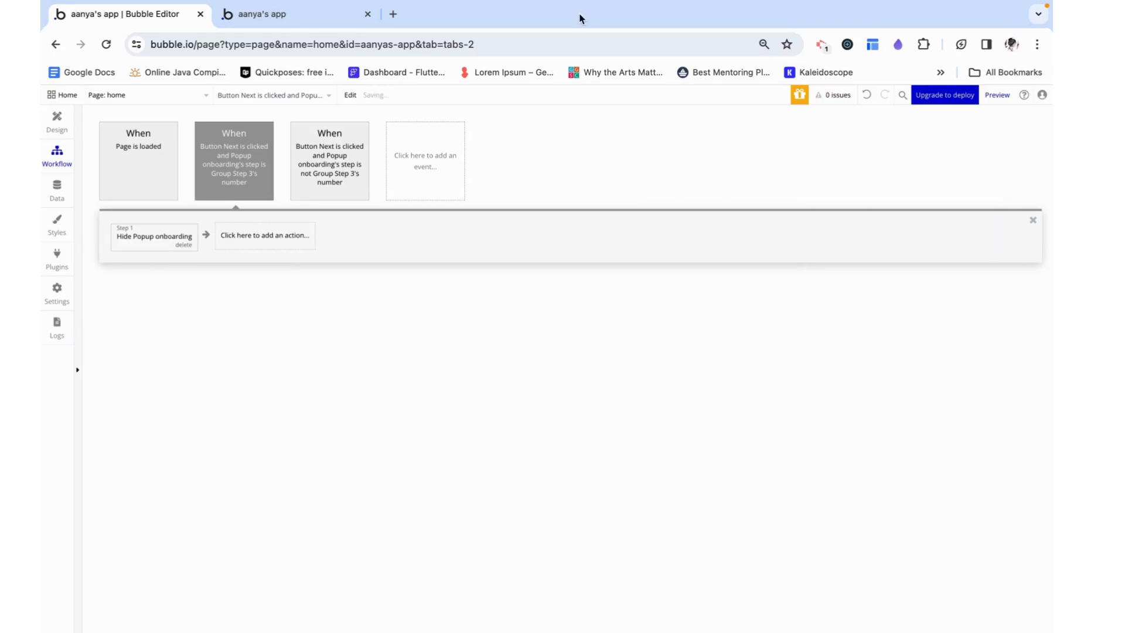
Reload the home page preview and test the popup from the first step through closing it on the third
{"action": "left_click", "coordinate": [314, 17]}
{"action": "left_click", "coordinate": [308, 44]}
{"action": "key", "text": "Return"}
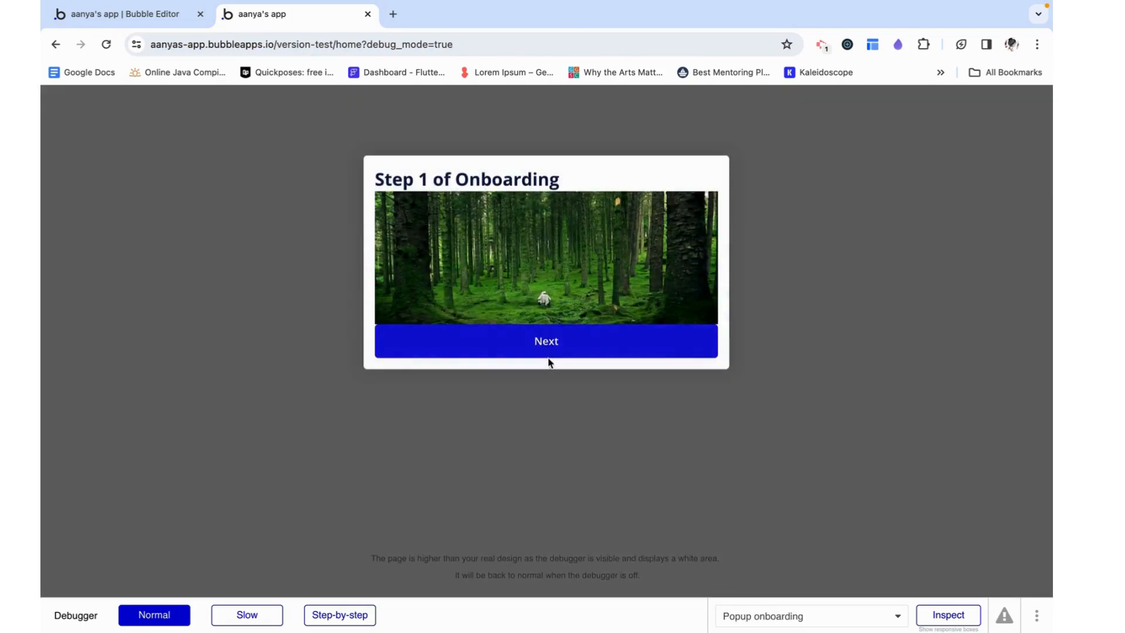
{"action": "left_click", "coordinate": [548, 354]}
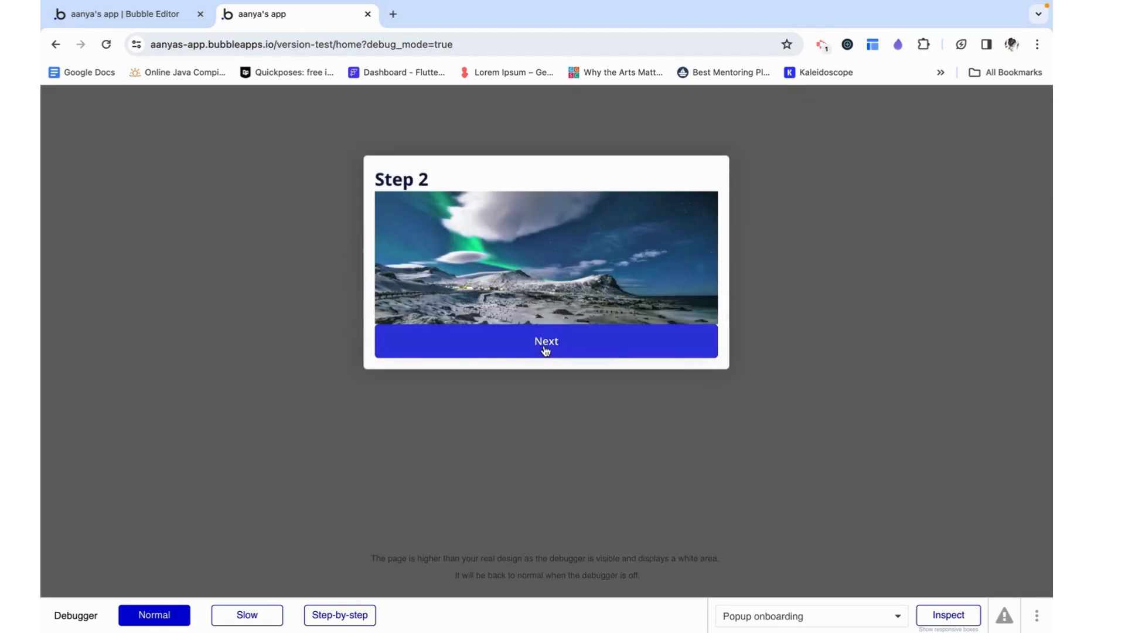
{"action": "left_click", "coordinate": [544, 350]}
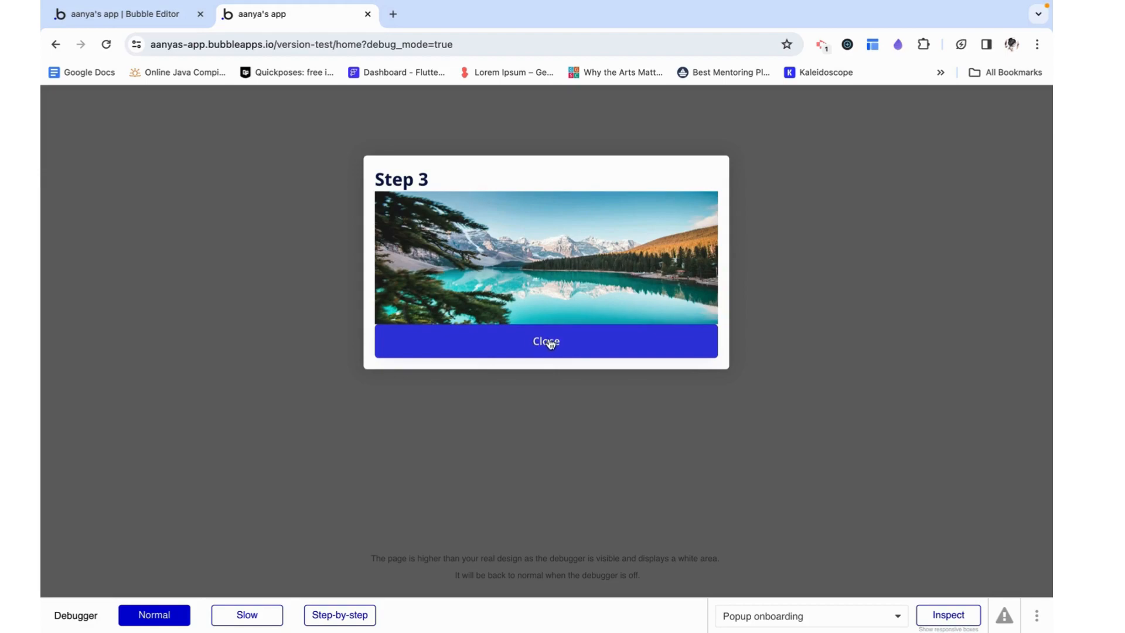
{"action": "left_click", "coordinate": [548, 344]}
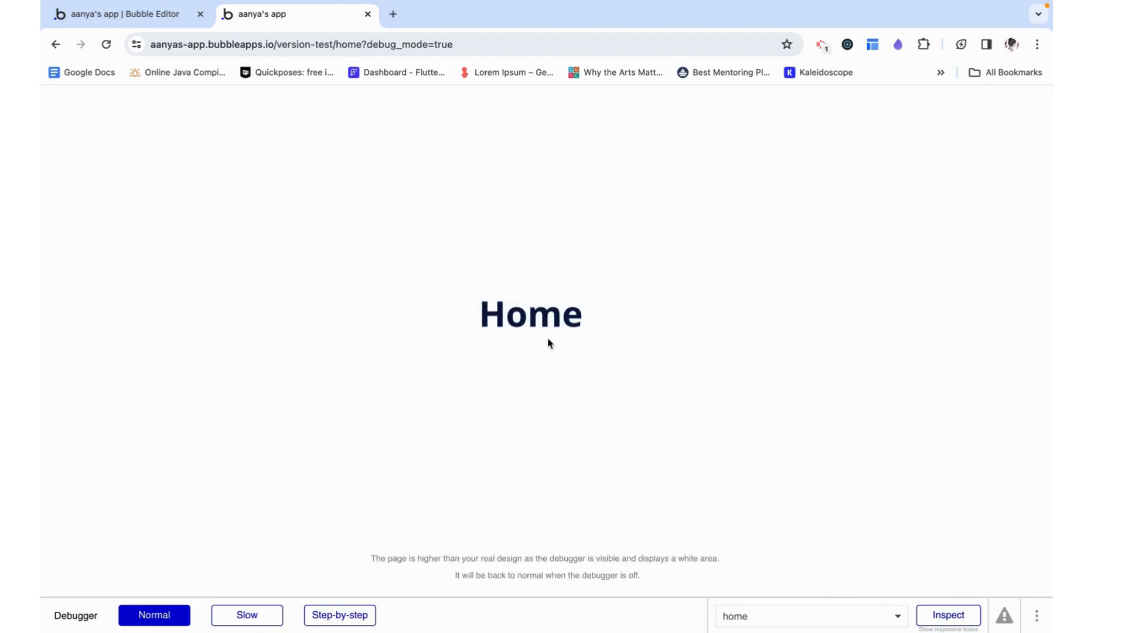
Return to the Bubble editor and open the workflows of the signup_login page
{"action": "left_click", "coordinate": [123, 19]}
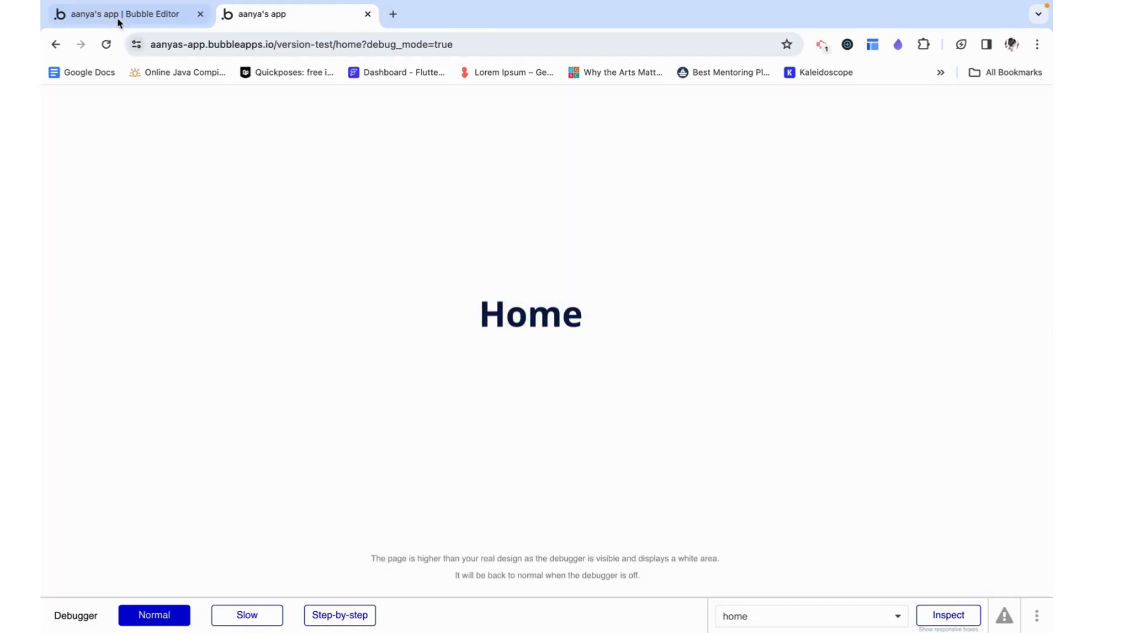
{"action": "left_click", "coordinate": [57, 121]}
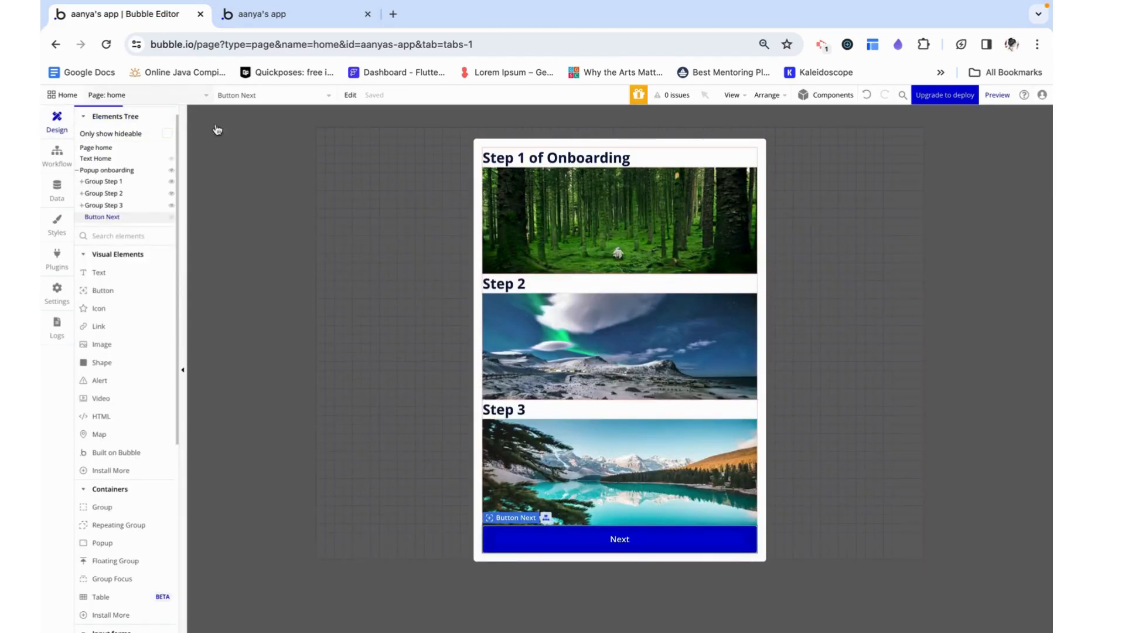
{"action": "left_click", "coordinate": [354, 218]}
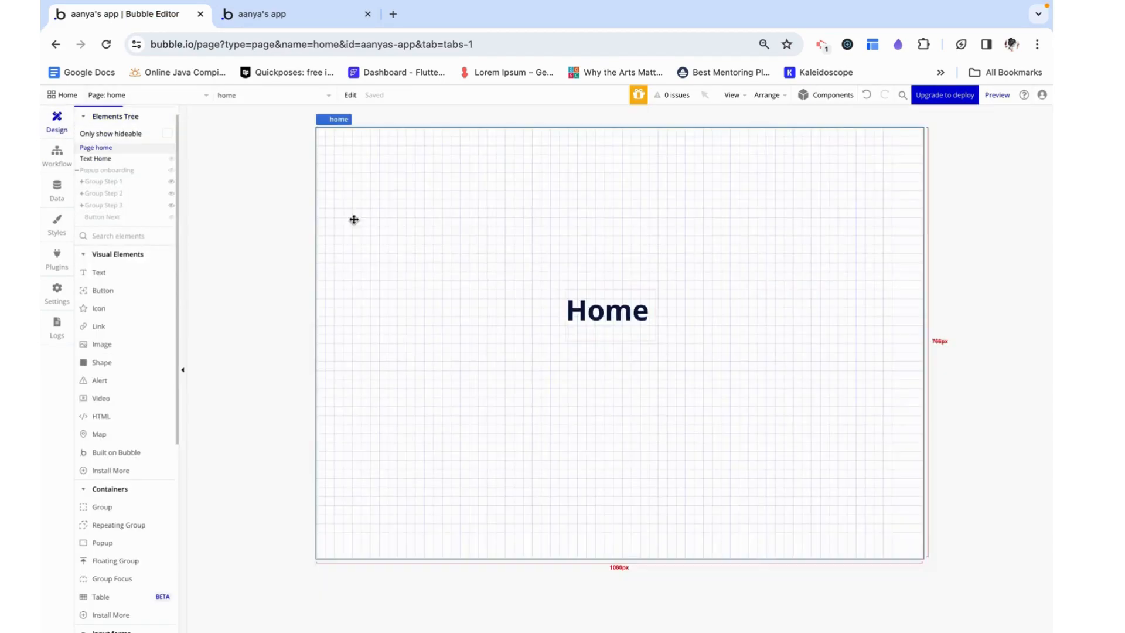
{"action": "left_click", "coordinate": [142, 97]}
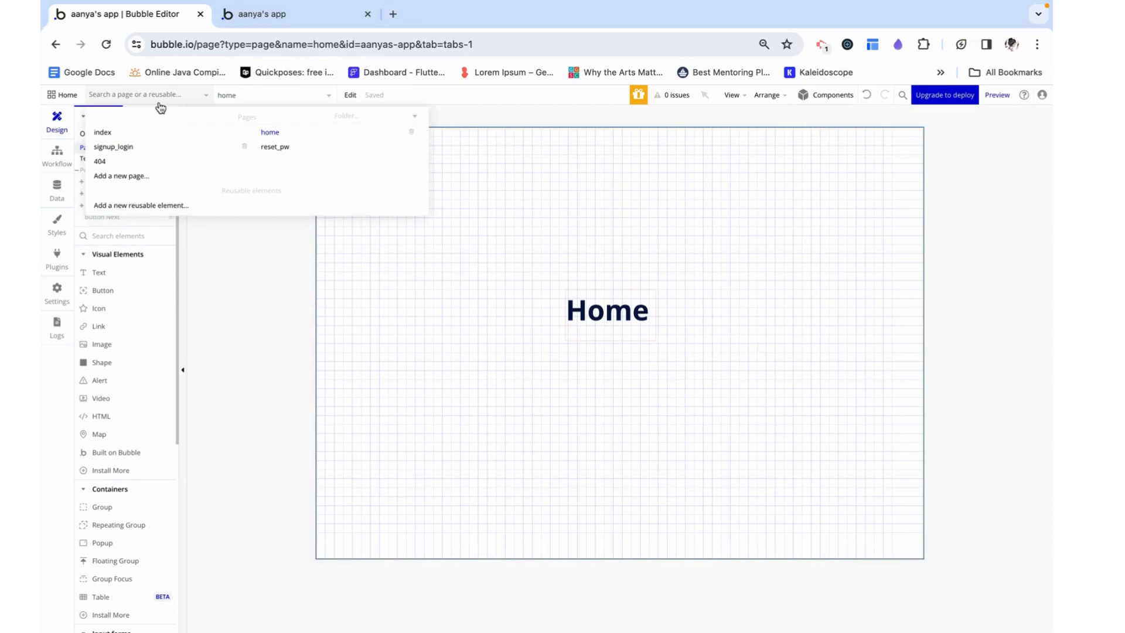
{"action": "left_click", "coordinate": [142, 133]}
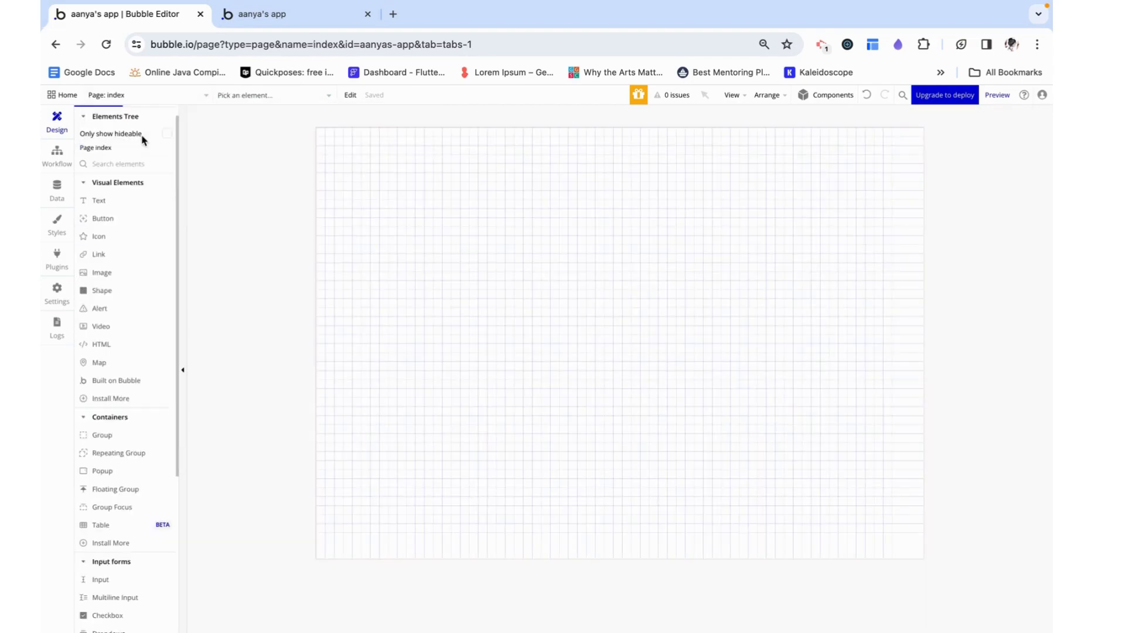
{"action": "left_click", "coordinate": [148, 95]}
{"action": "left_click", "coordinate": [148, 148]}
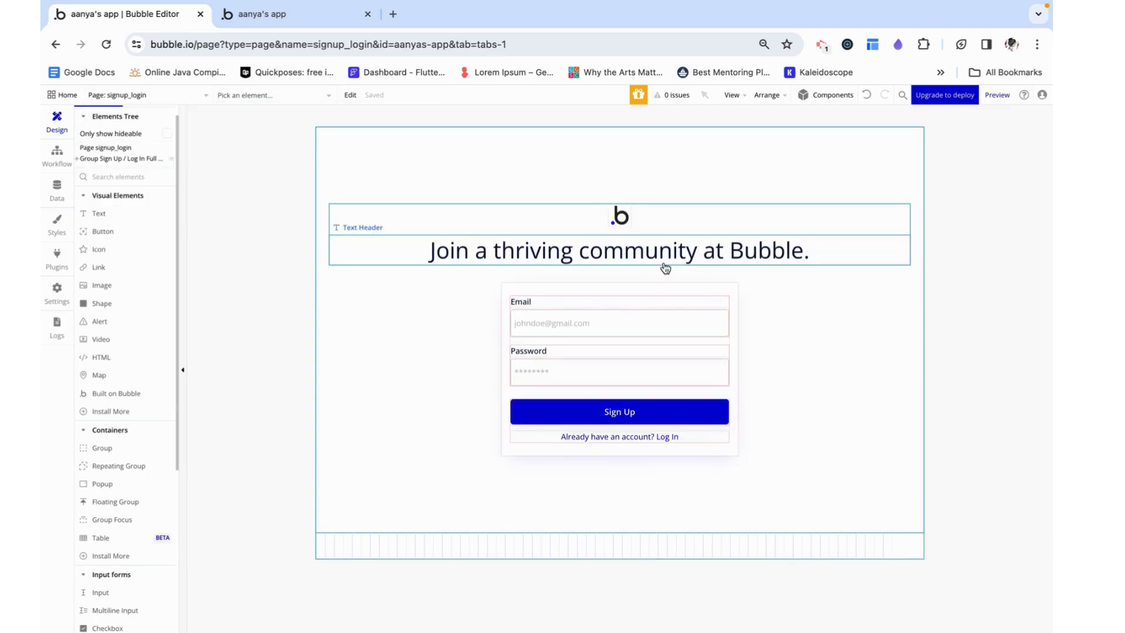
{"action": "left_click", "coordinate": [57, 153]}
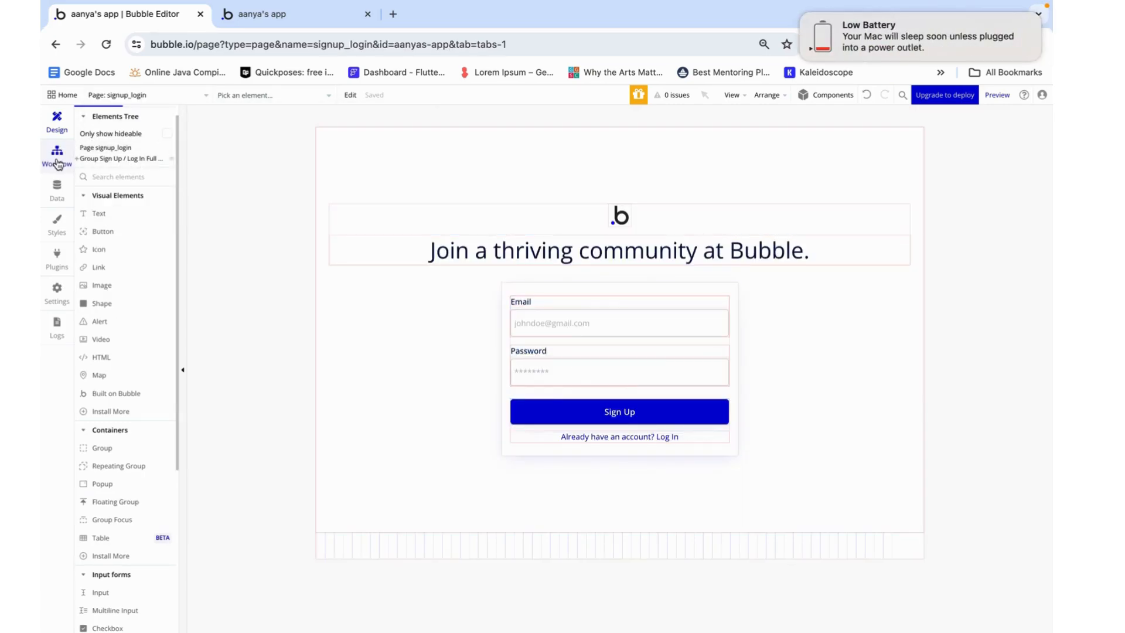
{"action": "left_click", "coordinate": [798, 19]}
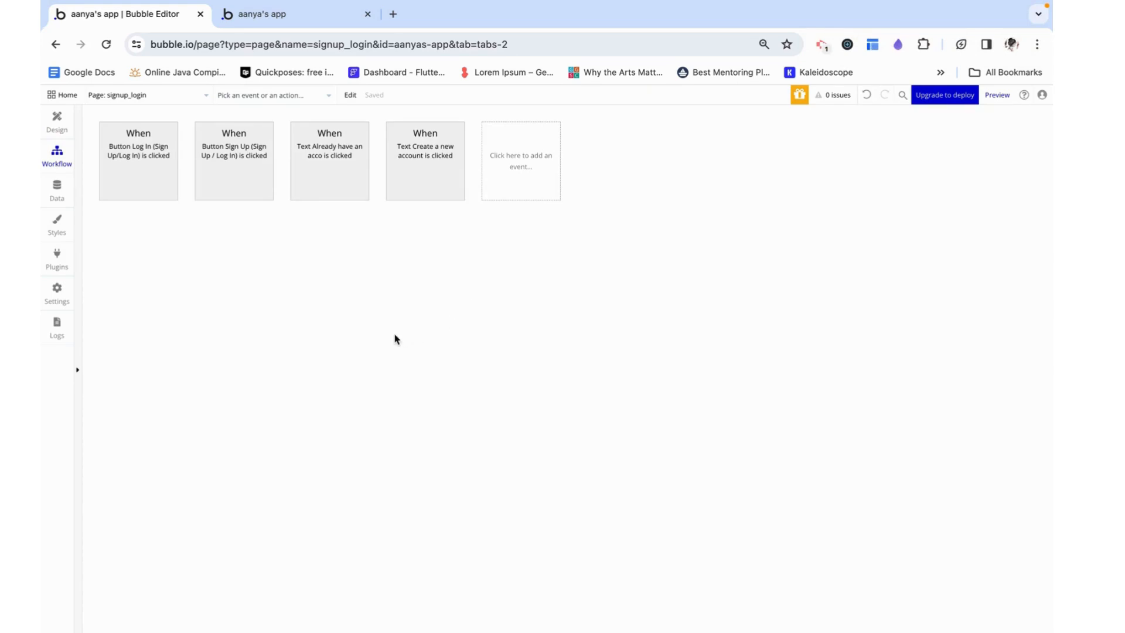
Examine the actions run by the Sign Up and Log In button click workflows on the signup_login page
{"action": "left_click", "coordinate": [234, 164]}
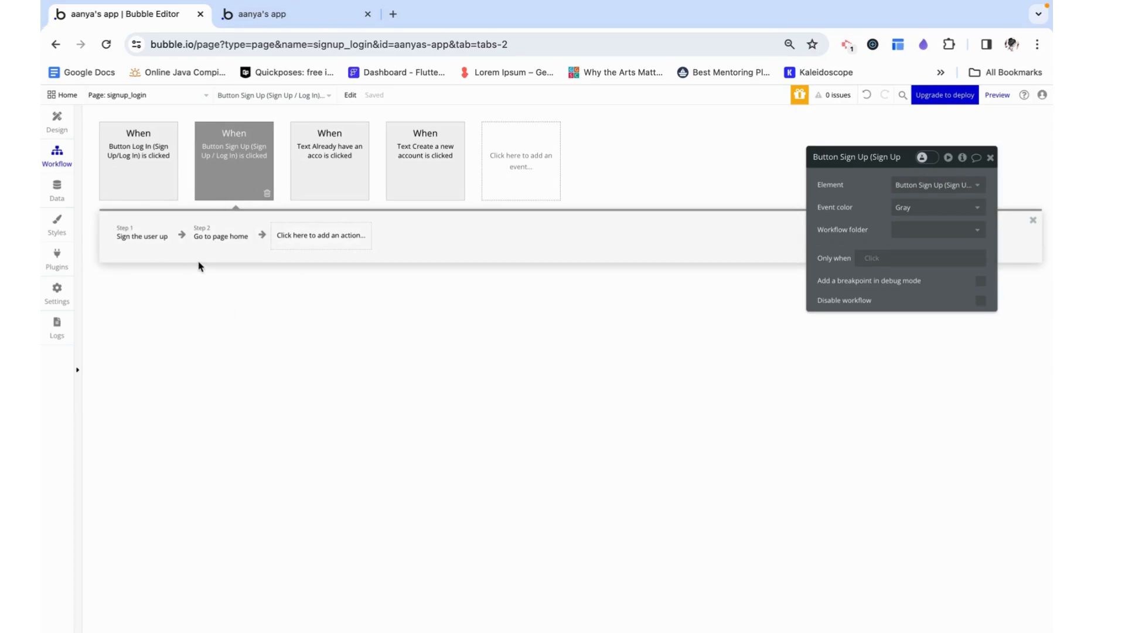
{"action": "left_click", "coordinate": [320, 236]}
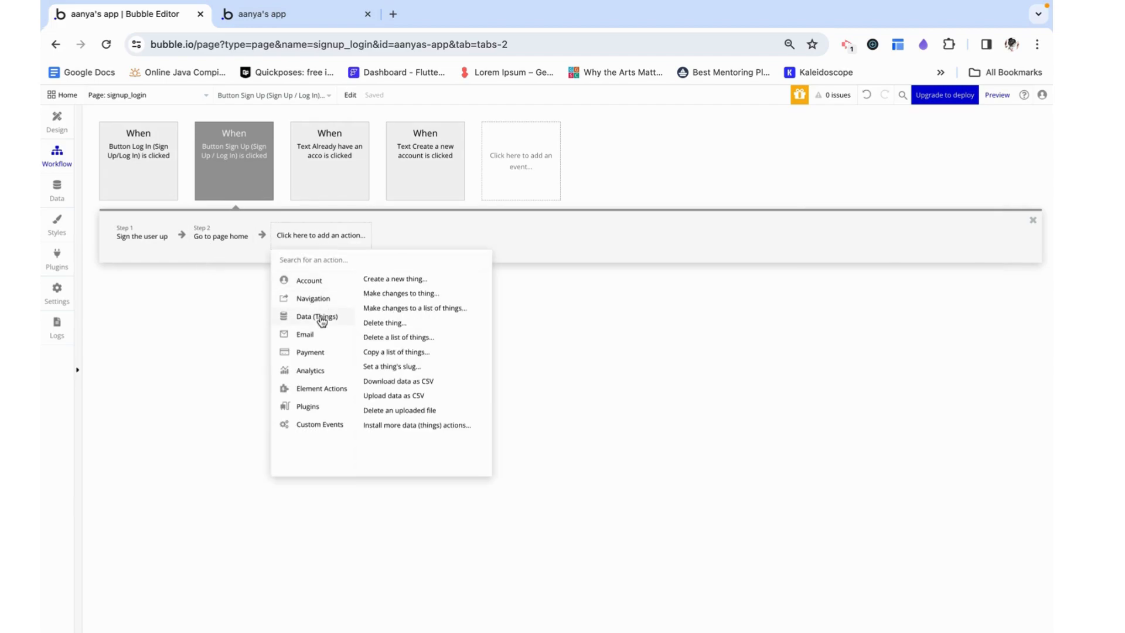
{"action": "left_click", "coordinate": [221, 240]}
{"action": "left_click", "coordinate": [321, 237]}
{"action": "left_click", "coordinate": [232, 333]}
{"action": "left_click", "coordinate": [457, 43]}
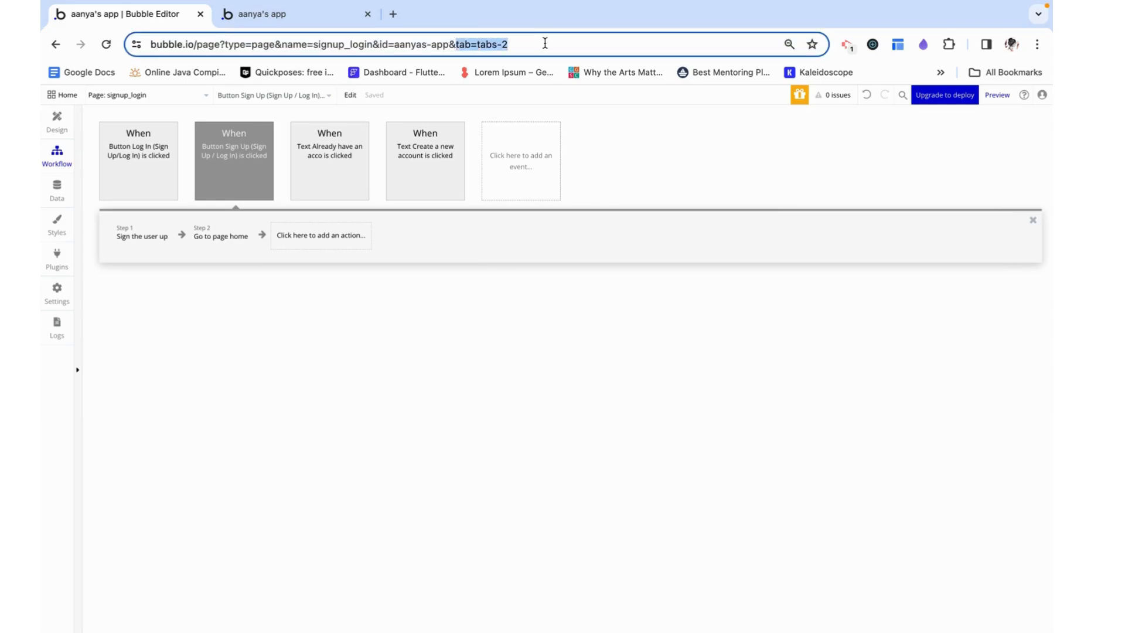
{"action": "mouse_move", "coordinate": [555, 44]}
{"action": "left_mouse_down"}
{"action": "mouse_move", "coordinate": [492, 44]}
{"action": "mouse_move", "coordinate": [562, 45]}
{"action": "left_mouse_up"}
{"action": "left_click", "coordinate": [566, 45]}
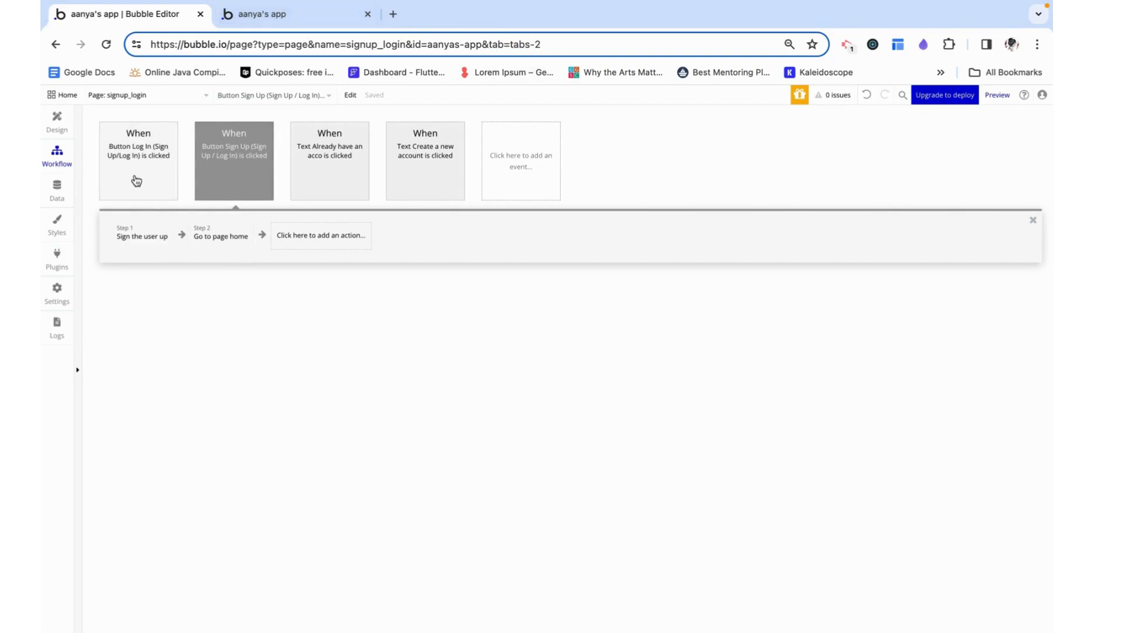
{"action": "left_click", "coordinate": [137, 180]}
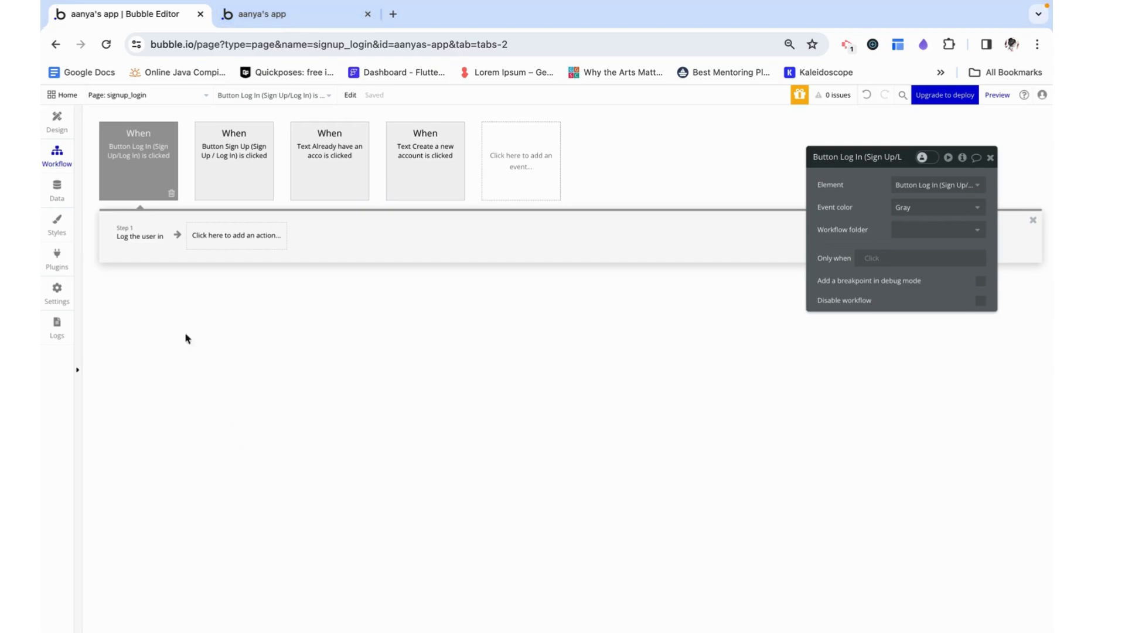
Add a yes / no field named onboardingcomplete to the User data type with its default set to no
{"action": "left_click", "coordinate": [57, 191]}
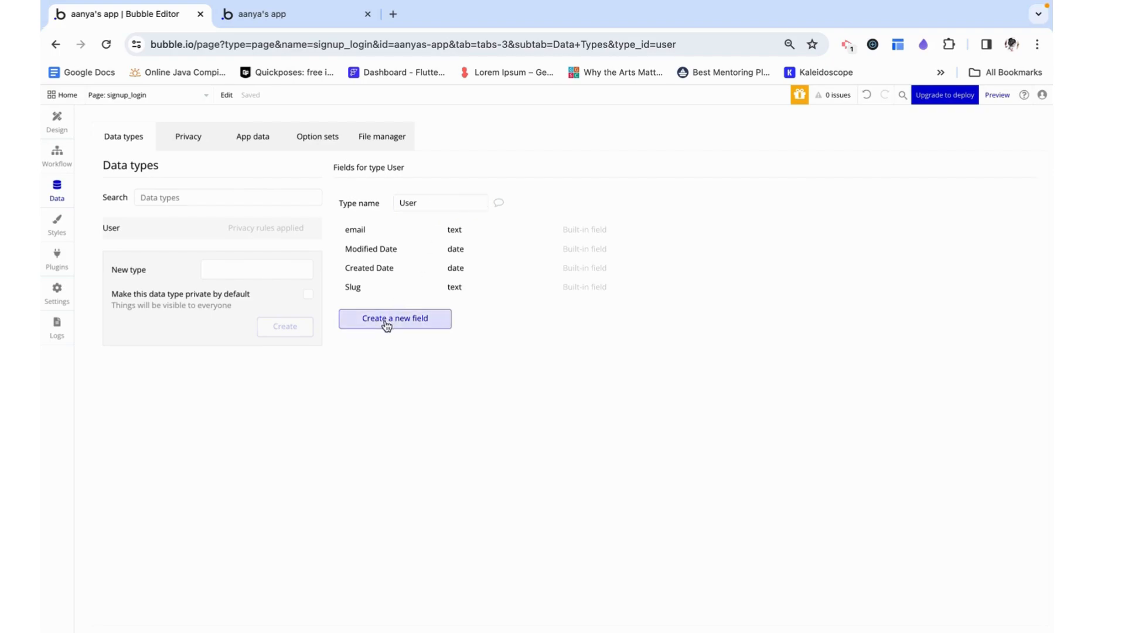
{"action": "left_click", "coordinate": [387, 322]}
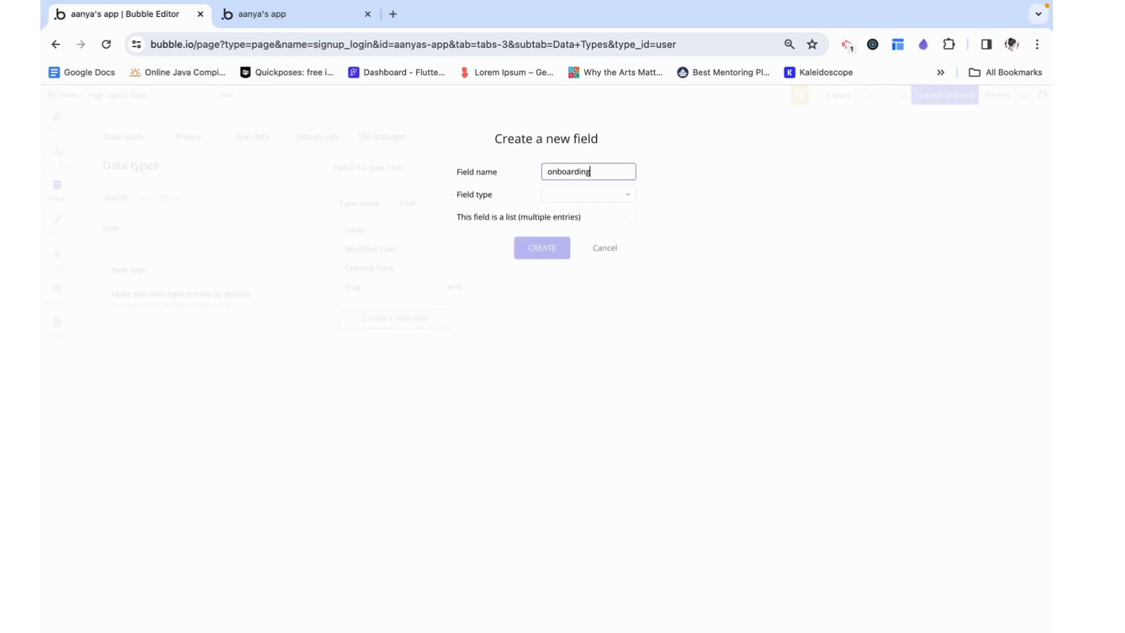
{"action": "left_click", "coordinate": [576, 197]}
{"action": "type", "text": "t"}
{"action": "key", "text": "BackSpace"}
{"action": "type", "text": "ye"}
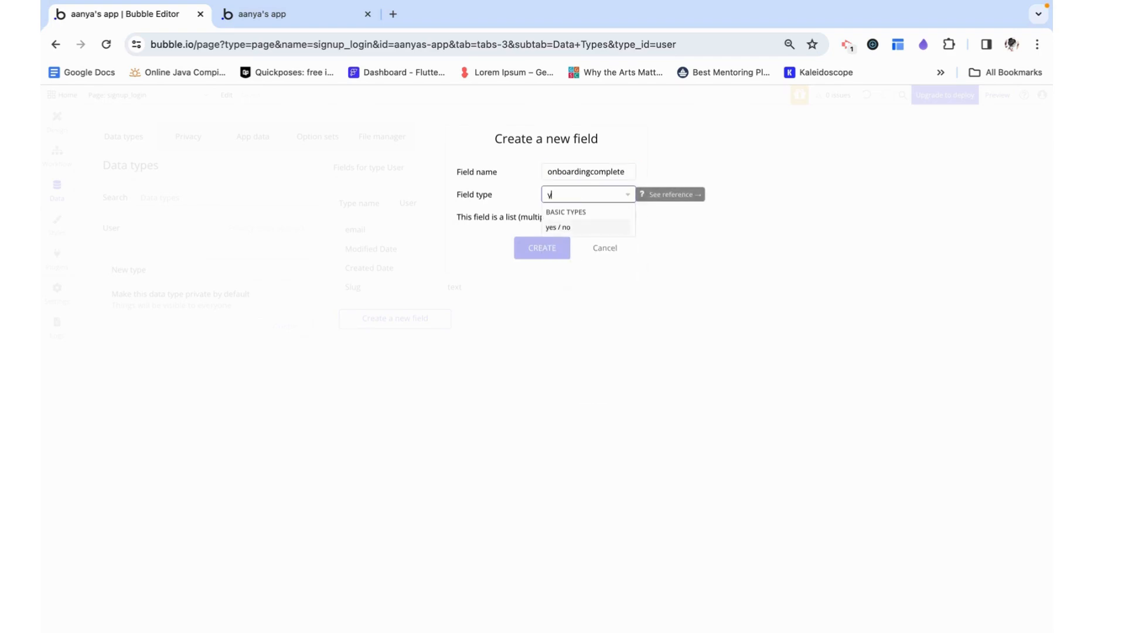
{"action": "left_click", "coordinate": [571, 229]}
{"action": "left_click", "coordinate": [553, 247]}
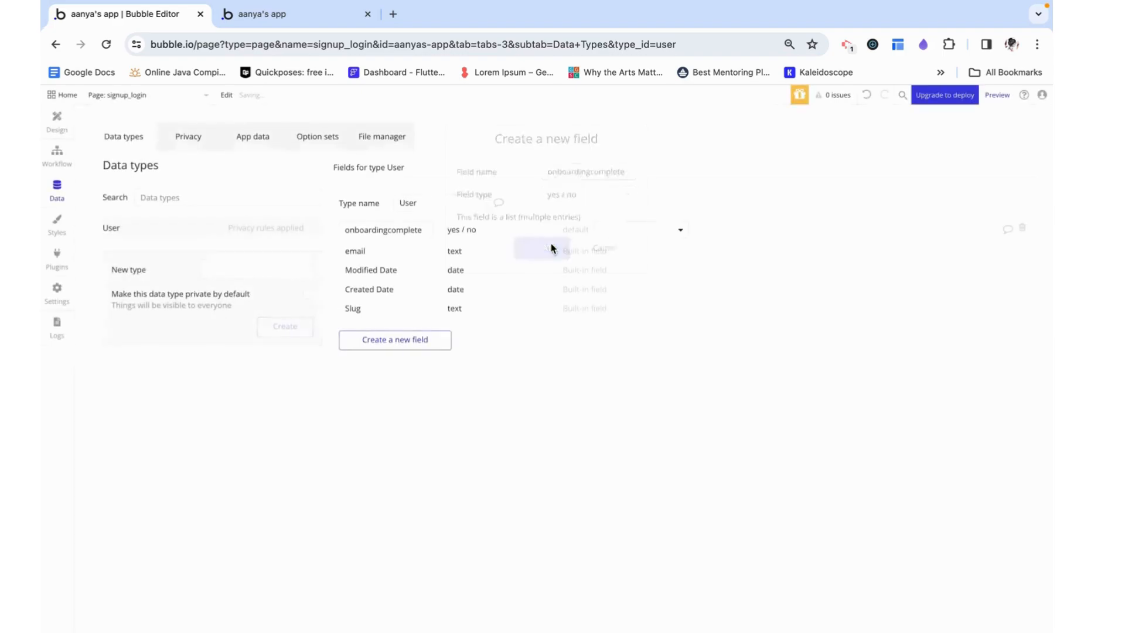
{"action": "left_click", "coordinate": [622, 235]}
{"action": "left_click", "coordinate": [614, 266]}
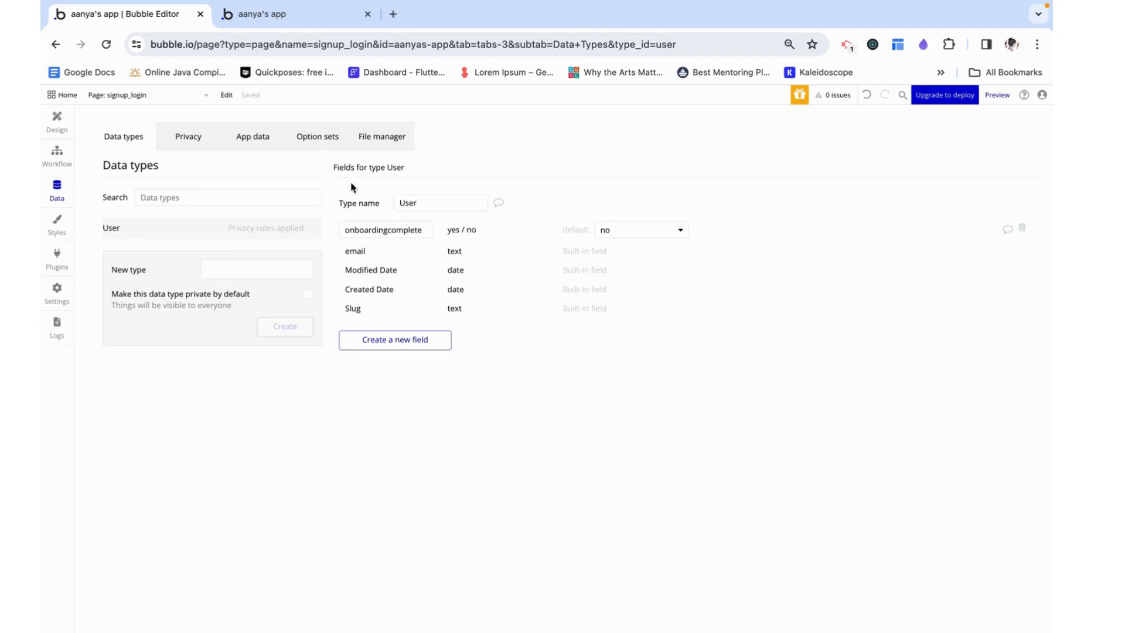
Restrict the home page's page-load Show Popup onboarding action to run only when Current User's onboardingcomplete is no
{"action": "left_click", "coordinate": [169, 95]}
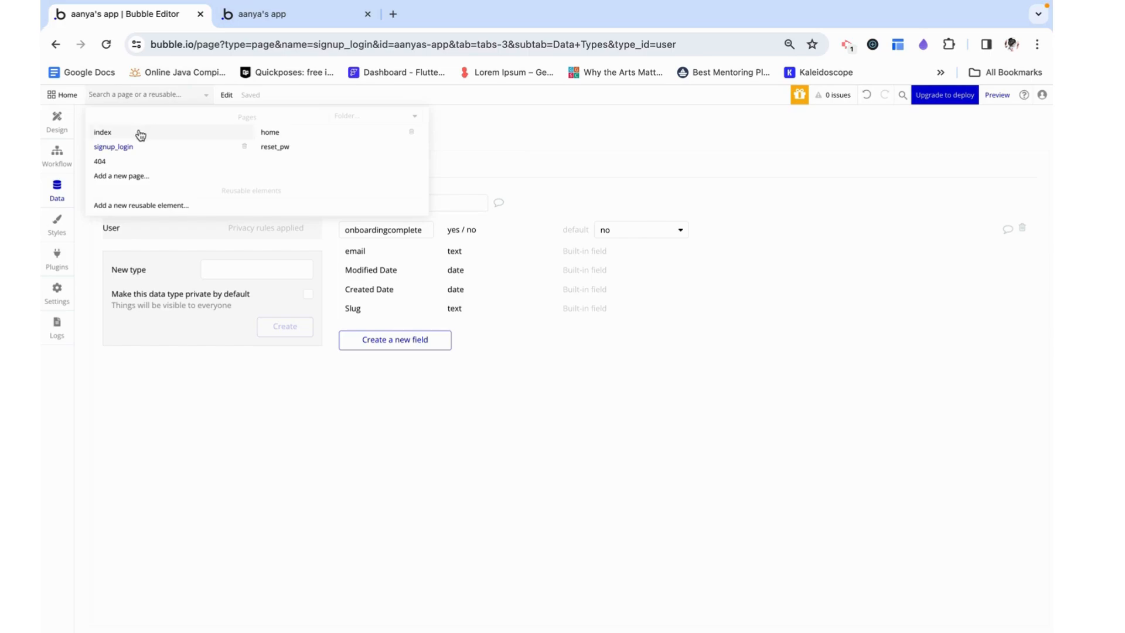
{"action": "left_click", "coordinate": [275, 132]}
{"action": "left_click", "coordinate": [57, 156]}
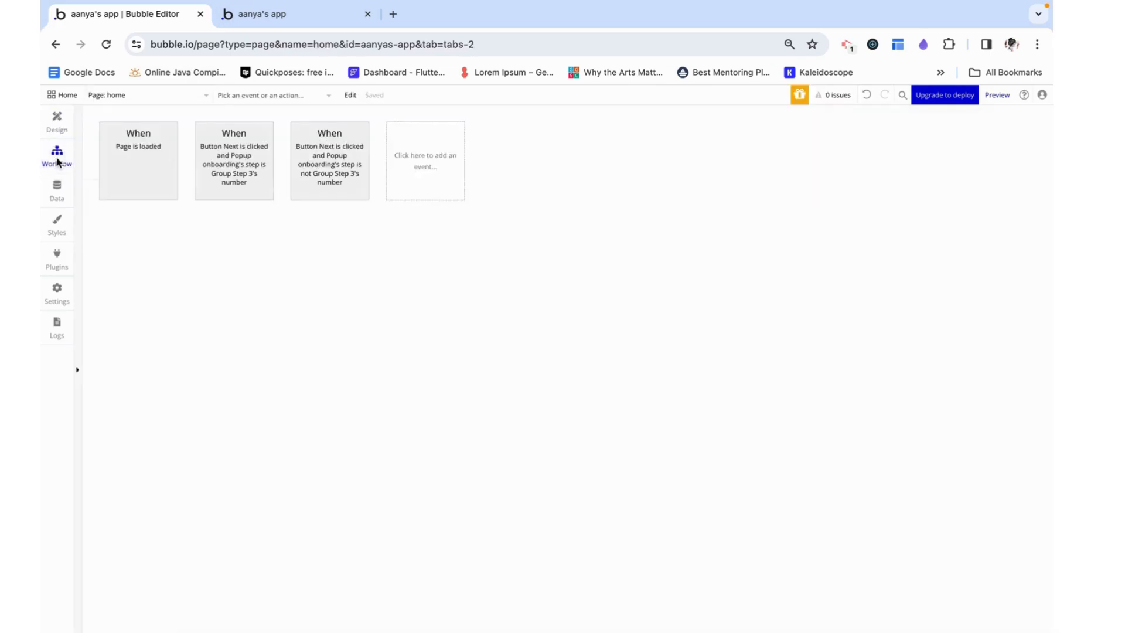
{"action": "left_click", "coordinate": [168, 194]}
{"action": "left_click", "coordinate": [150, 240]}
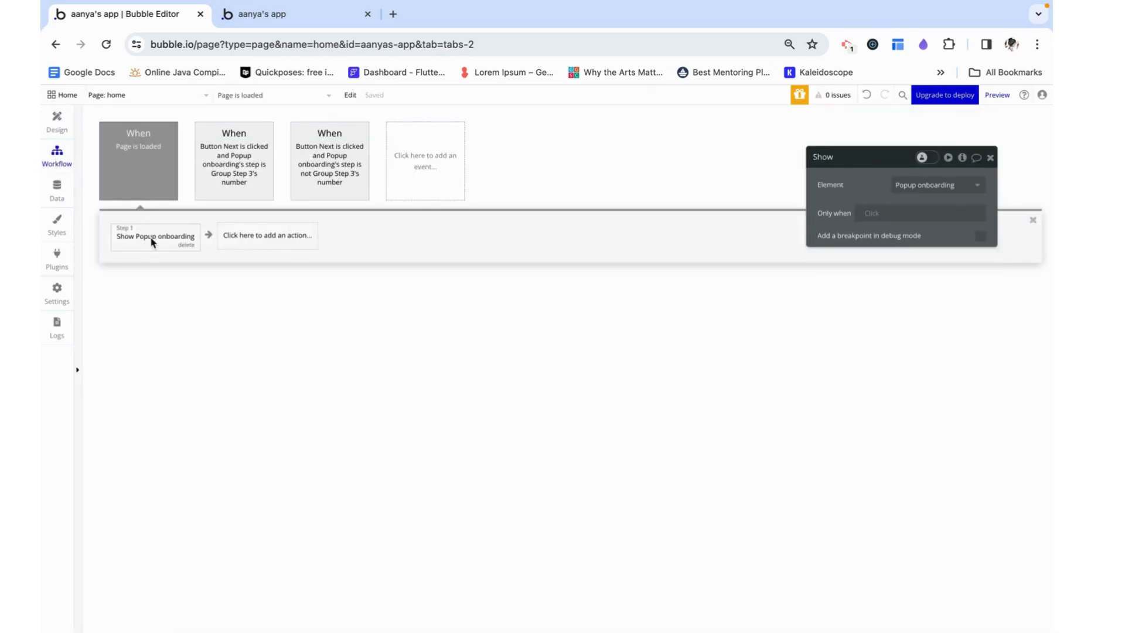
{"action": "left_click", "coordinate": [877, 213]}
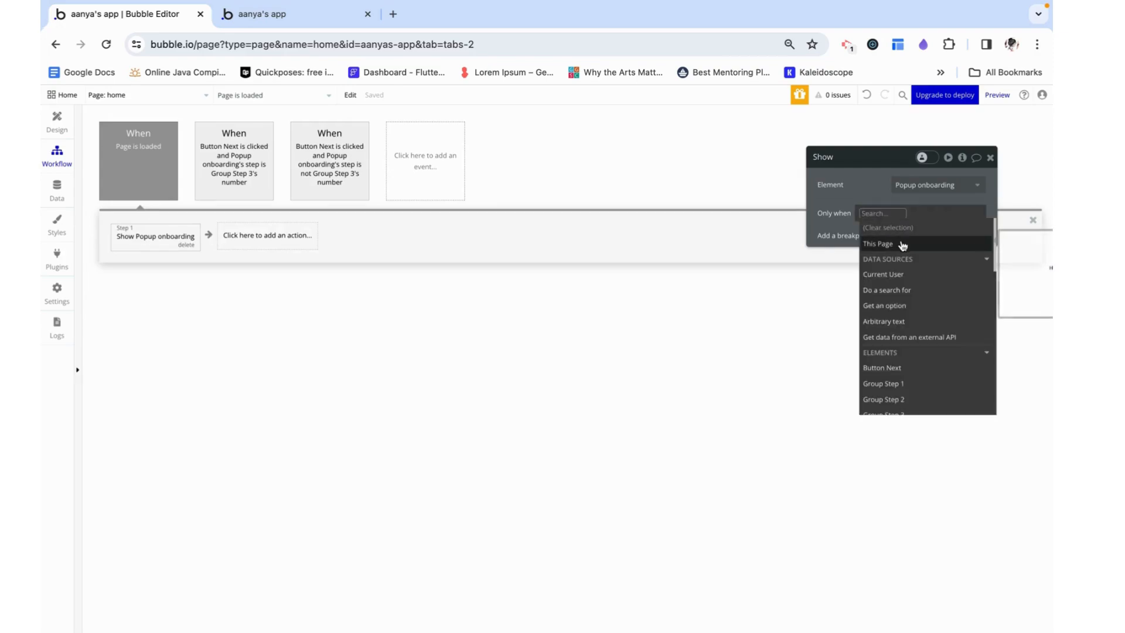
{"action": "left_click", "coordinate": [893, 273]}
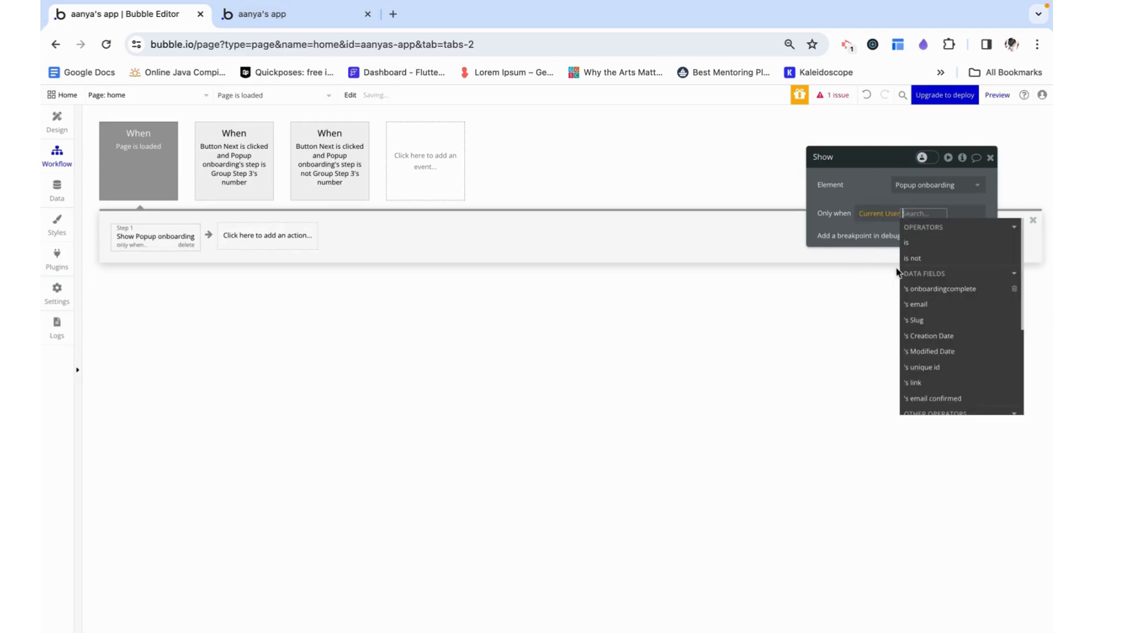
{"action": "left_click", "coordinate": [939, 288]}
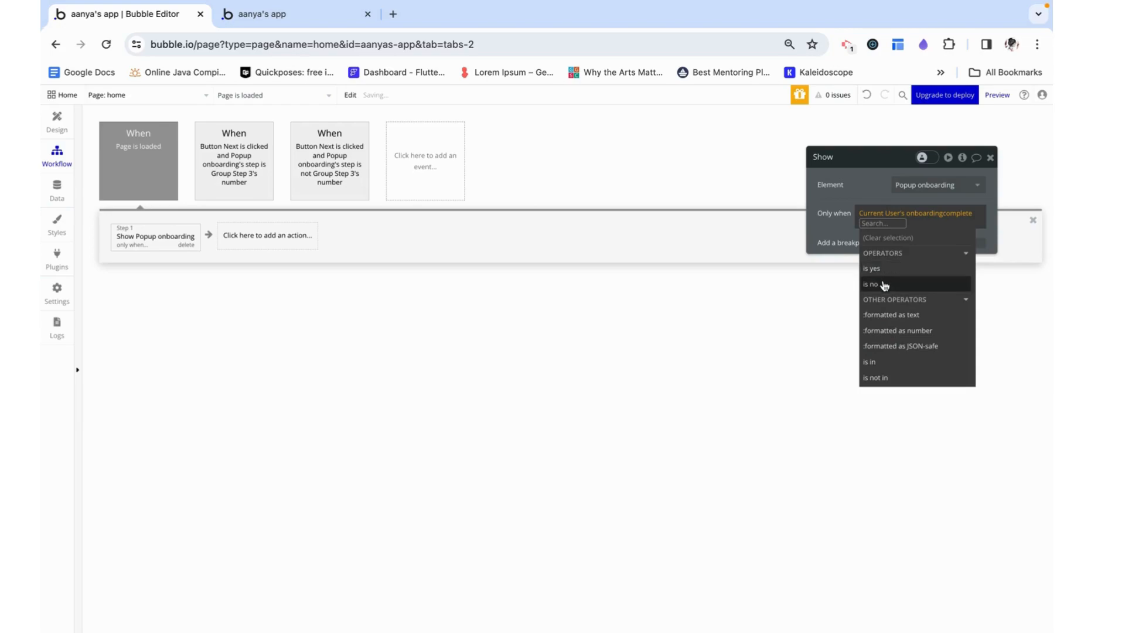
{"action": "left_click", "coordinate": [893, 286]}
{"action": "left_click", "coordinate": [849, 200]}
{"action": "left_click", "coordinate": [989, 158]}
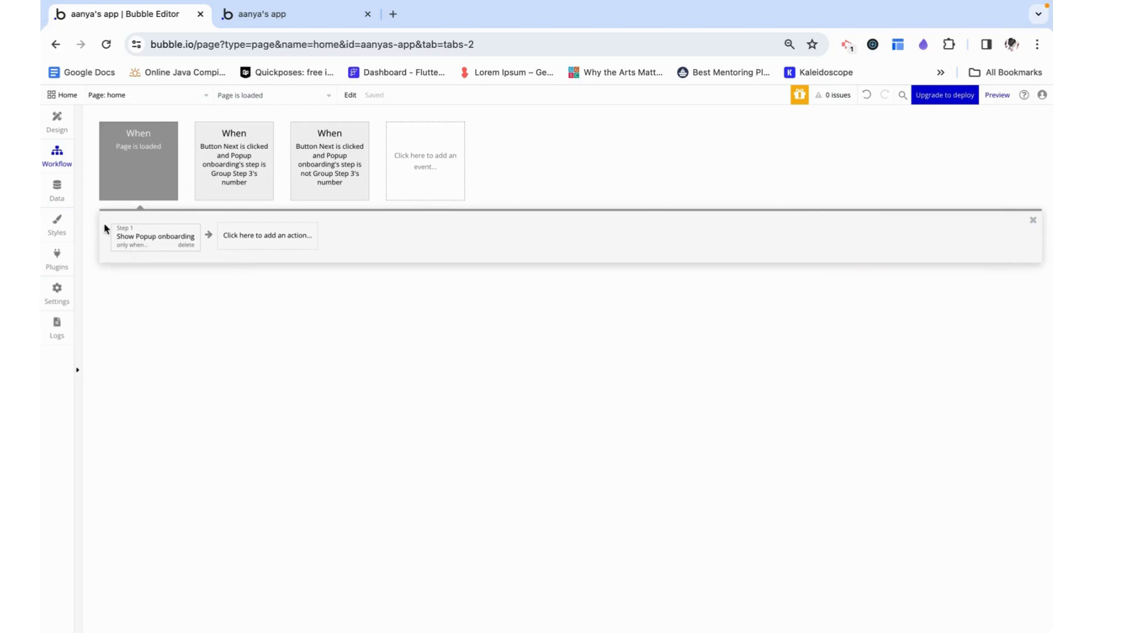
Add a Make changes to thing action for Current User after Hide Popup onboarding in the step-is-Group-Step-3 workflow
{"action": "left_click", "coordinate": [336, 165]}
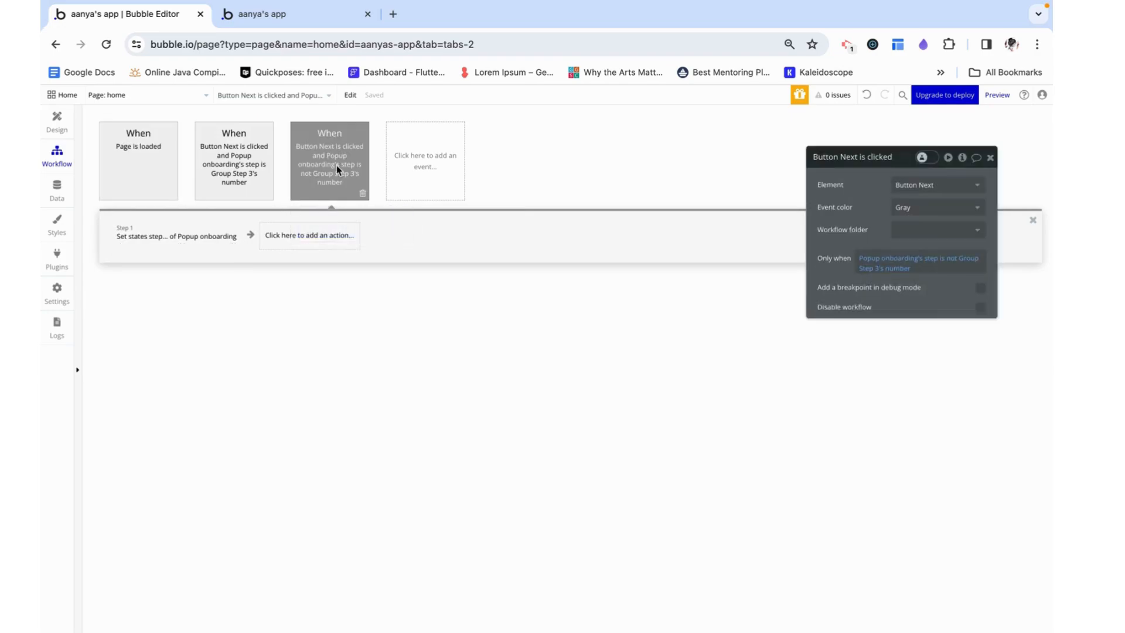
{"action": "left_click", "coordinate": [234, 177]}
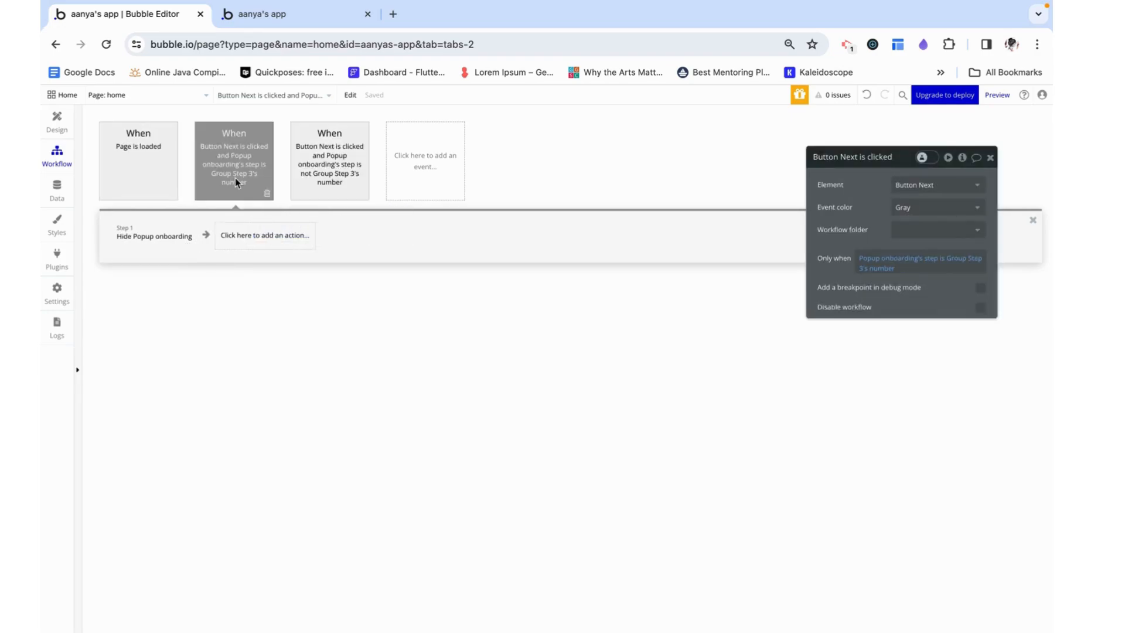
{"action": "left_click", "coordinate": [173, 236]}
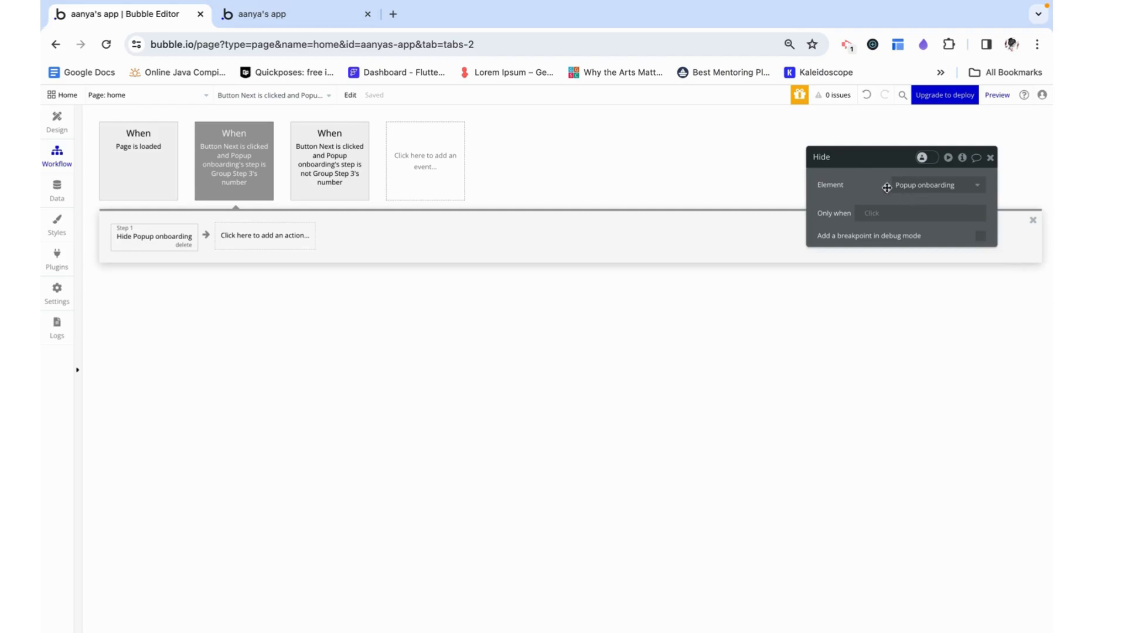
{"action": "left_click", "coordinate": [284, 233]}
{"action": "mouse_move", "coordinate": [267, 327]}
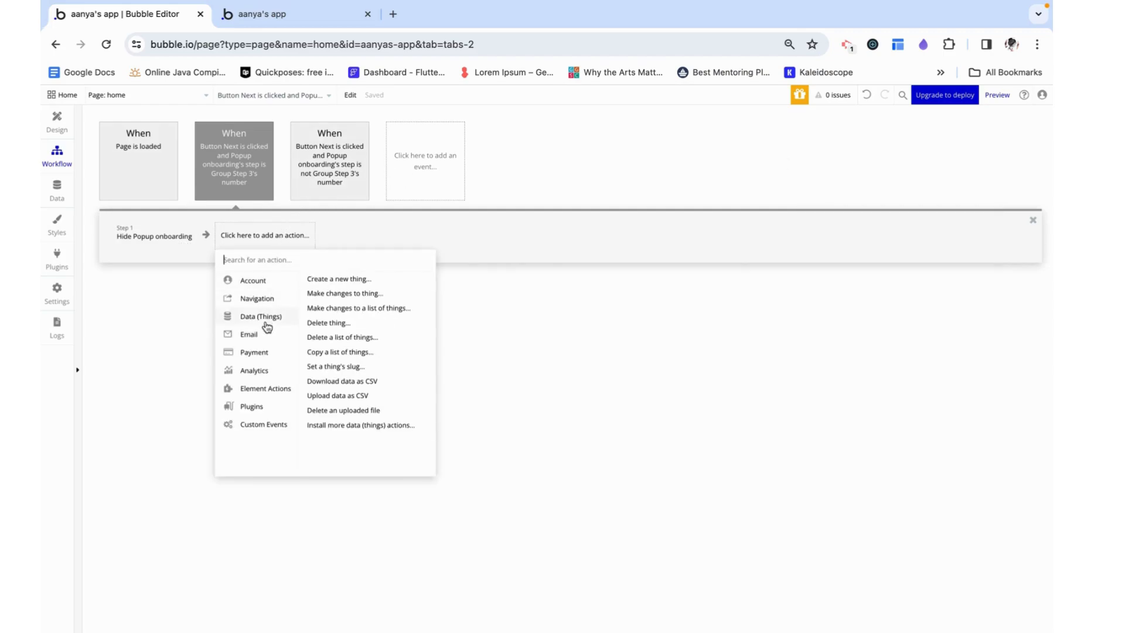
{"action": "left_click", "coordinate": [358, 293]}
{"action": "left_click", "coordinate": [916, 185]}
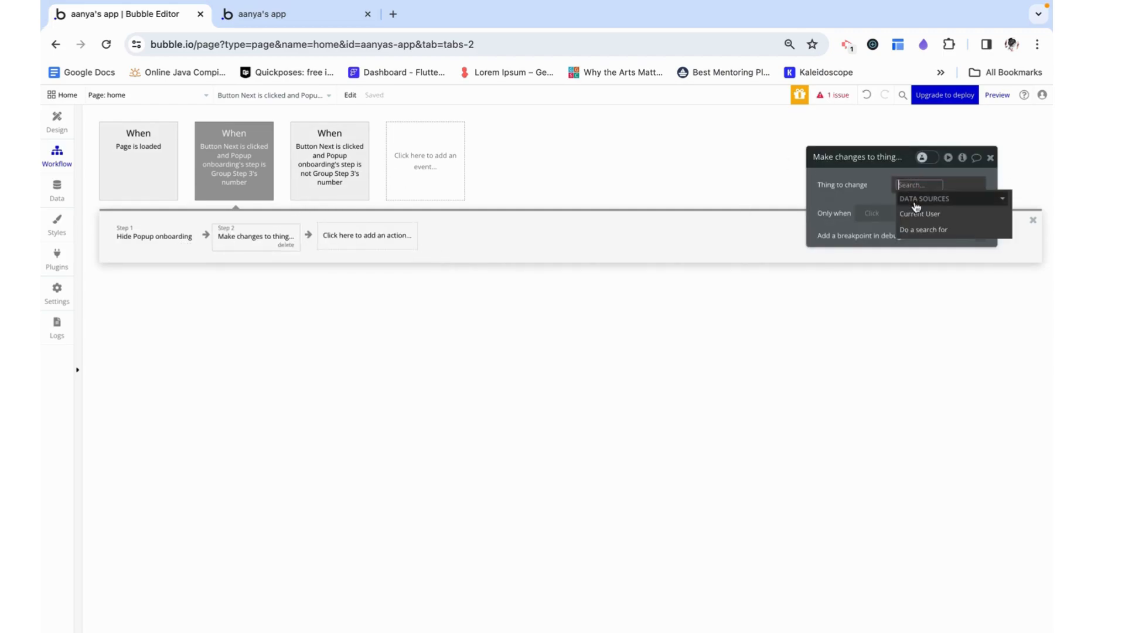
{"action": "left_click", "coordinate": [919, 213]}
Have the Make changes to User action set the onboardingcomplete field to "yes"
{"action": "left_click", "coordinate": [823, 218]}
{"action": "left_click", "coordinate": [834, 219]}
{"action": "left_click", "coordinate": [847, 222]}
{"action": "left_click", "coordinate": [922, 210]}
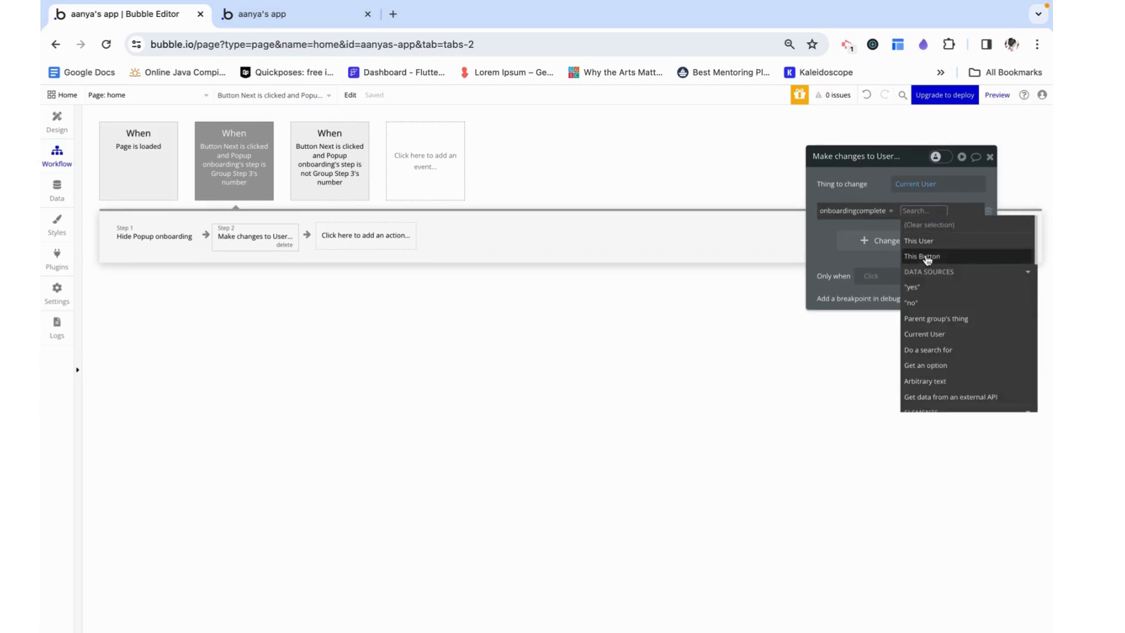
{"action": "left_click", "coordinate": [912, 286]}
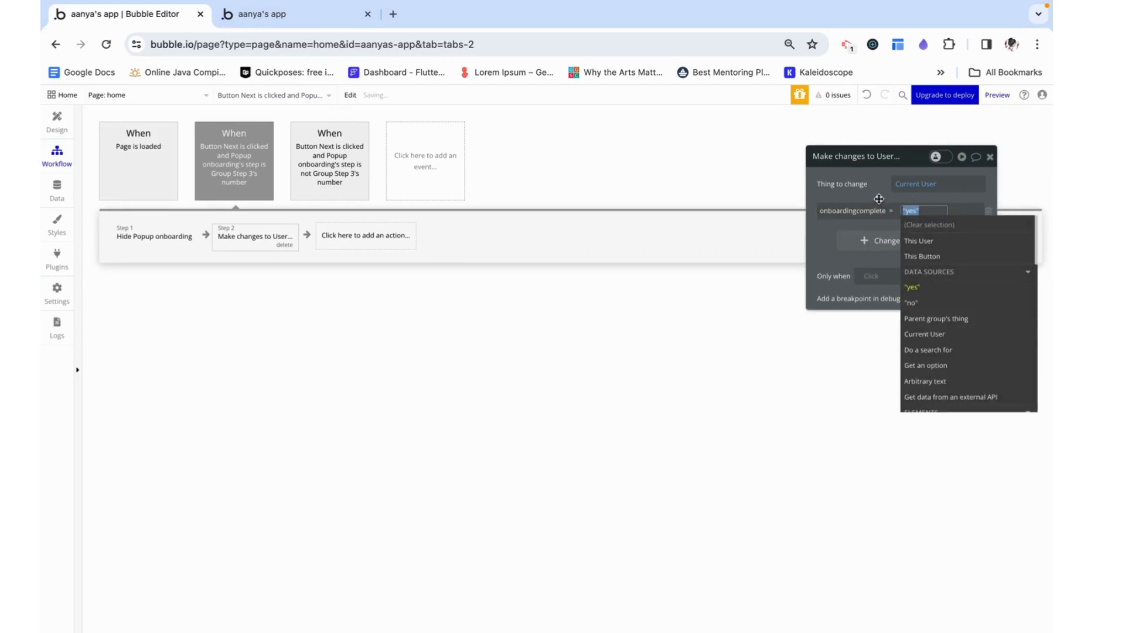
{"action": "left_click", "coordinate": [989, 157]}
Open the signup_login page in the editor and launch its preview
{"action": "left_click", "coordinate": [270, 22]}
{"action": "left_click", "coordinate": [202, 13]}
{"action": "left_click", "coordinate": [120, 97]}
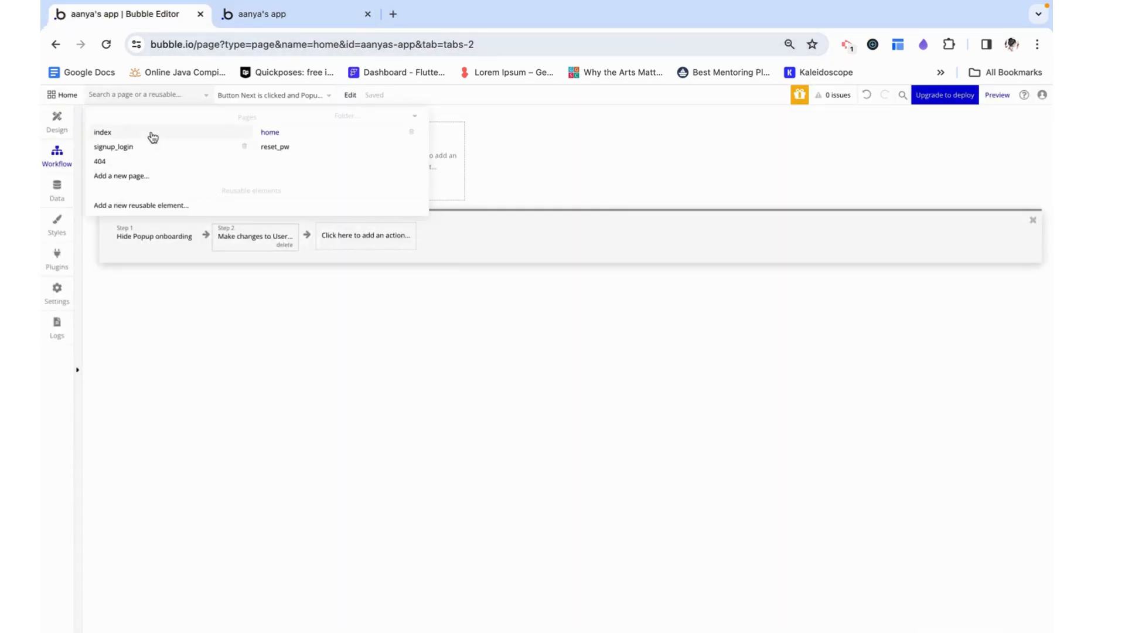
{"action": "left_click", "coordinate": [146, 151]}
{"action": "left_click", "coordinate": [990, 104]}
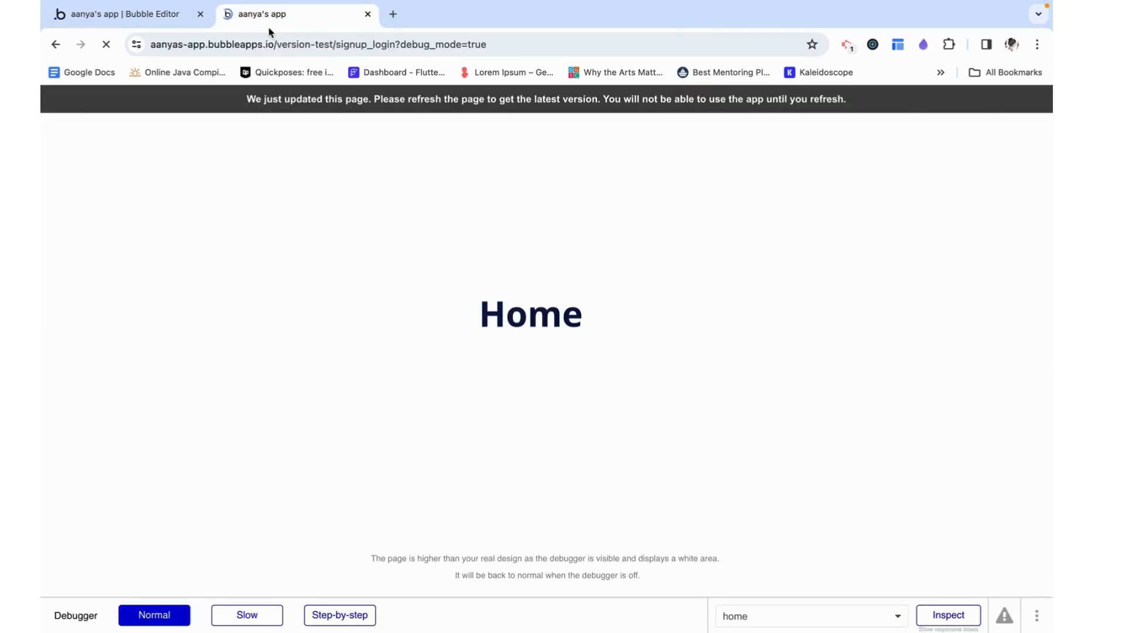
Fill in the sign-up form with a new test email address and the saved account password
{"action": "left_click", "coordinate": [440, 329]}
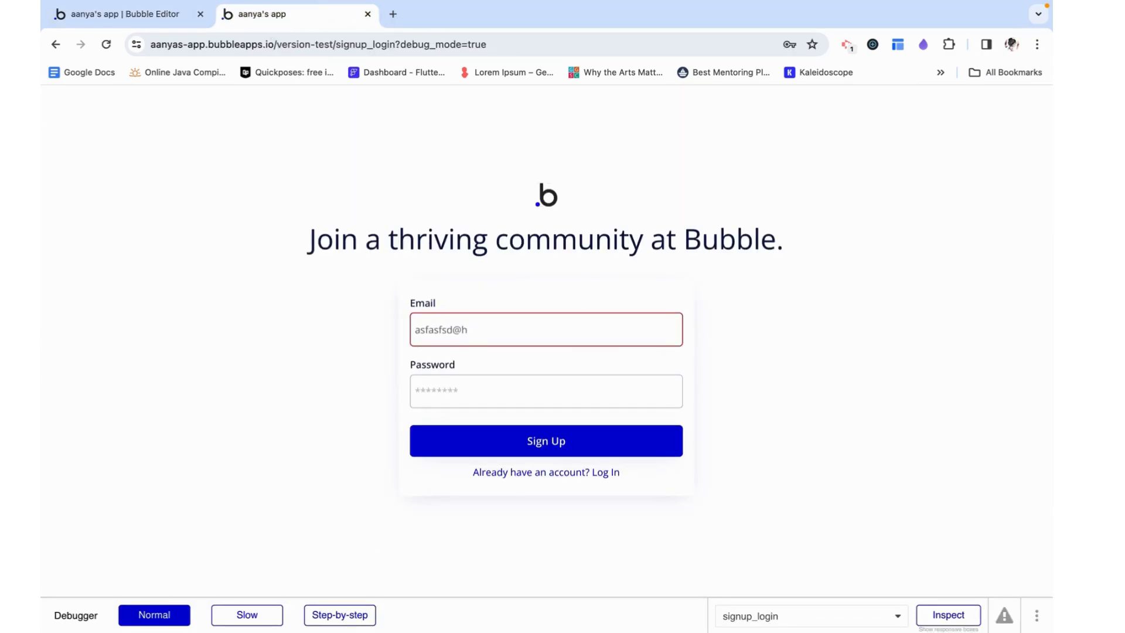
{"action": "left_click", "coordinate": [475, 388]}
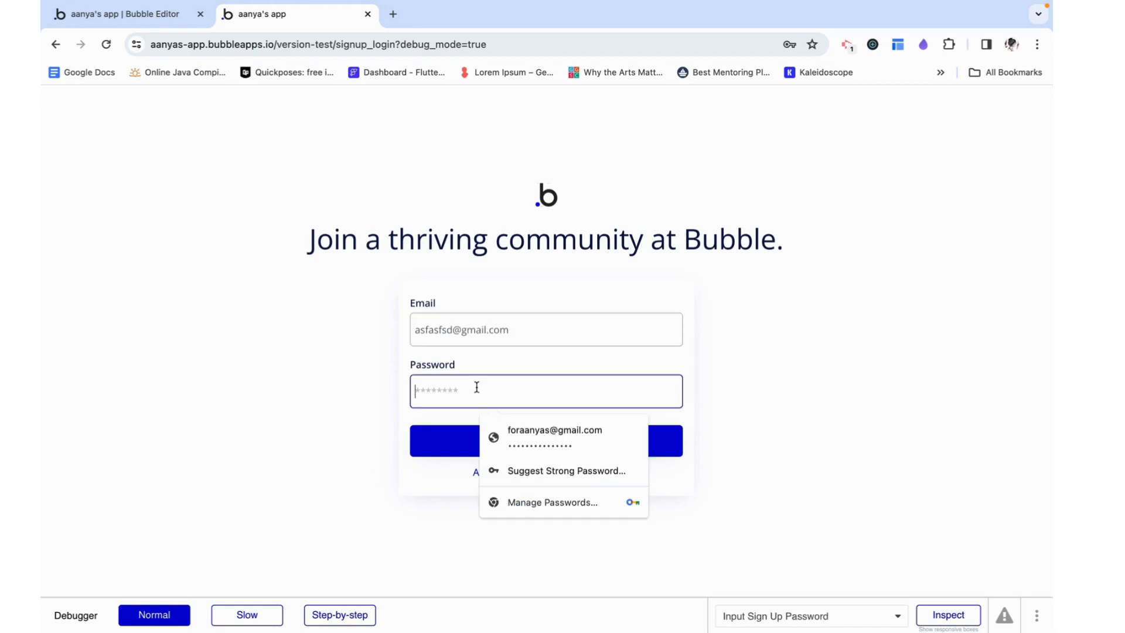
{"action": "type", "text": "*********"}
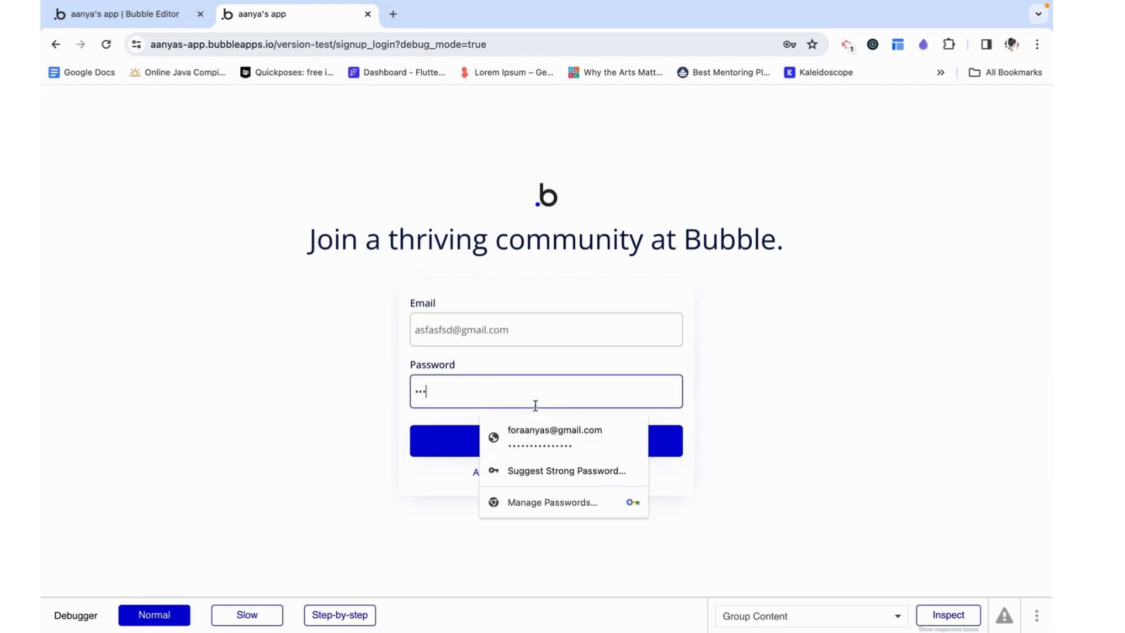
{"action": "left_click", "coordinate": [551, 437]}
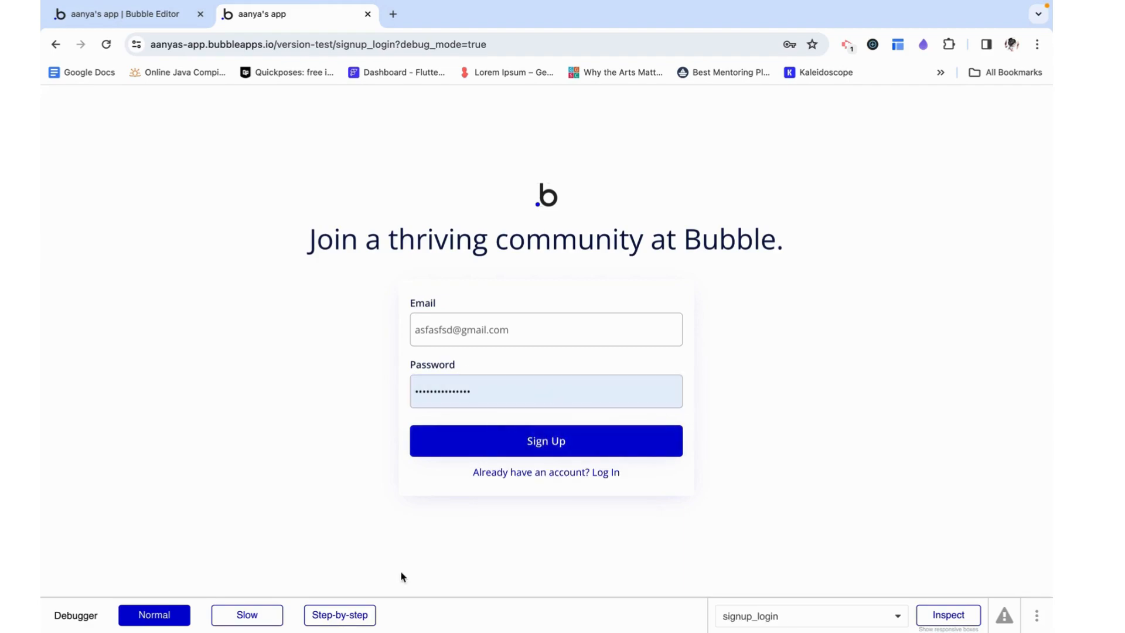
Sign up in step-by-step debug mode, checking the Sign the user up action's Email value and declining to save the password
{"action": "left_click", "coordinate": [338, 614]}
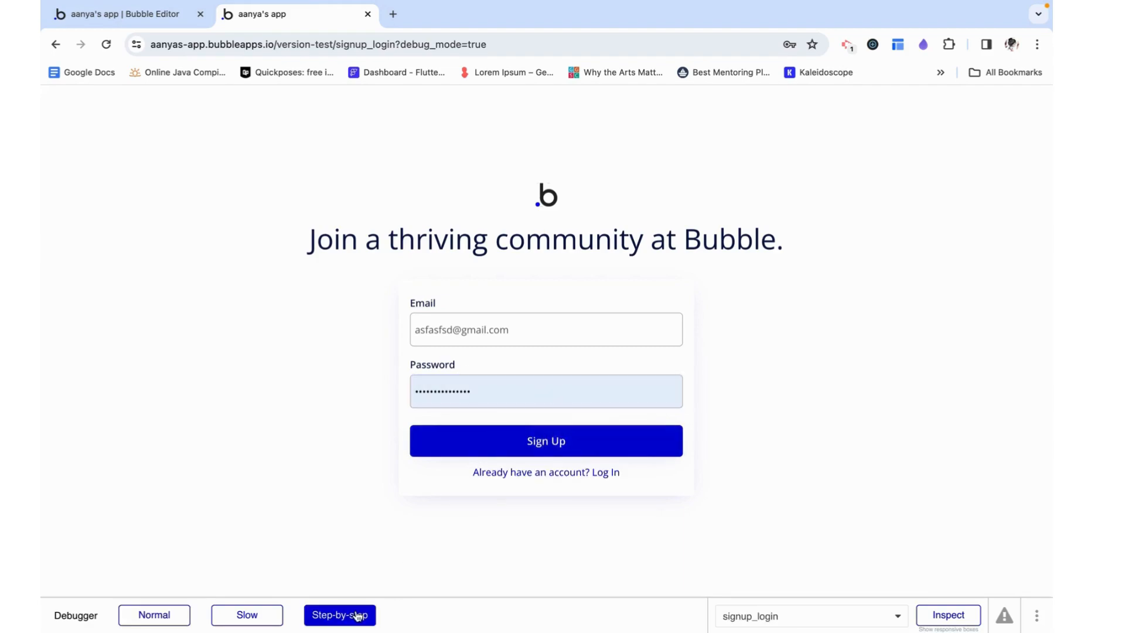
{"action": "left_click", "coordinate": [582, 447]}
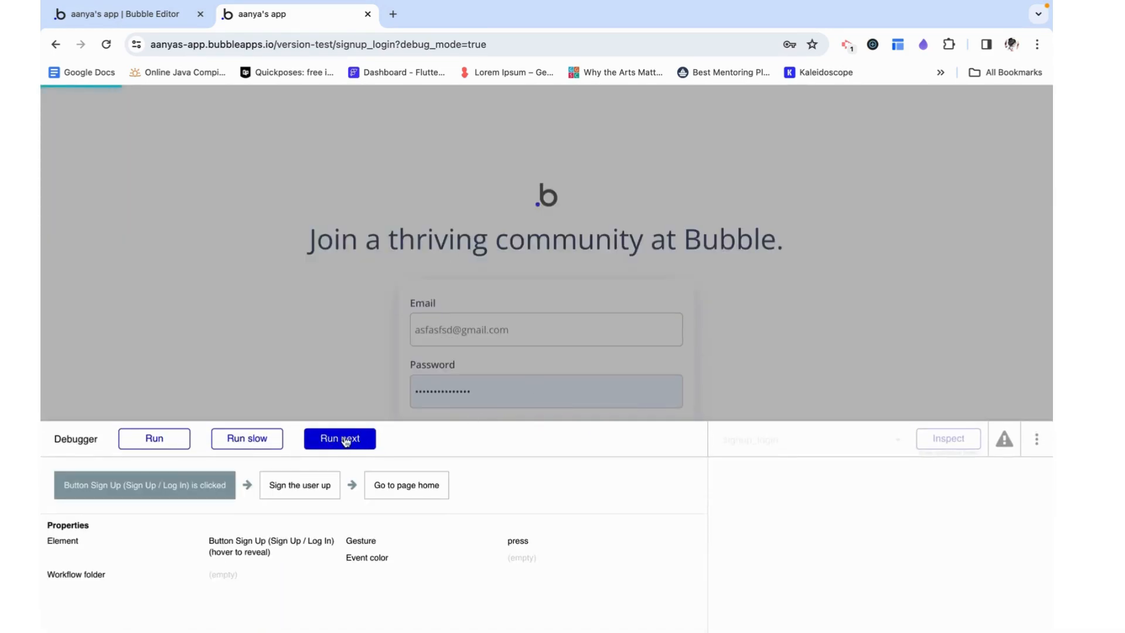
{"action": "left_click", "coordinate": [331, 439]}
{"action": "triple_click", "coordinate": [264, 542]}
{"action": "left_click", "coordinate": [264, 542]}
{"action": "left_click", "coordinate": [257, 540]}
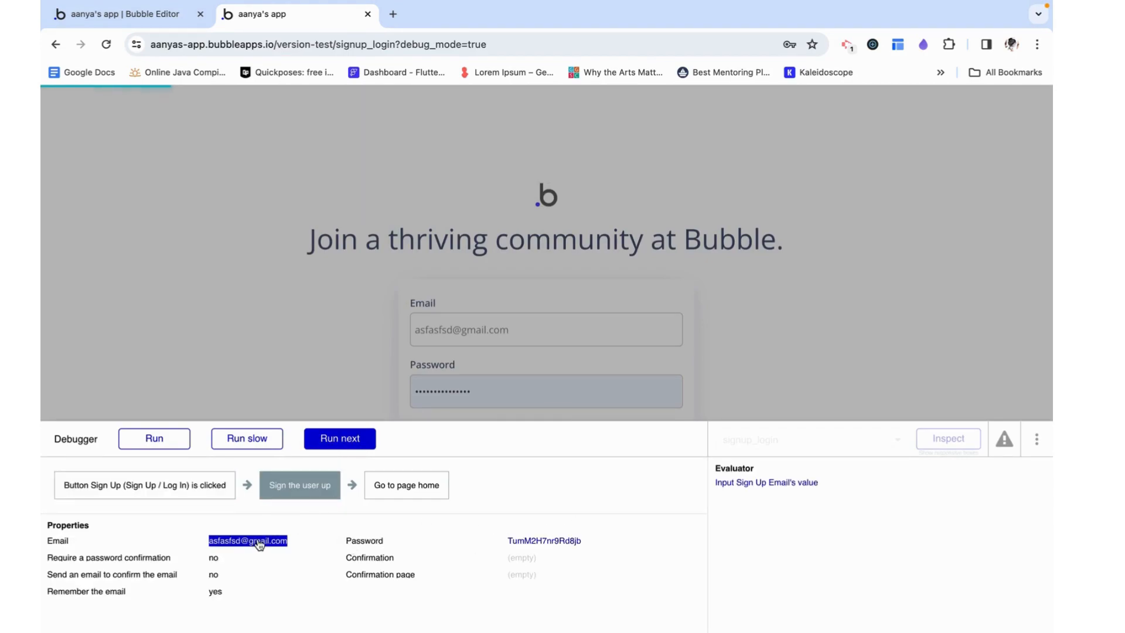
{"action": "left_click", "coordinate": [342, 448]}
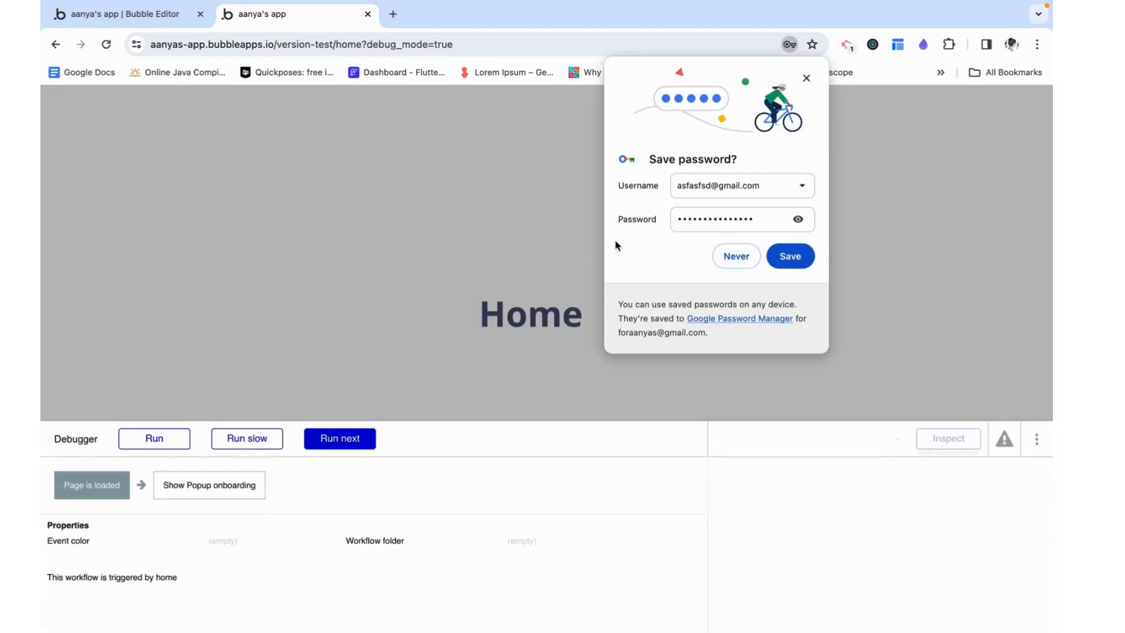
{"action": "left_click", "coordinate": [745, 257]}
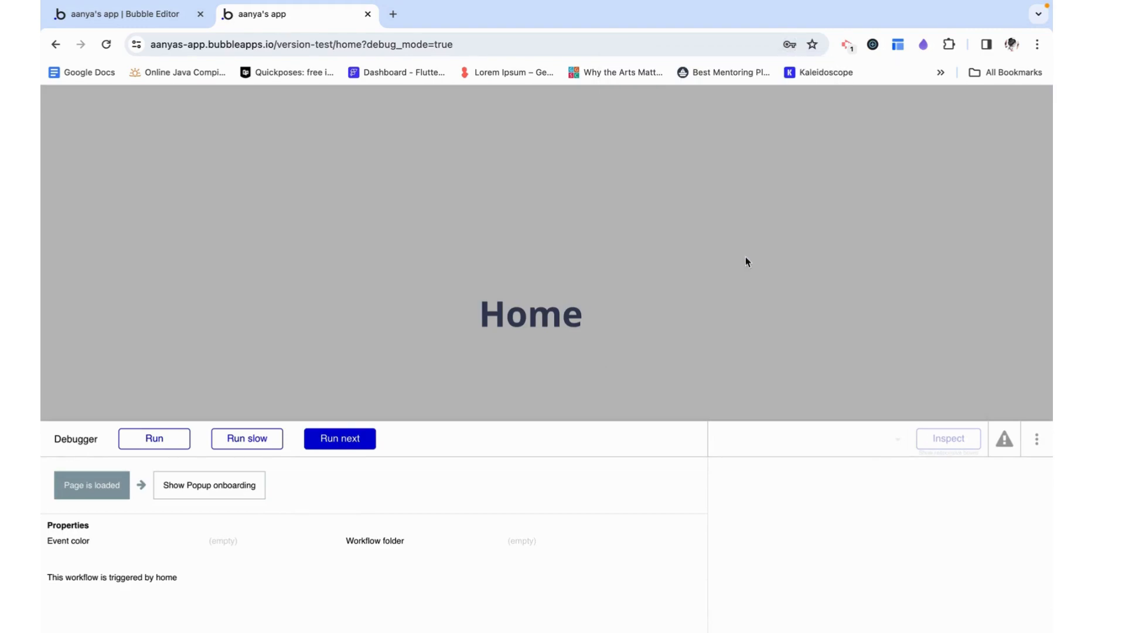
Evaluate the Only when condition of the Show Popup onboarding action in the debugger and run the action
{"action": "left_click", "coordinate": [329, 438]}
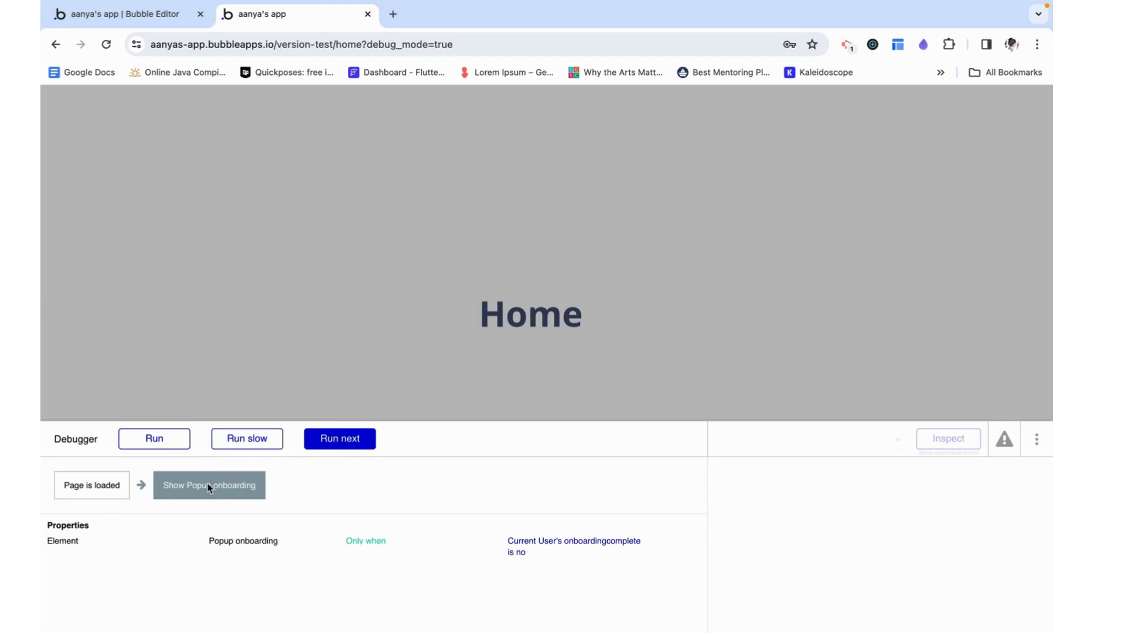
{"action": "left_click", "coordinate": [557, 541]}
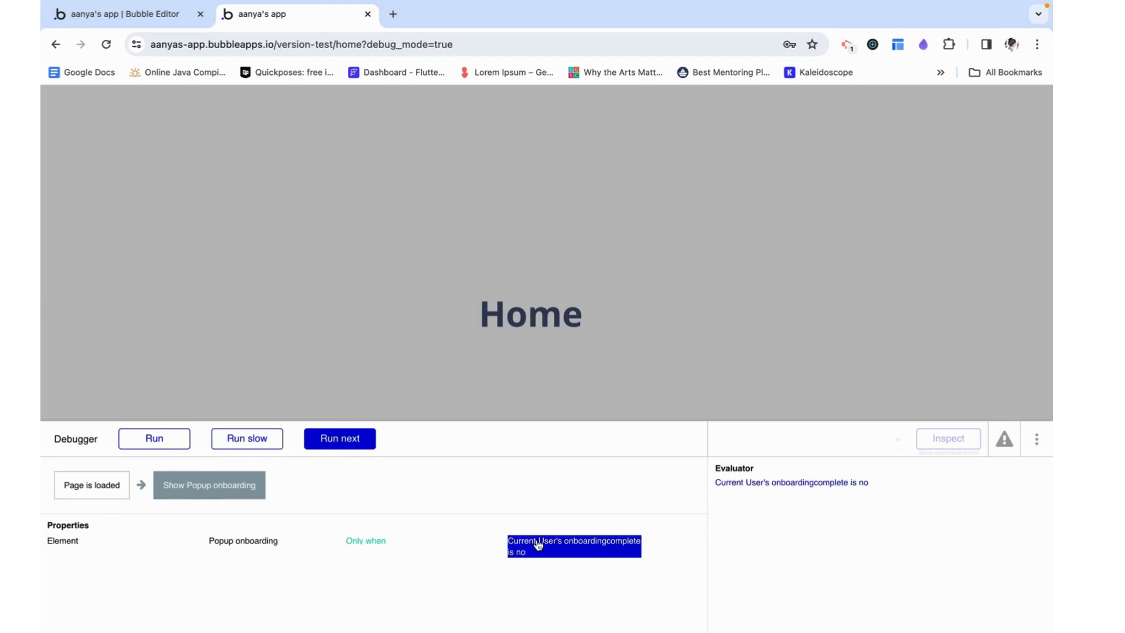
{"action": "left_click", "coordinate": [855, 485]}
{"action": "left_click", "coordinate": [857, 483]}
{"action": "left_click", "coordinate": [352, 438]}
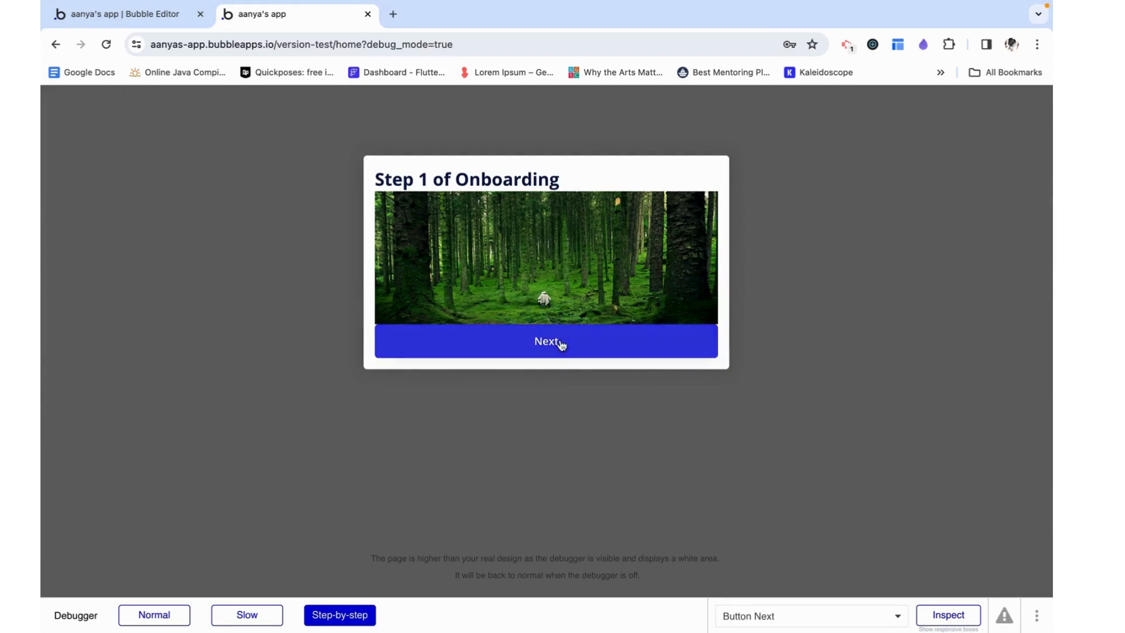
Set the debugger to Normal and advance the onboarding popup from Step 1 to Step 3
{"action": "left_click", "coordinate": [186, 614]}
{"action": "left_click", "coordinate": [546, 351]}
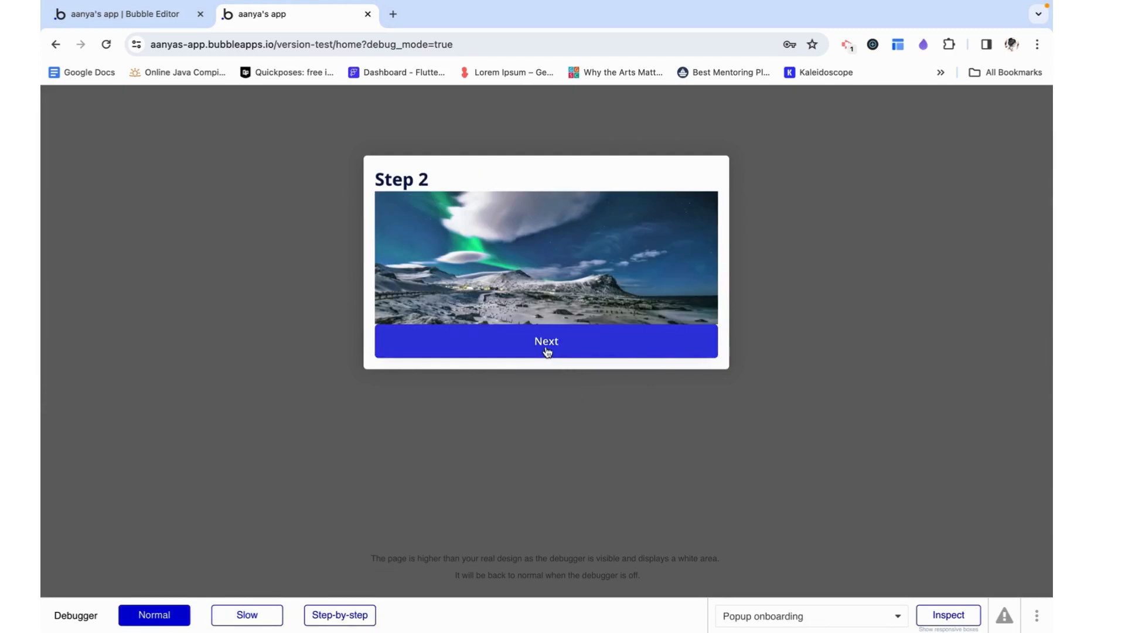
{"action": "left_click", "coordinate": [546, 351]}
Close the popup from Step 3 in step-by-step debug mode, running its workflow up to the Make changes to User action
{"action": "left_click", "coordinate": [343, 618]}
{"action": "left_click", "coordinate": [554, 352]}
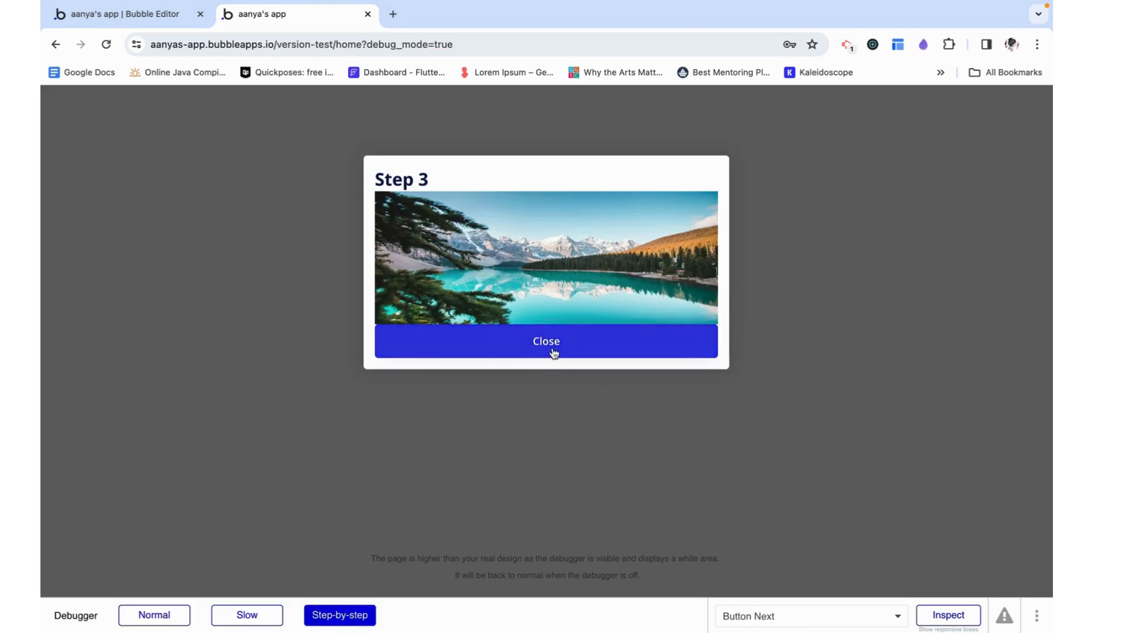
{"action": "left_click", "coordinate": [553, 350]}
{"action": "left_click", "coordinate": [339, 450]}
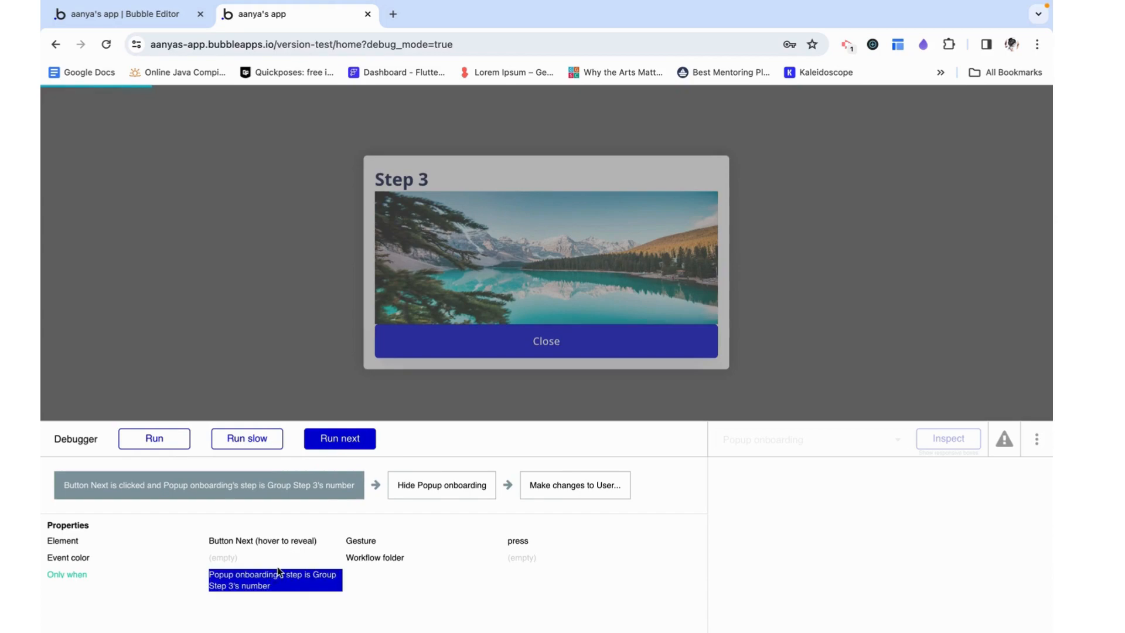
{"action": "left_click", "coordinate": [348, 442]}
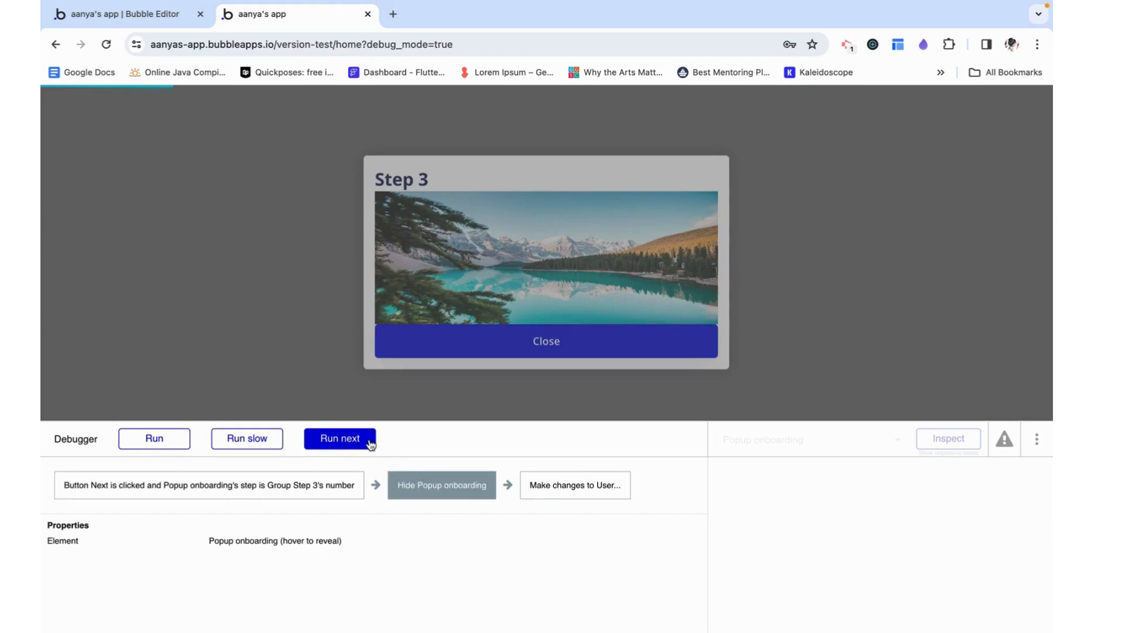
{"action": "left_click", "coordinate": [373, 445]}
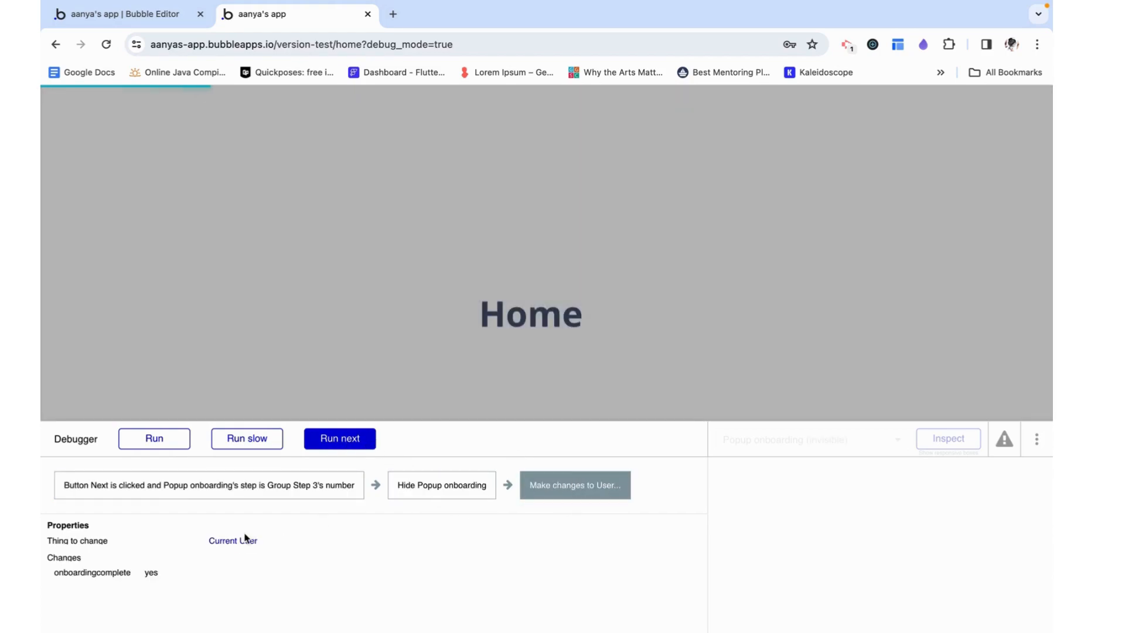
Evaluate Current User's fields, including onboardingcomplete, in the debugger and finish running the workflow
{"action": "left_click", "coordinate": [248, 537]}
{"action": "left_click", "coordinate": [740, 484]}
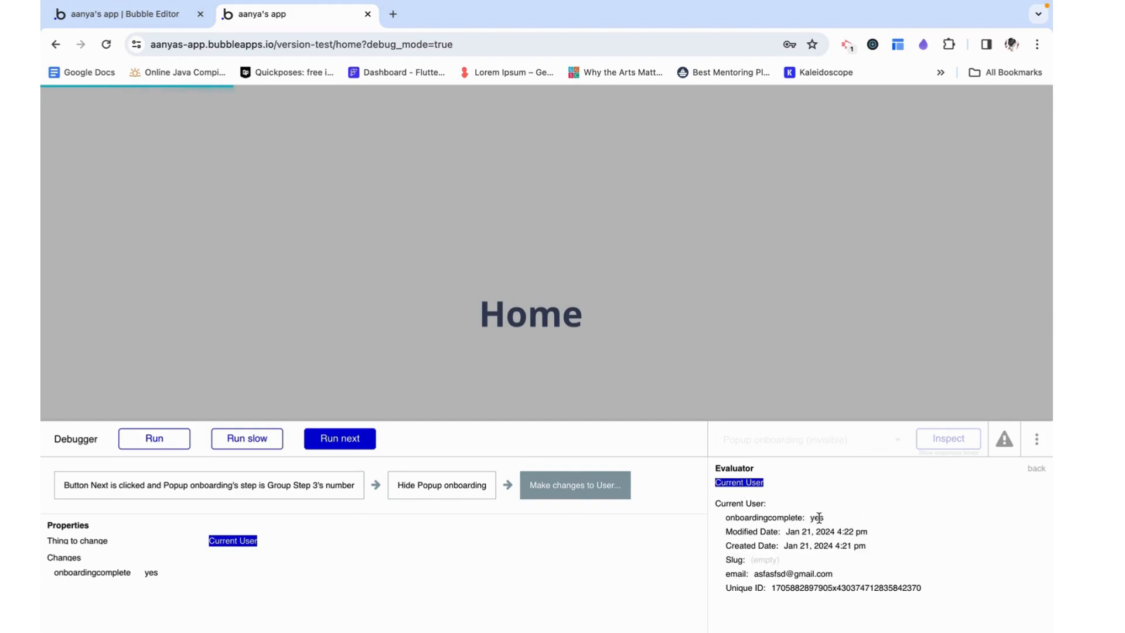
{"action": "left_click", "coordinate": [355, 446]}
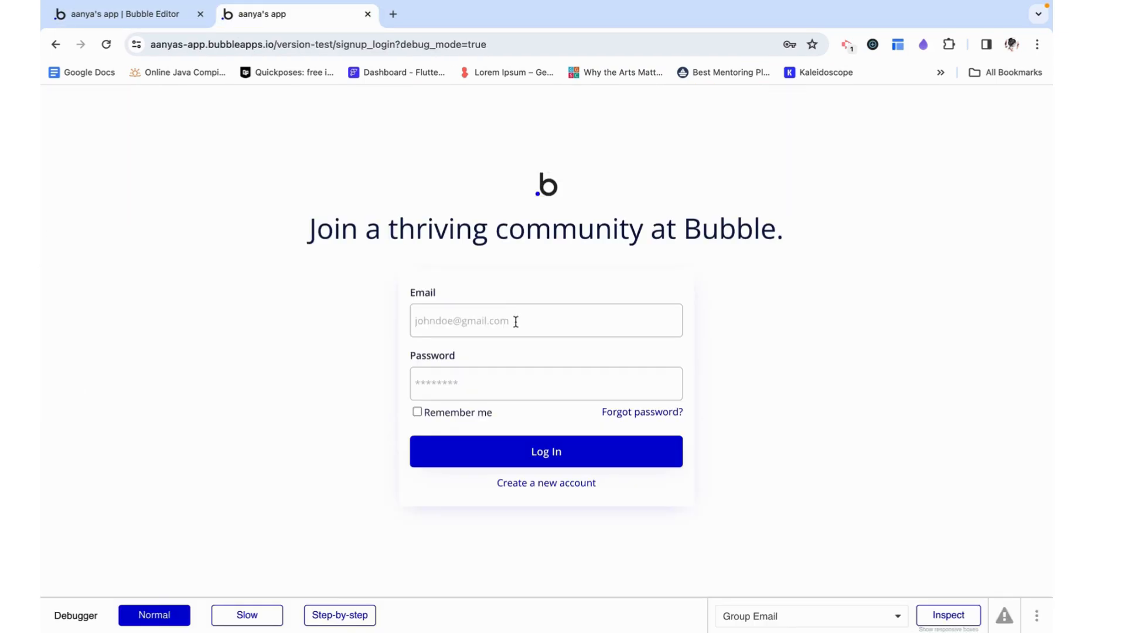
Log in on the signup_login preview with the existing account's email address and saved password
{"action": "left_click", "coordinate": [516, 321]}
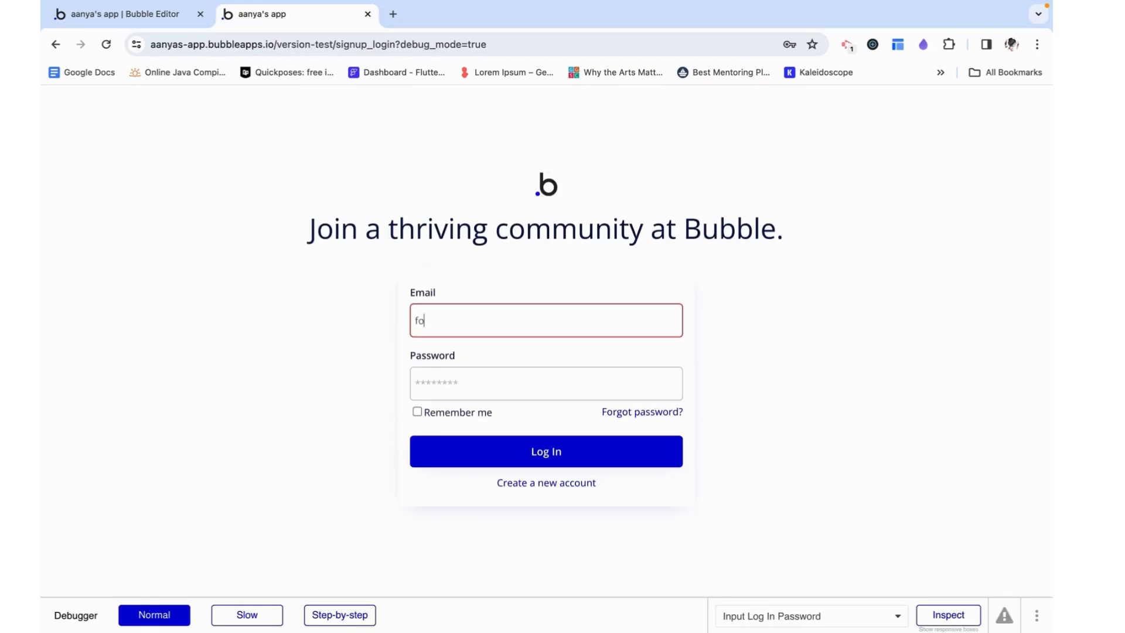
{"action": "left_click", "coordinate": [535, 381]}
{"action": "left_click", "coordinate": [516, 427]}
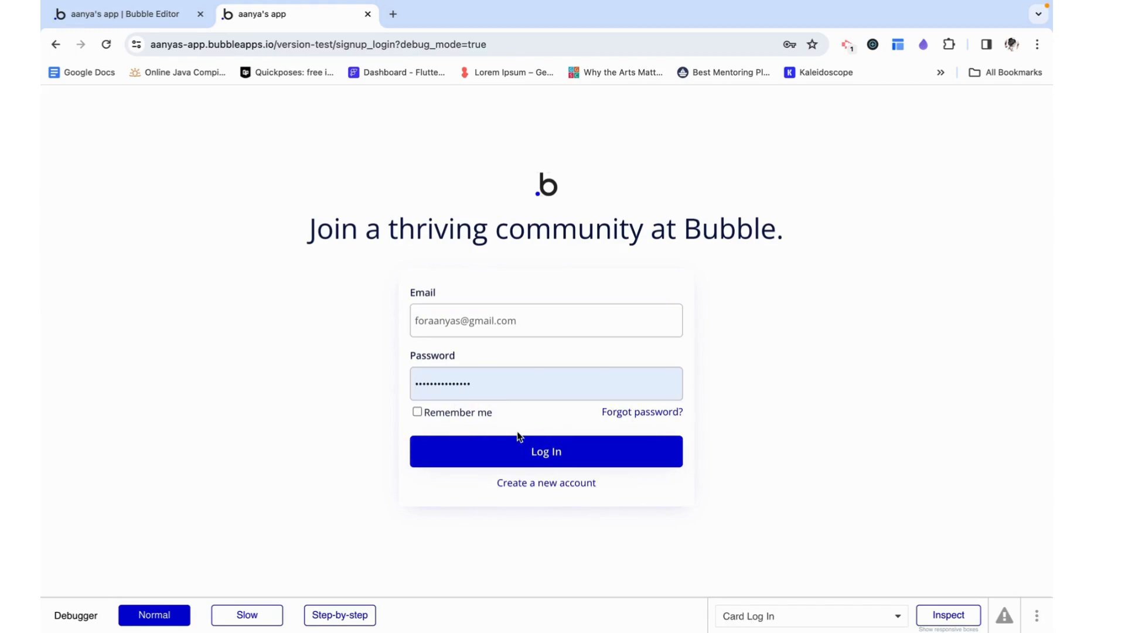
{"action": "left_click", "coordinate": [514, 455]}
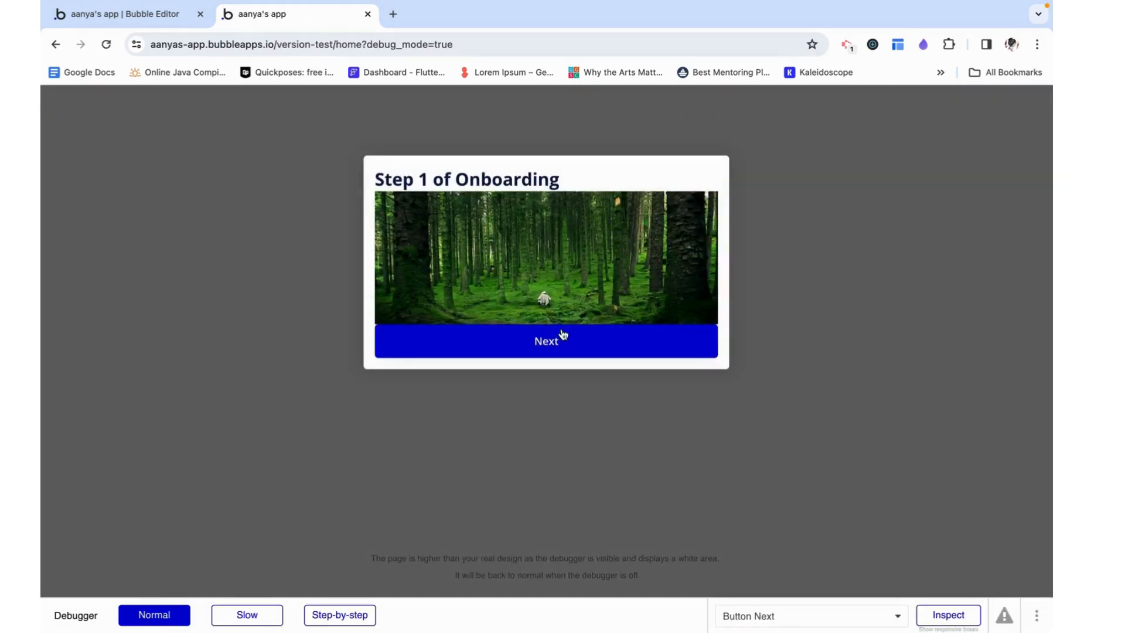
Go through all three onboarding popup steps on the home page and close the popup
{"action": "left_click", "coordinate": [557, 341]}
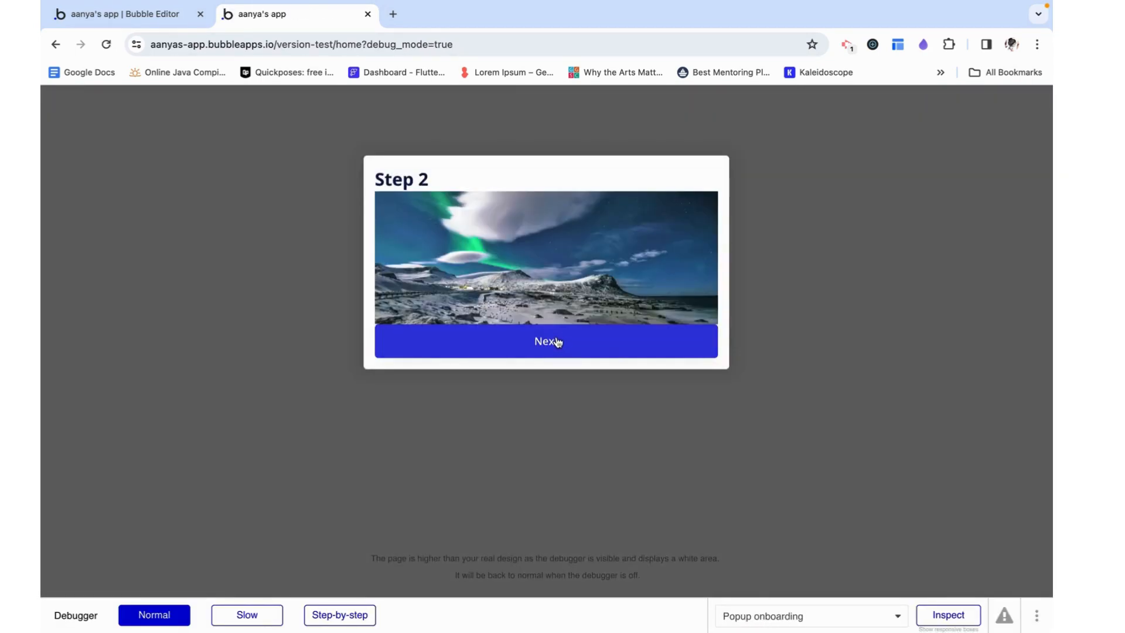
{"action": "left_click", "coordinate": [556, 341]}
{"action": "left_click", "coordinate": [556, 342]}
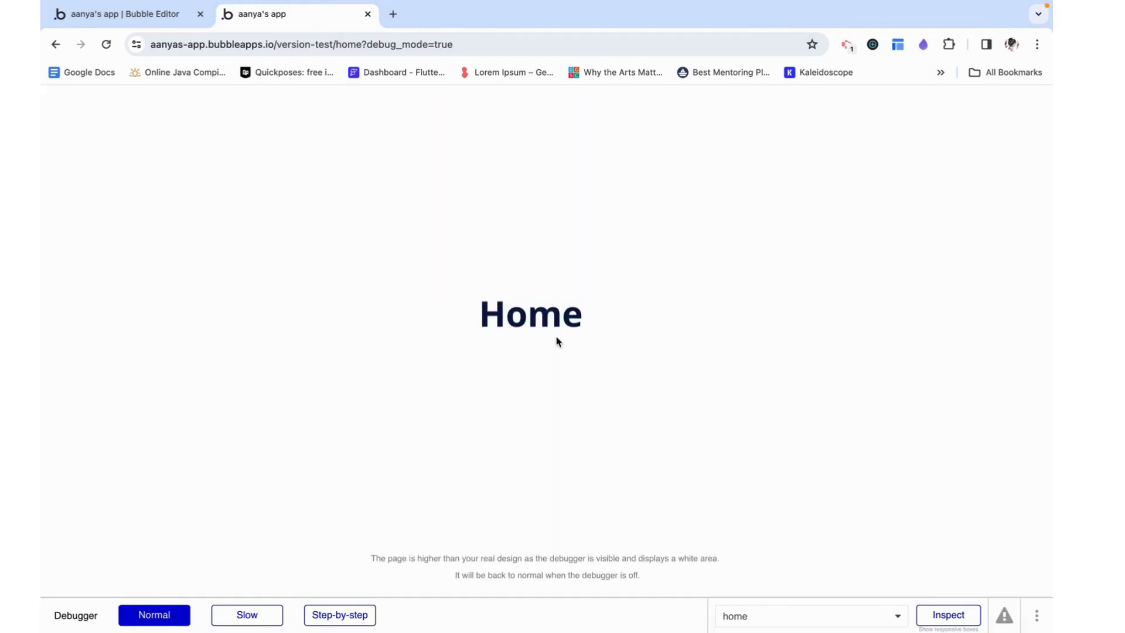